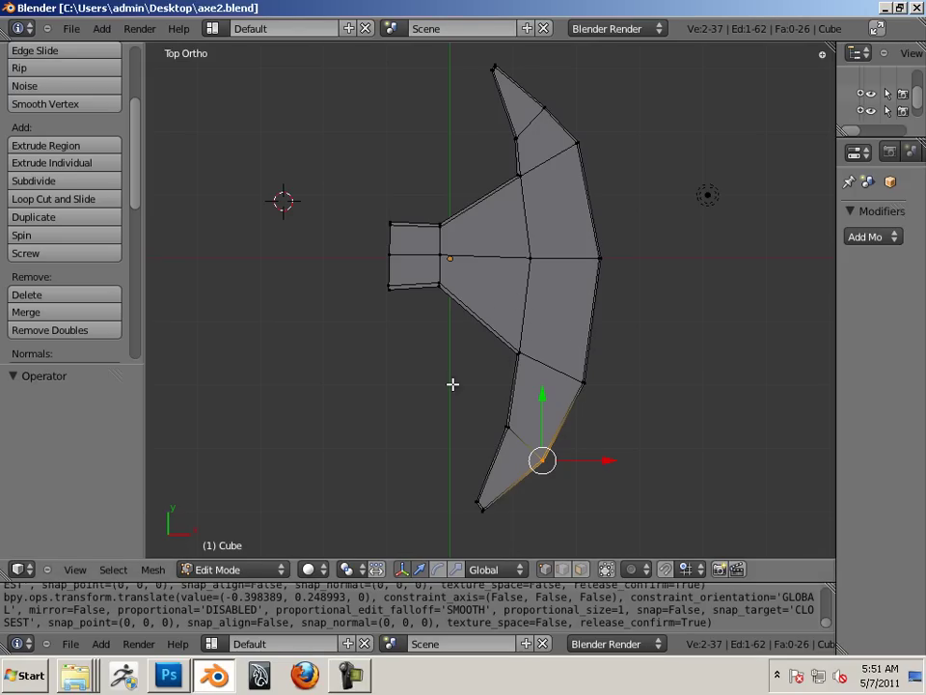
# Move the entire axe blade mesh about 1 unit along X and -0.069 along Y so its inner edge sits against the origin
pyautogui.press('a')
pyautogui.press('a')
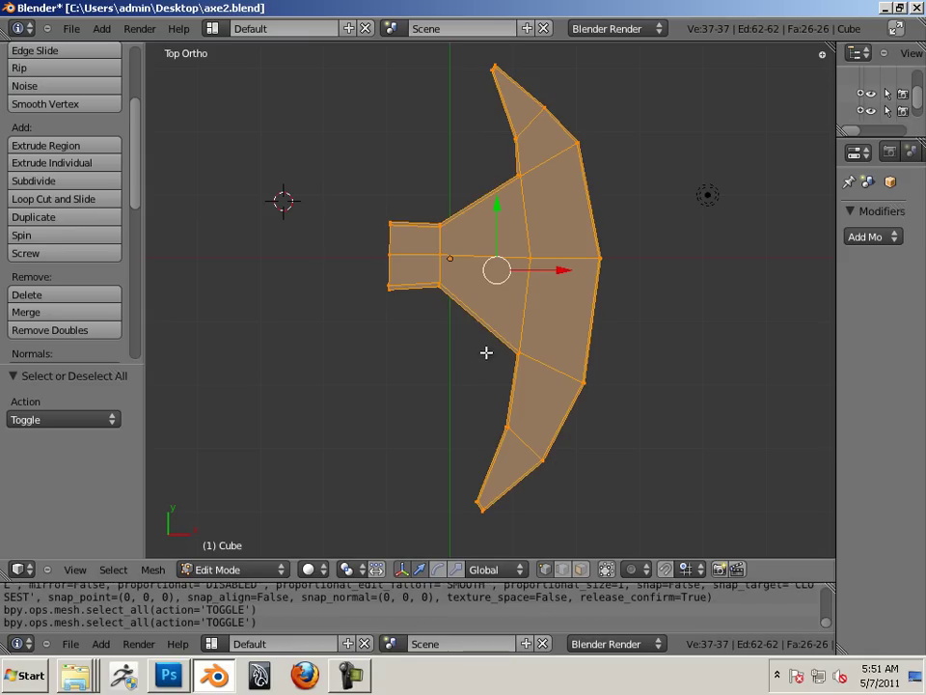
pyautogui.moveTo(555, 272); pyautogui.dragTo(631, 266)
pyautogui.scroll(3, 626, 277)
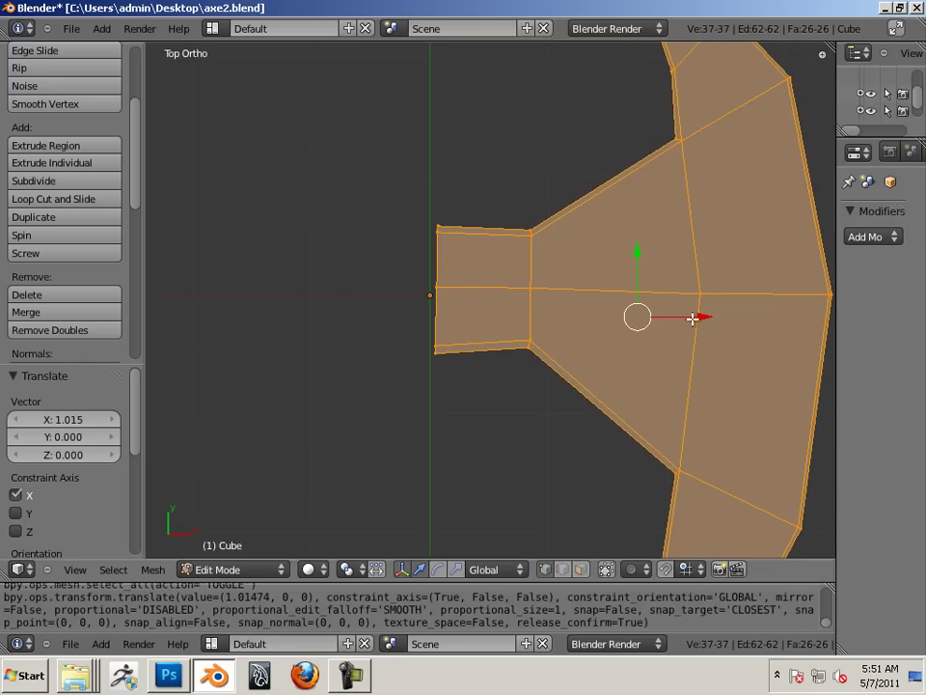
pyautogui.moveTo(704, 316); pyautogui.dragTo(696, 299)
pyautogui.moveTo(635, 252); pyautogui.dragTo(632, 262)
pyautogui.scroll(6, 420, 314)
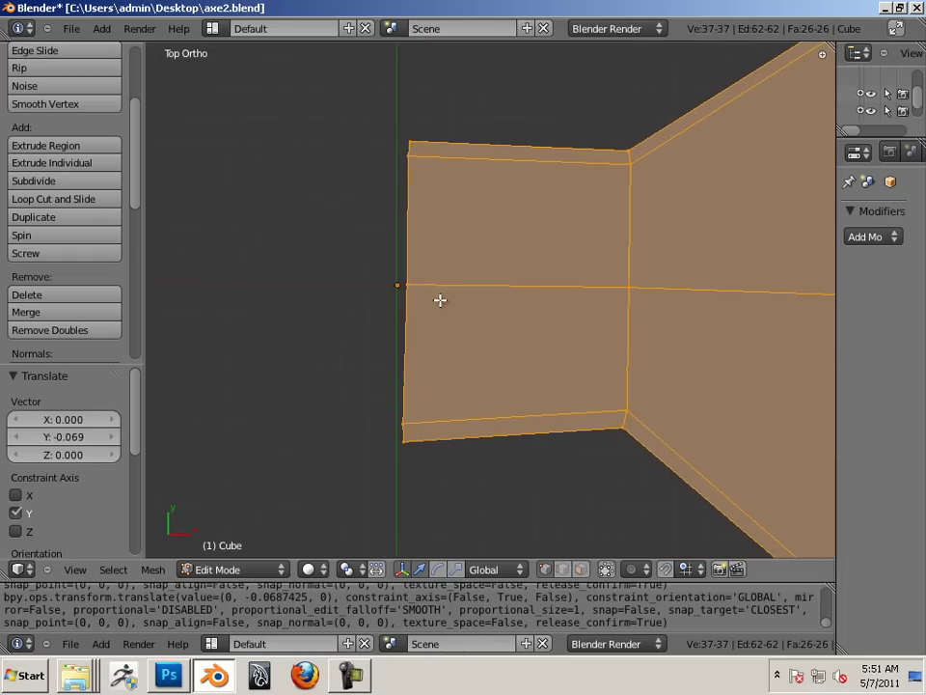
pyautogui.scroll(3, 382, 282)
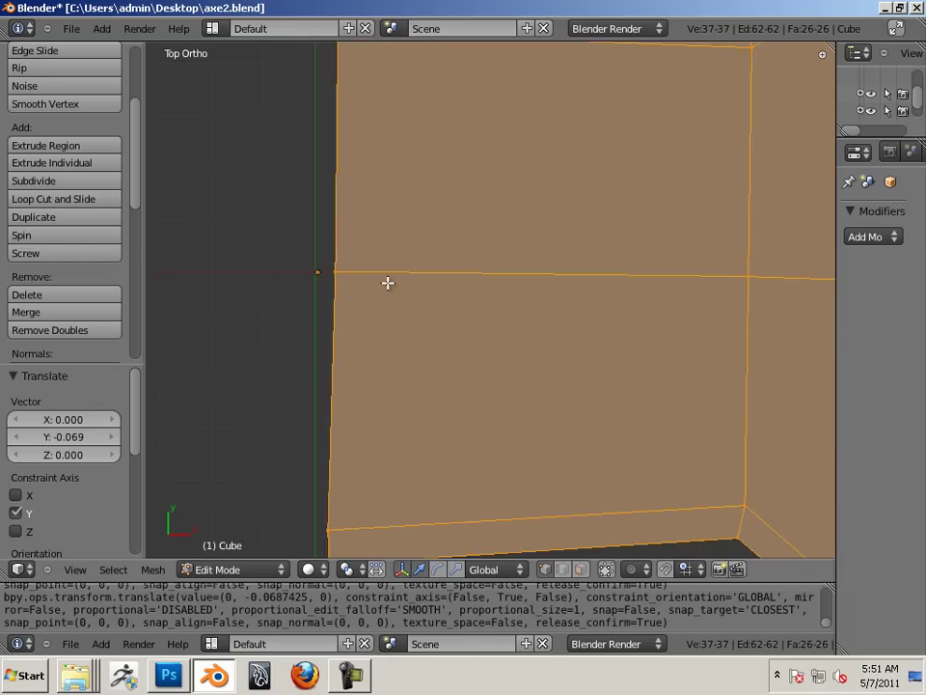
pyautogui.scroll(-1, 444, 294)
pyautogui.scroll(-10, 516, 315)
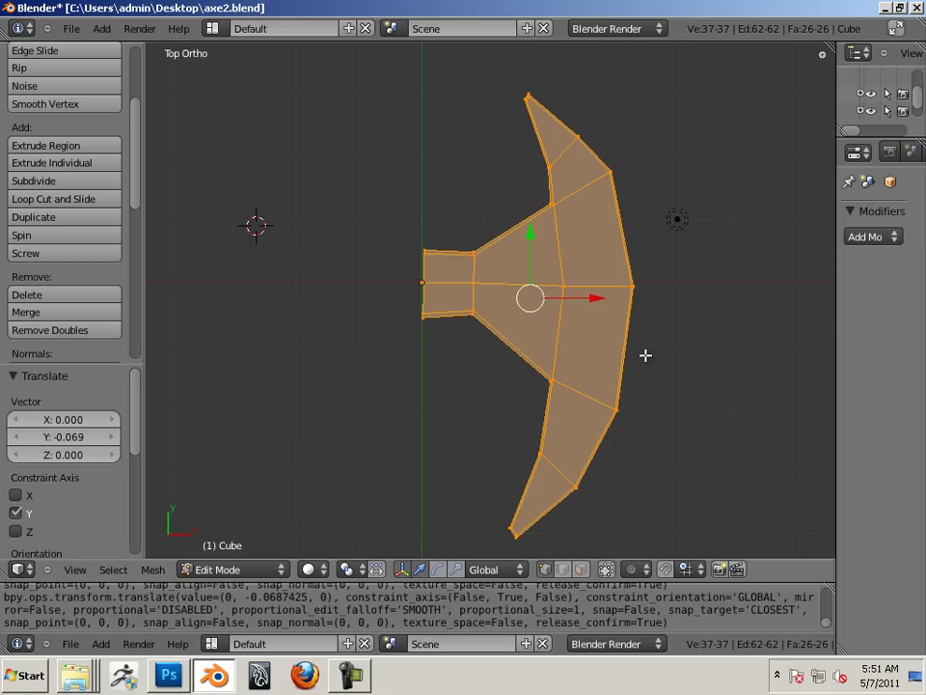
# Add a Mirror modifier to the blade in Object Mode, mirroring it across the X axis
pyautogui.press('Tab')
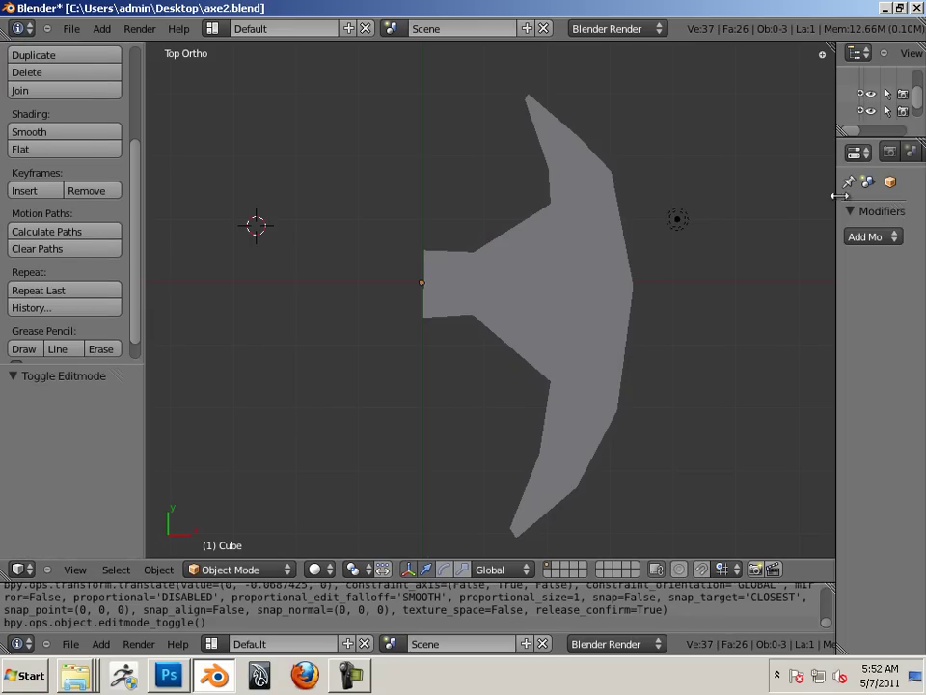
pyautogui.moveTo(837, 203); pyautogui.dragTo(640, 209)
pyautogui.click(799, 237)
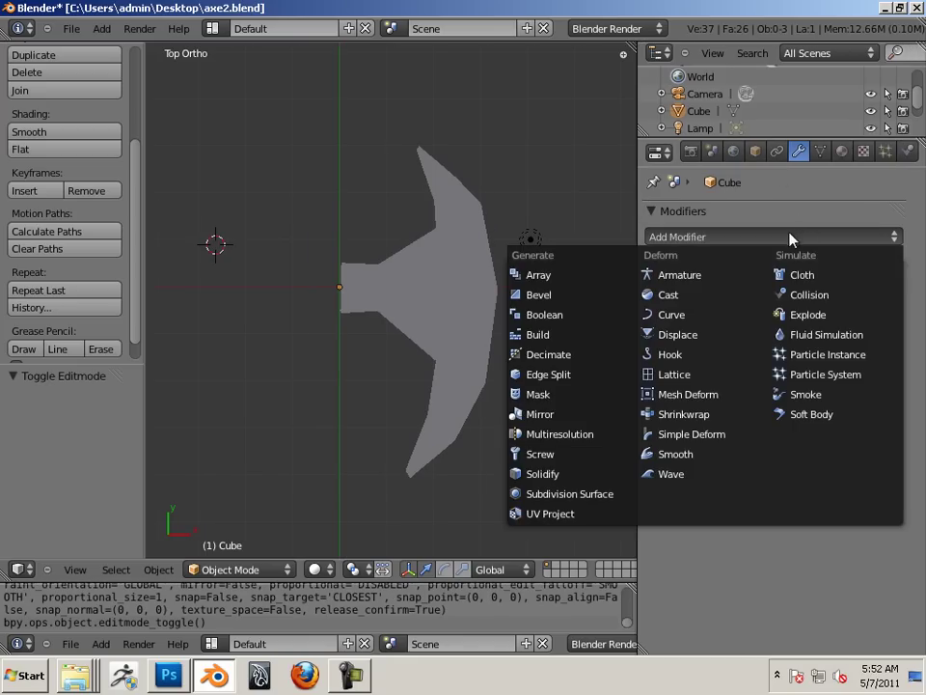
pyautogui.click(777, 235)
pyautogui.click(579, 413)
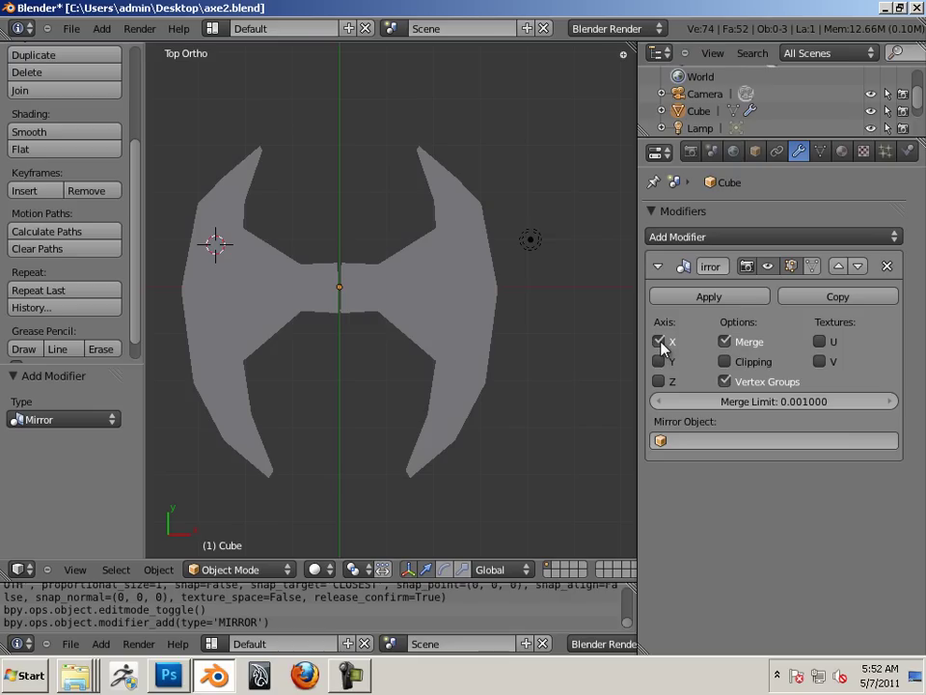
# Turn on wire display for the blade object
pyautogui.scroll(10, 333, 272)
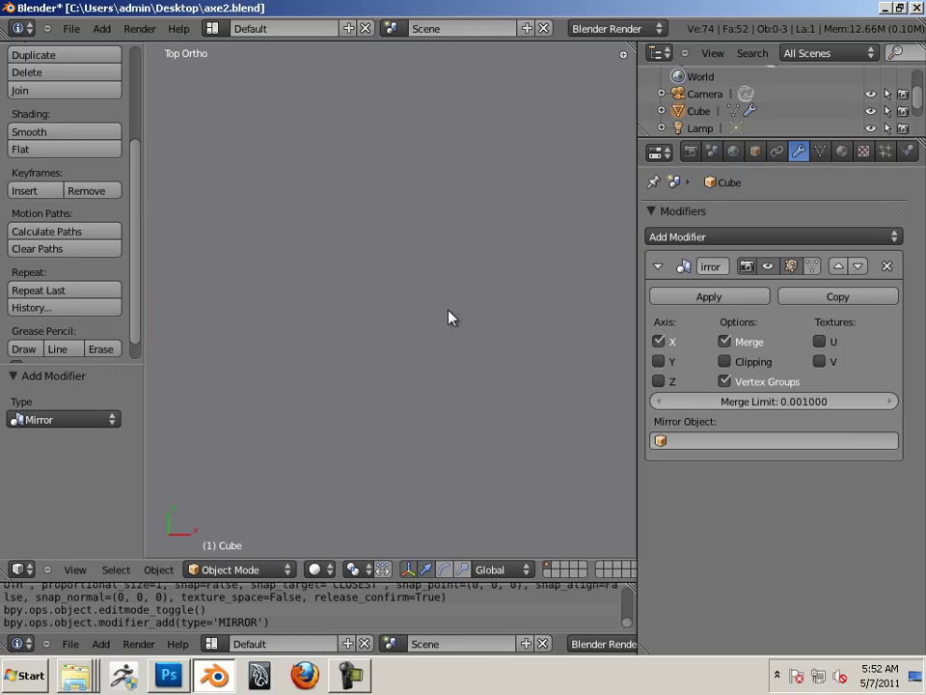
pyautogui.scroll(-4, 433, 277)
pyautogui.scroll(2, 534, 300)
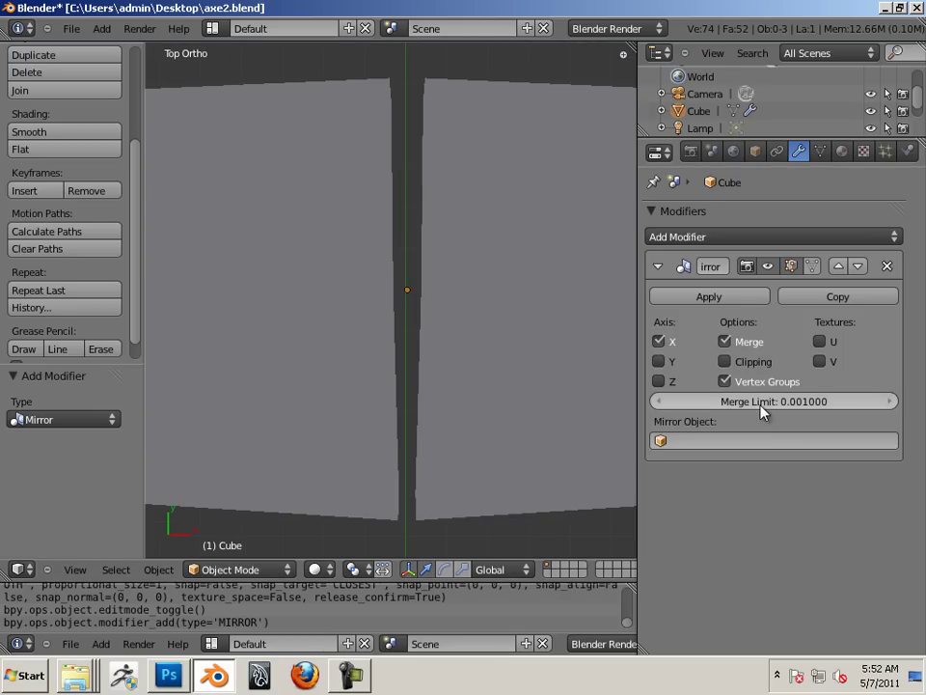
pyautogui.click(756, 151)
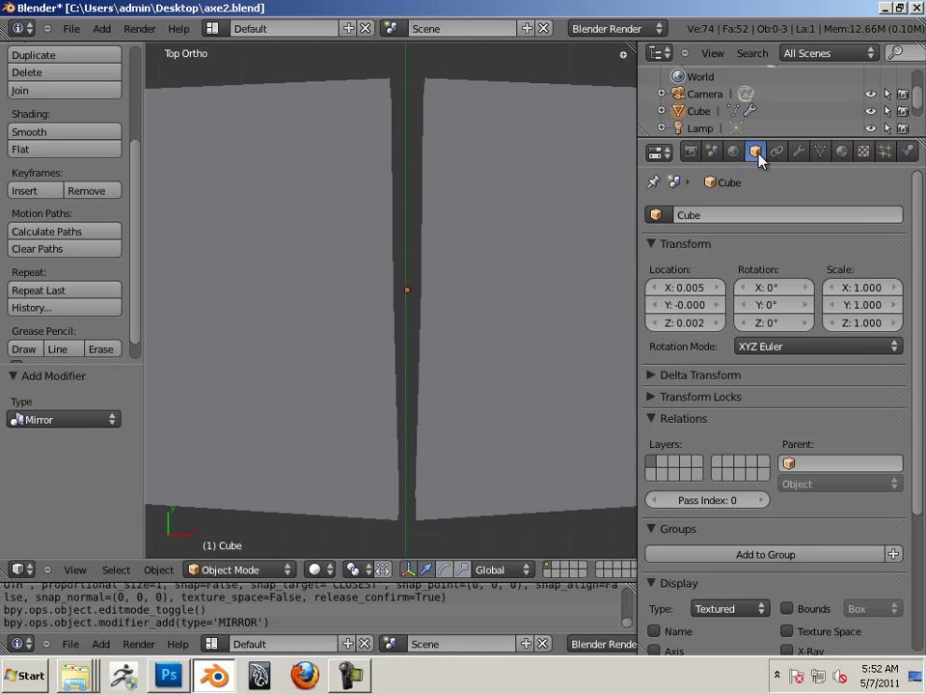
pyautogui.scroll(-3, 757, 415)
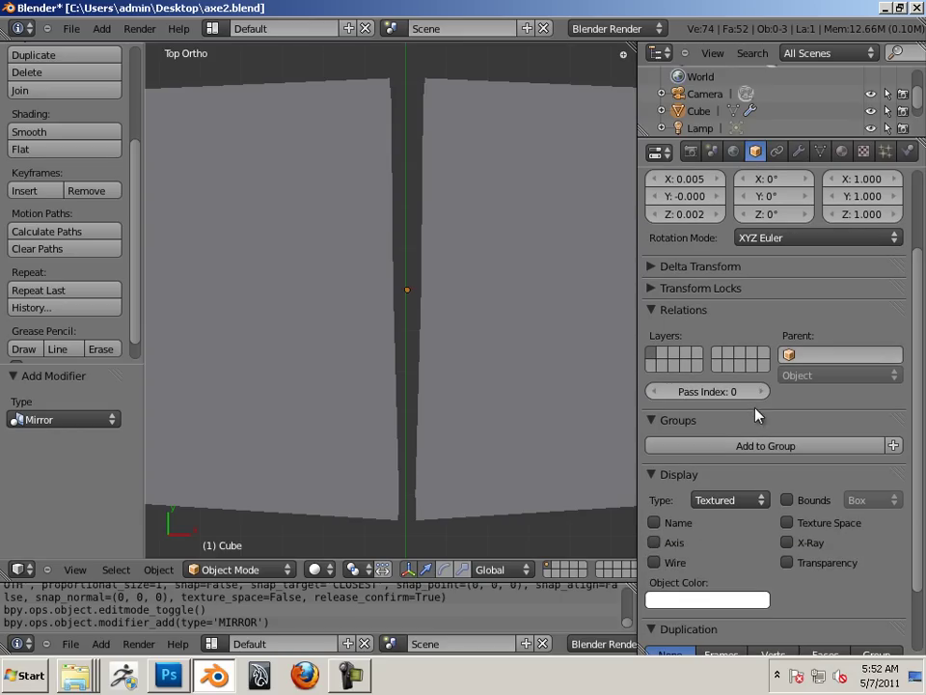
pyautogui.click(655, 563)
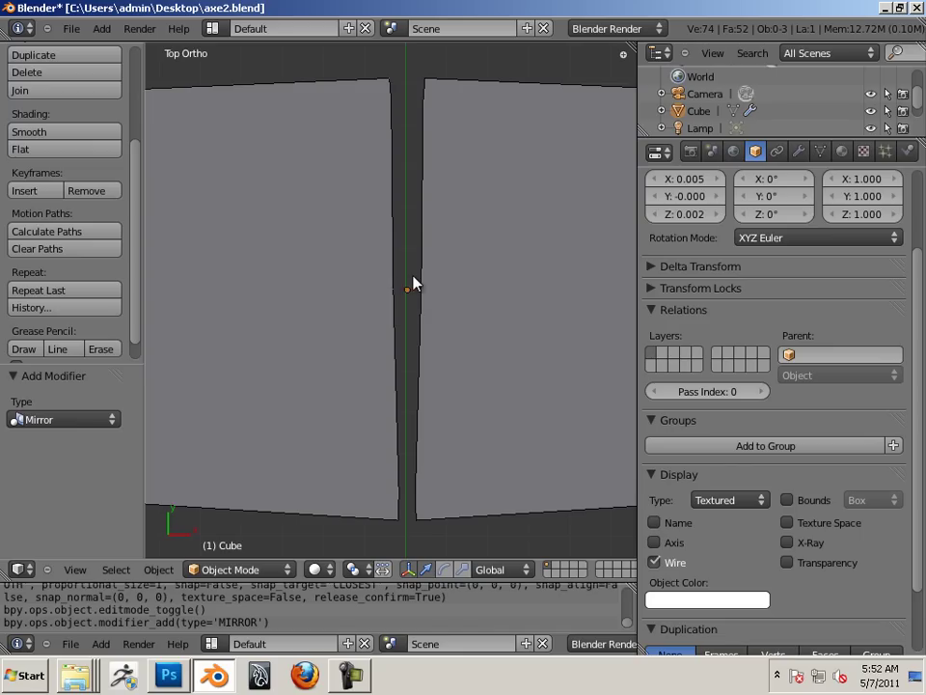
# Set the Mirror modifier's merge limit to 0.045 to close the gap between the two halves
pyautogui.click(798, 152)
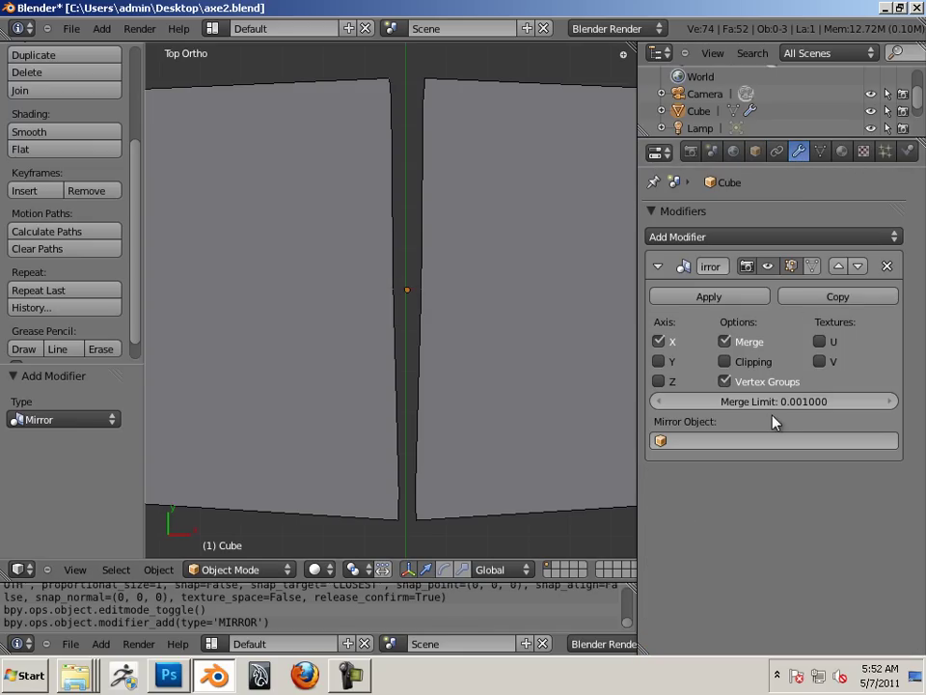
pyautogui.moveTo(753, 410); pyautogui.dragTo(775, 408)
pyautogui.scroll(-6, 560, 381)
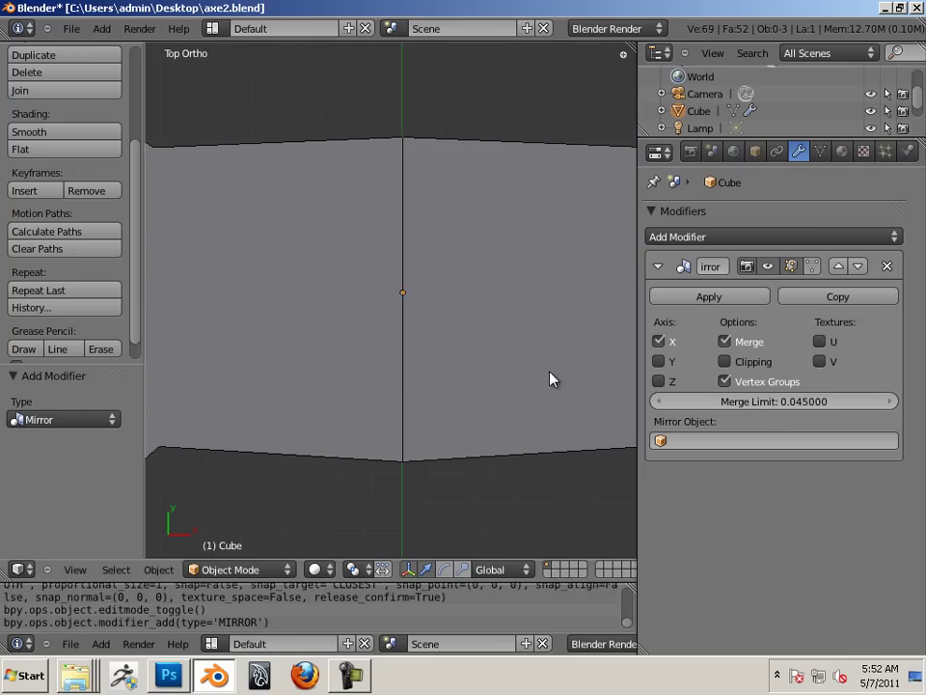
pyautogui.scroll(-2, 386, 345)
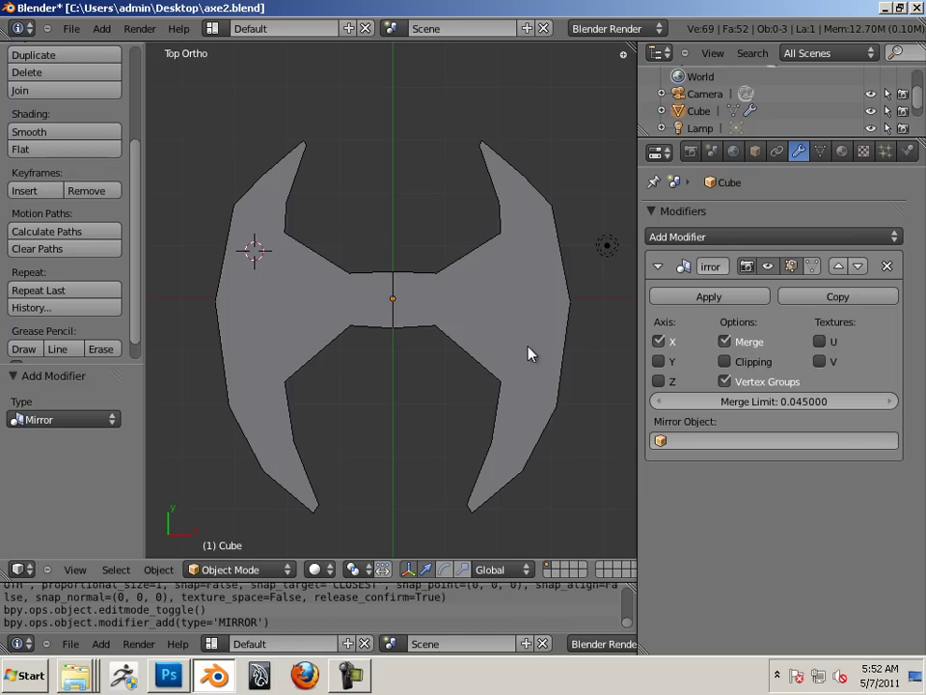
# Try moving the lower inner corner vertices of the original blade up and inward in Edit Mode, and undo the move
pyautogui.press('Tab')
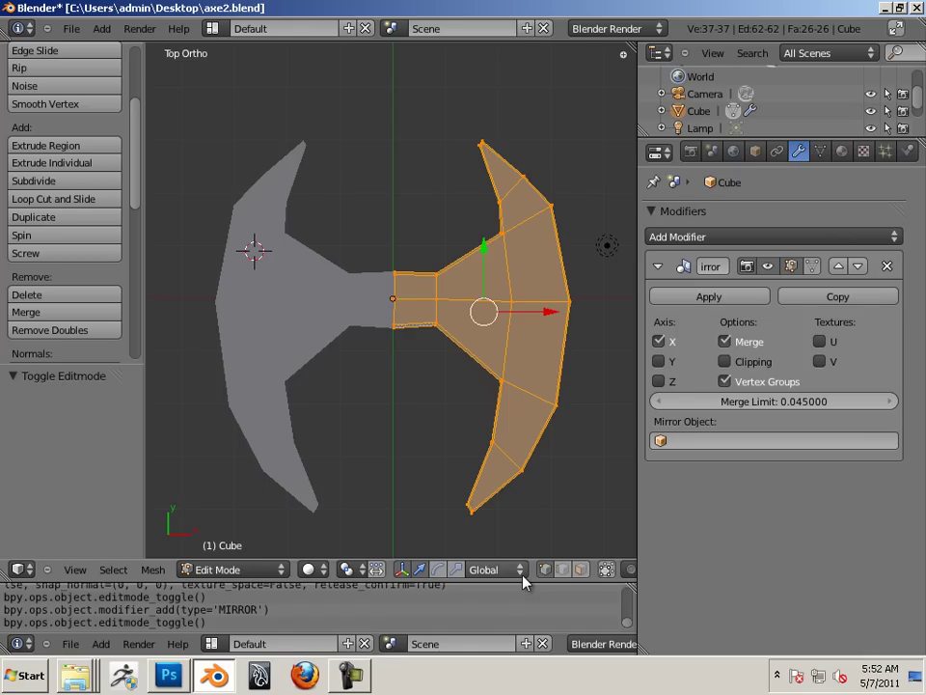
pyautogui.rightClick(490, 429)
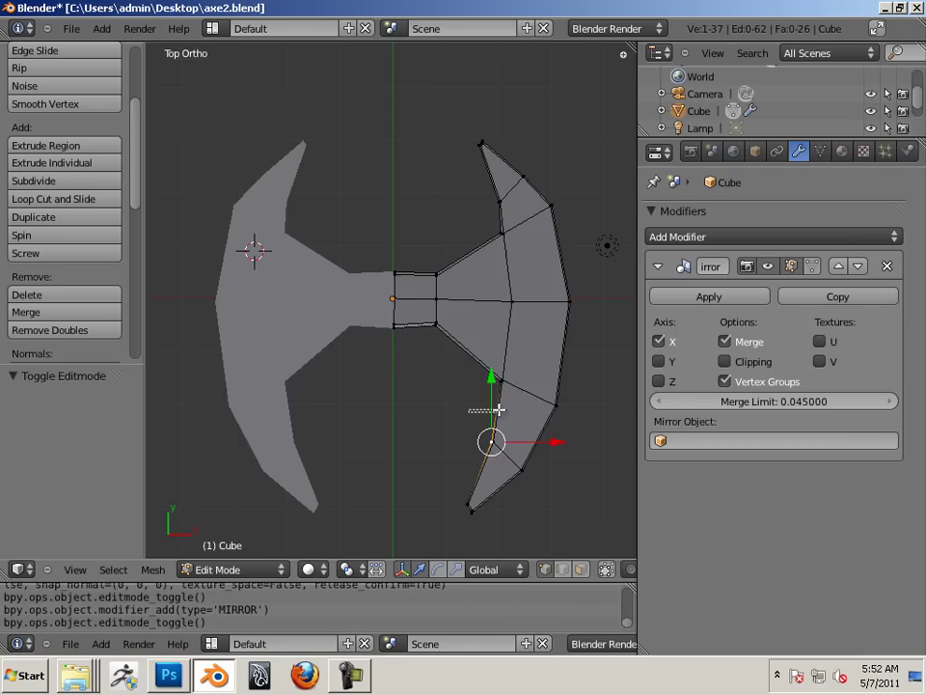
pyautogui.rightClick(516, 378)
pyautogui.press('g')
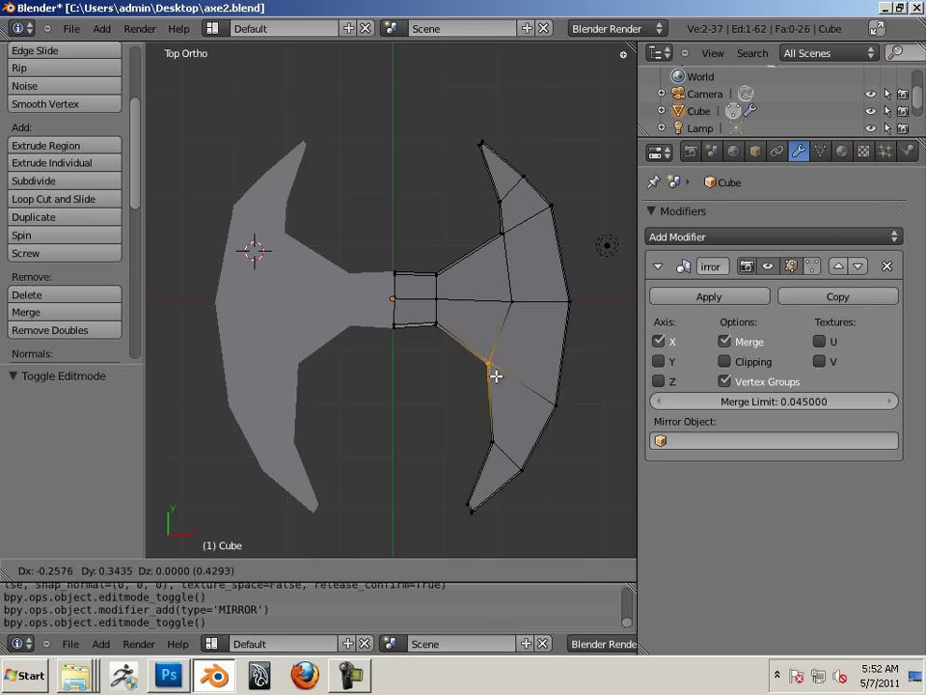
pyautogui.click(492, 380)
pyautogui.hotkey('ctrl', 'z')
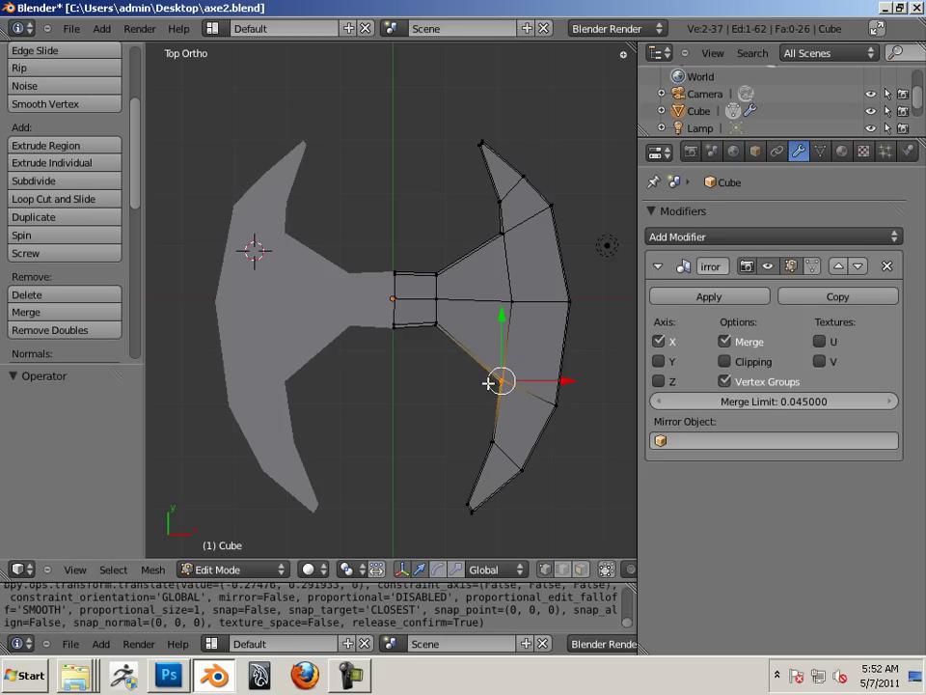
# Try Sculpt Mode with the Mirror modifier still unapplied, and return to Object Mode
pyautogui.click(231, 569)
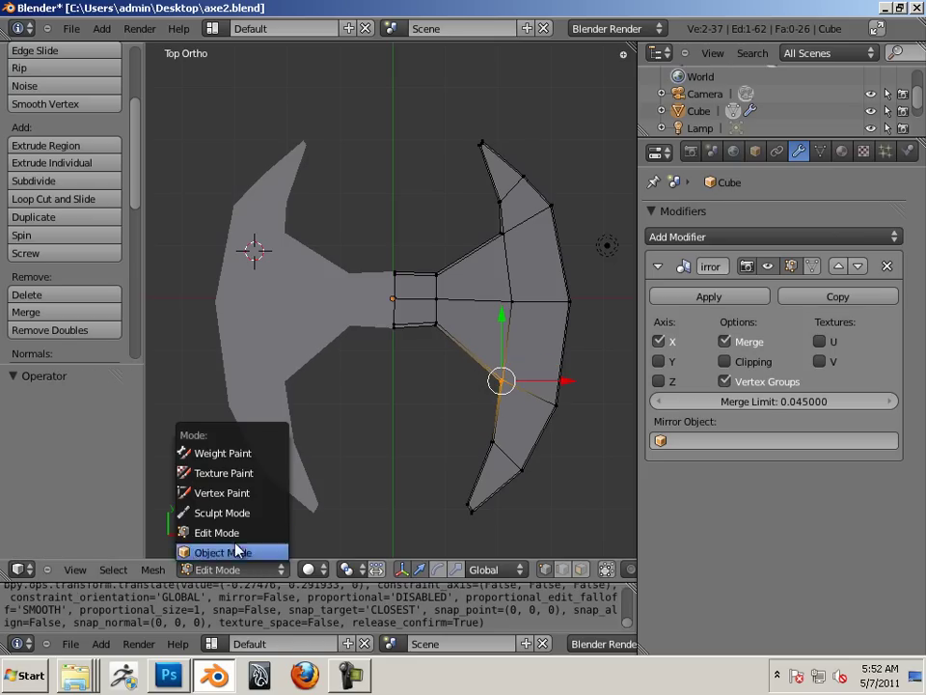
pyautogui.click(239, 510)
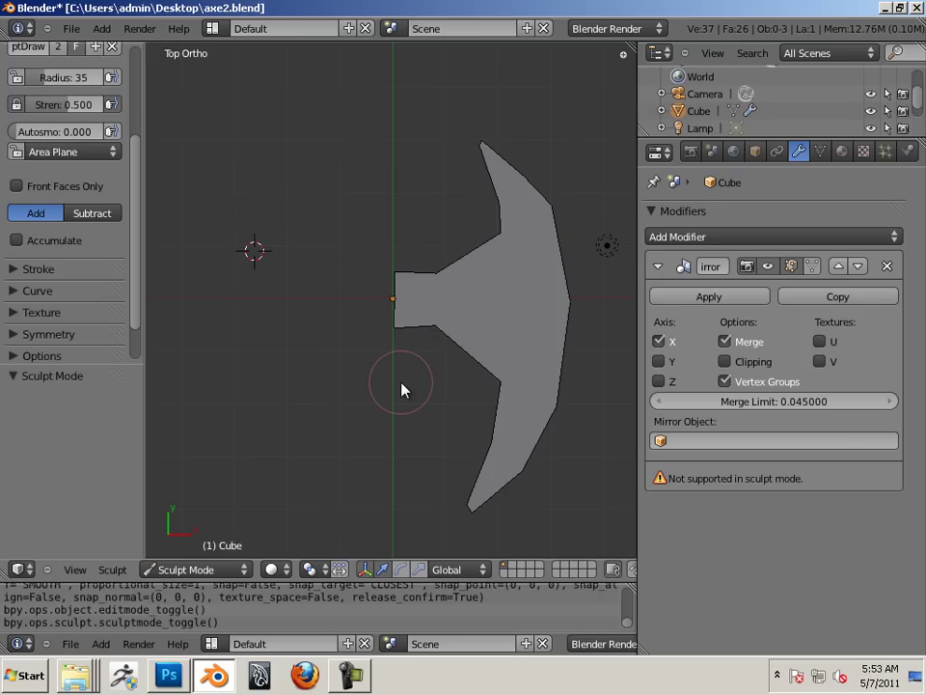
pyautogui.click(212, 569)
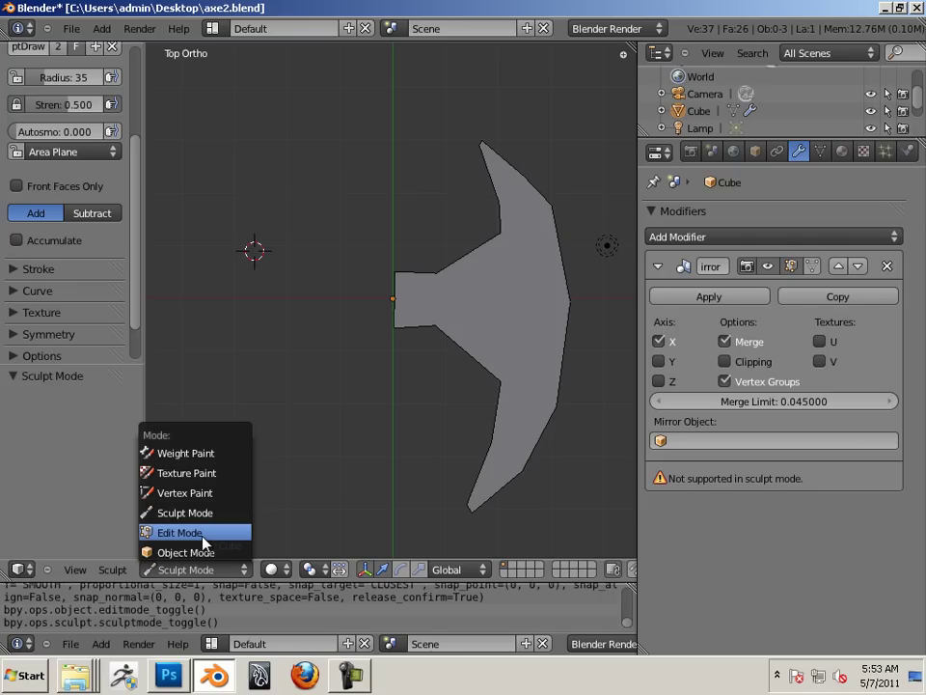
pyautogui.click(198, 553)
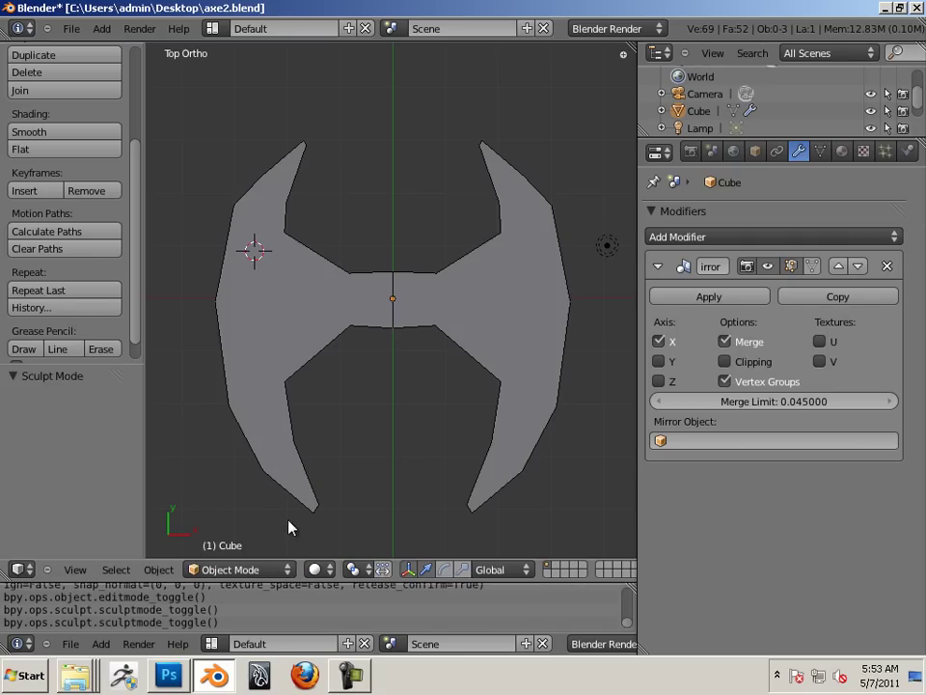
# Apply the Mirror modifier to the axe and switch the object to Sculpt Mode
pyautogui.keyDown('shift'); pyautogui.moveTo(379, 380); pyautogui.dragTo(440, 362, button='middle'); pyautogui.keyUp('shift')
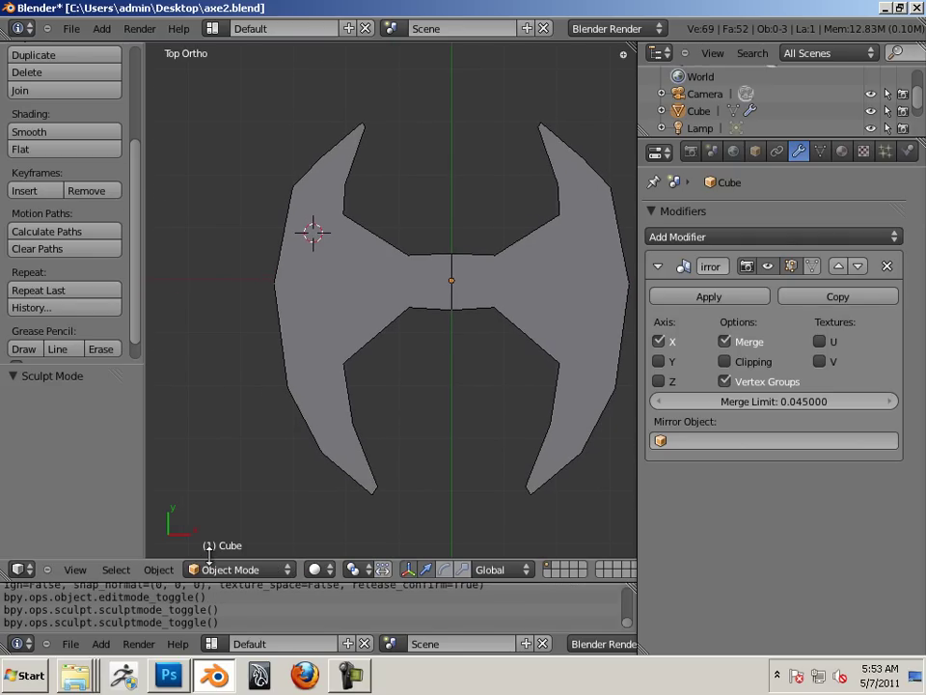
pyautogui.click(712, 297)
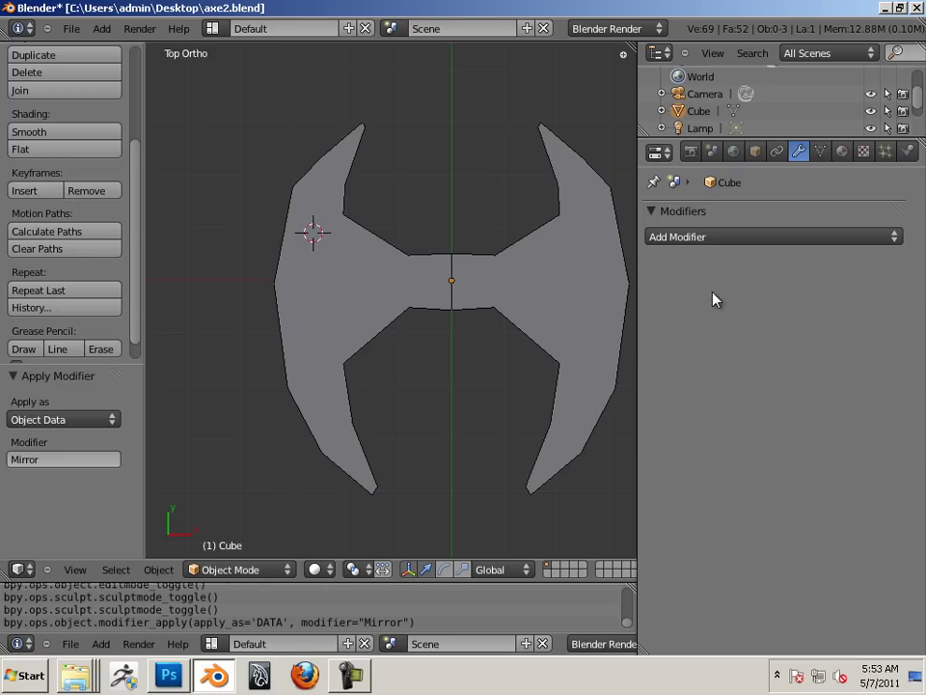
pyautogui.click(238, 568)
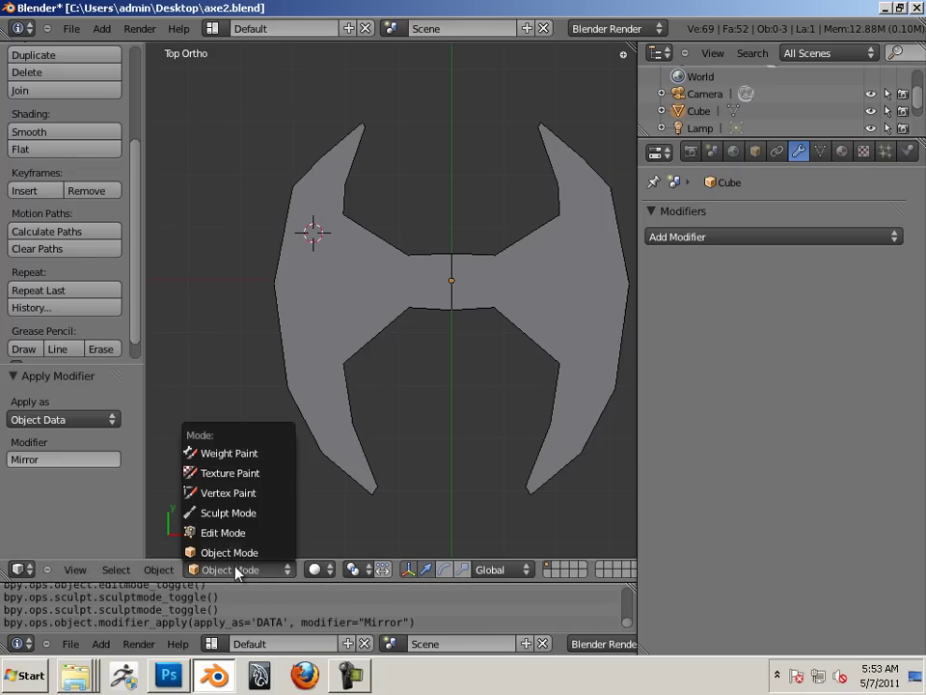
pyautogui.click(238, 512)
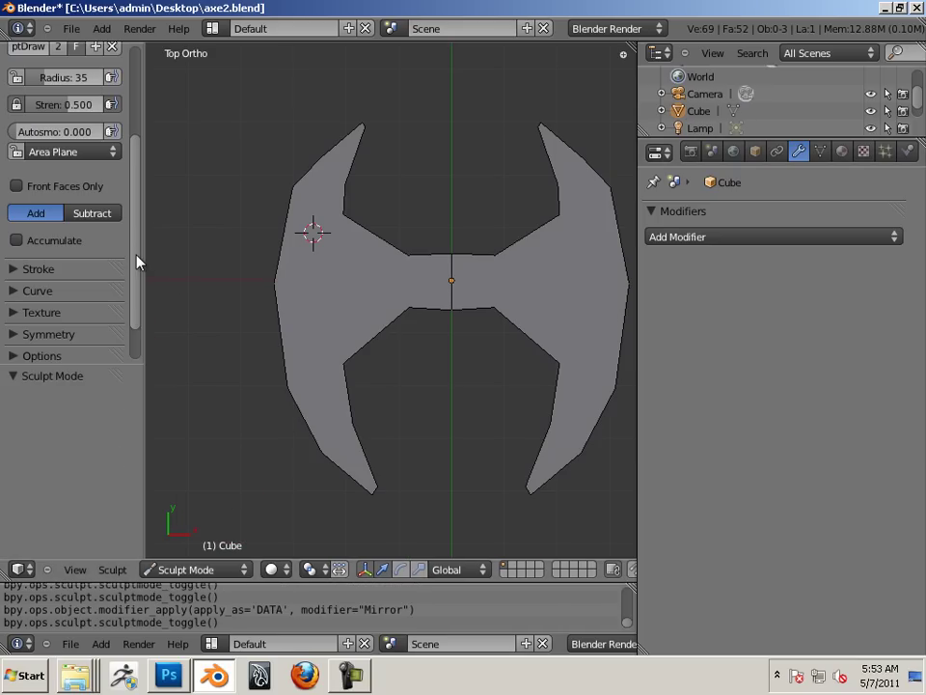
# Enable X mirror symmetry for sculpting and choose the Grab brush
pyautogui.scroll(3, 138, 222)
pyautogui.scroll(-4, 133, 231)
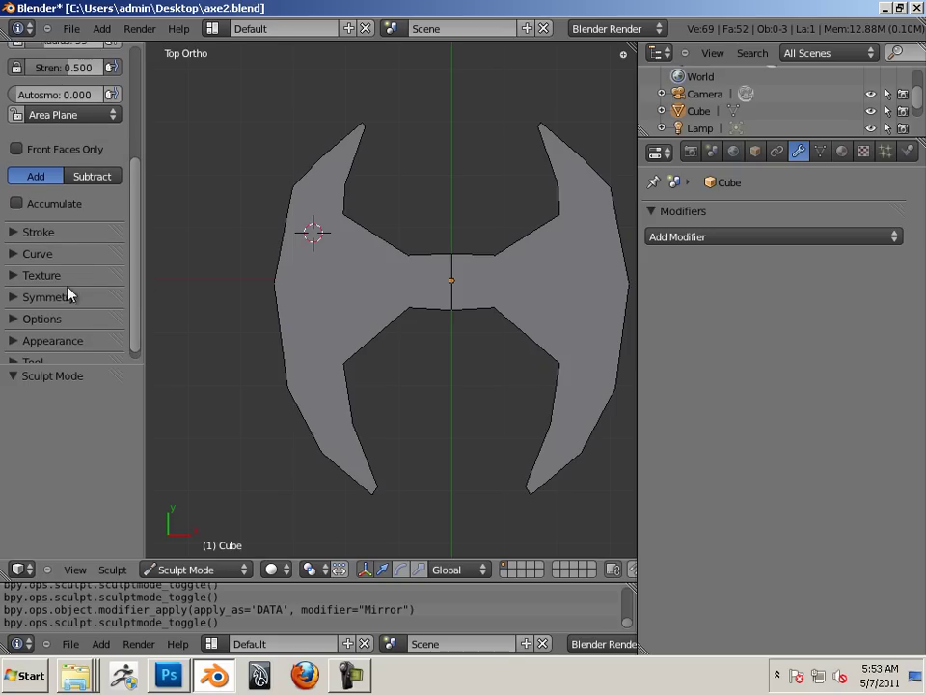
pyautogui.click(19, 298)
pyautogui.scroll(-1, 67, 328)
pyautogui.click(17, 305)
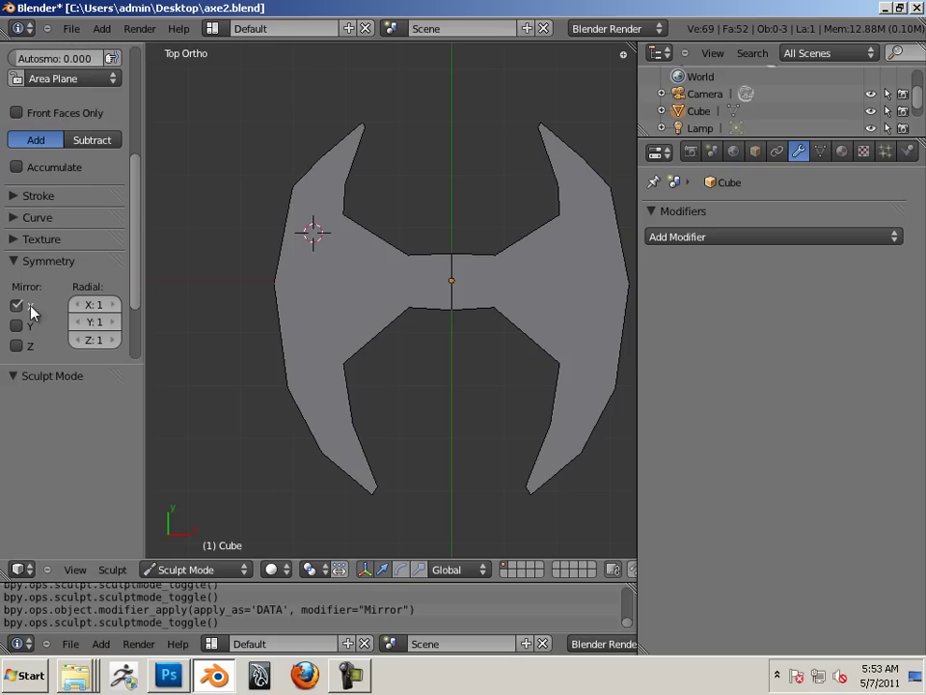
pyautogui.scroll(5, 141, 251)
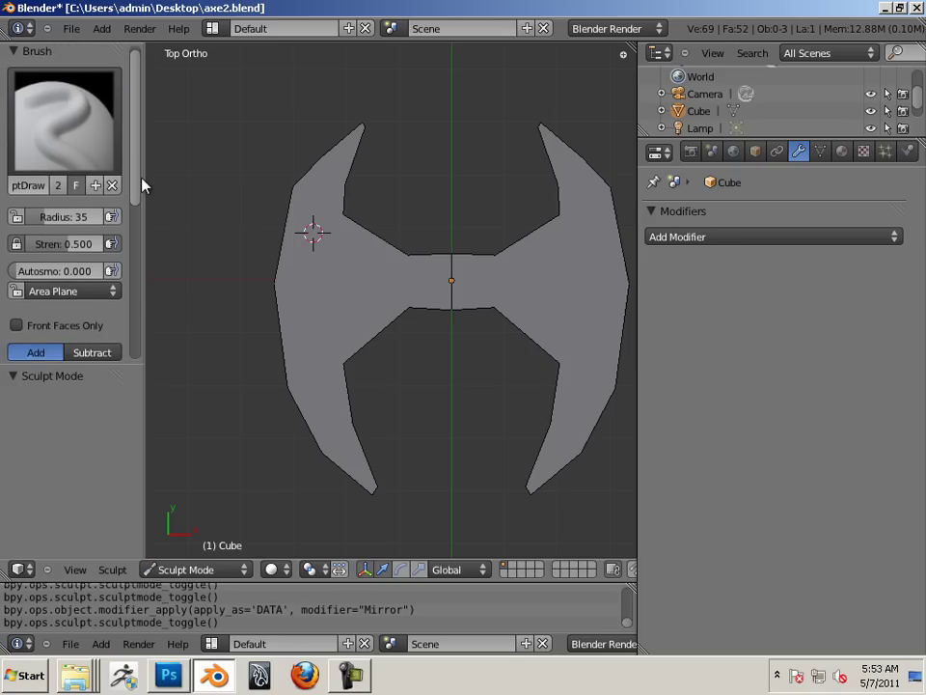
pyautogui.click(62, 116)
pyautogui.click(664, 234)
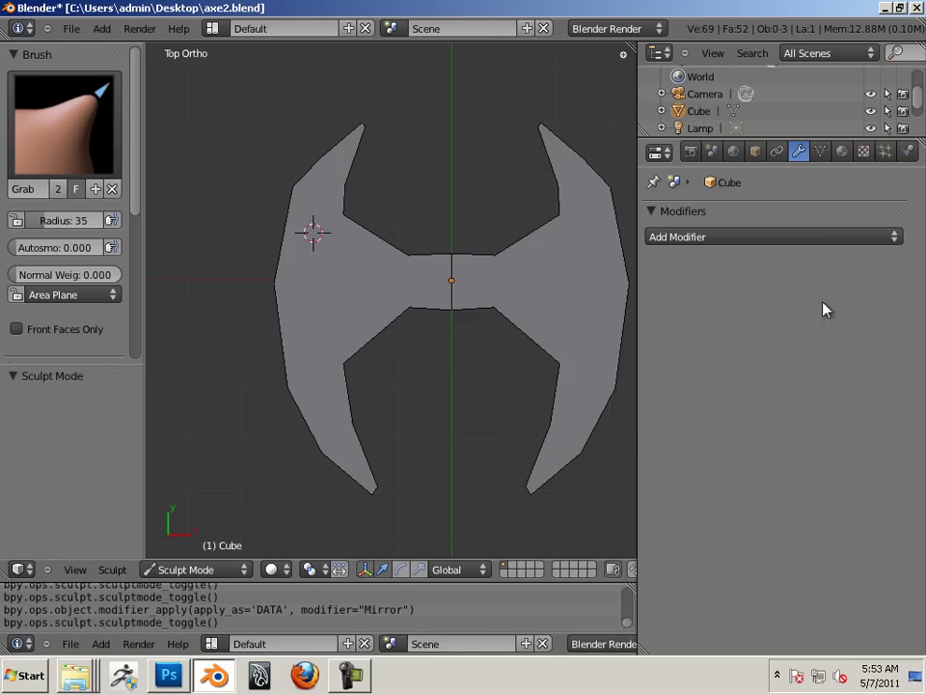
# Grab the blades' inner corners toward the centre, lengthen the upper and lower tips inward, and round off the upper outer corners
pyautogui.moveTo(568, 371); pyautogui.dragTo(533, 372)
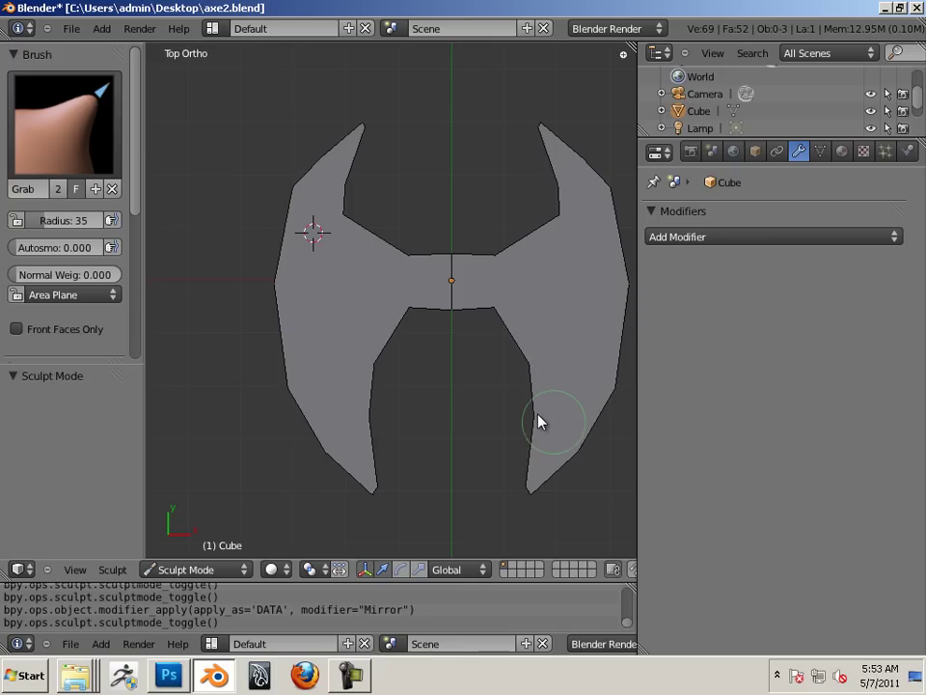
pyautogui.moveTo(530, 496); pyautogui.dragTo(494, 537)
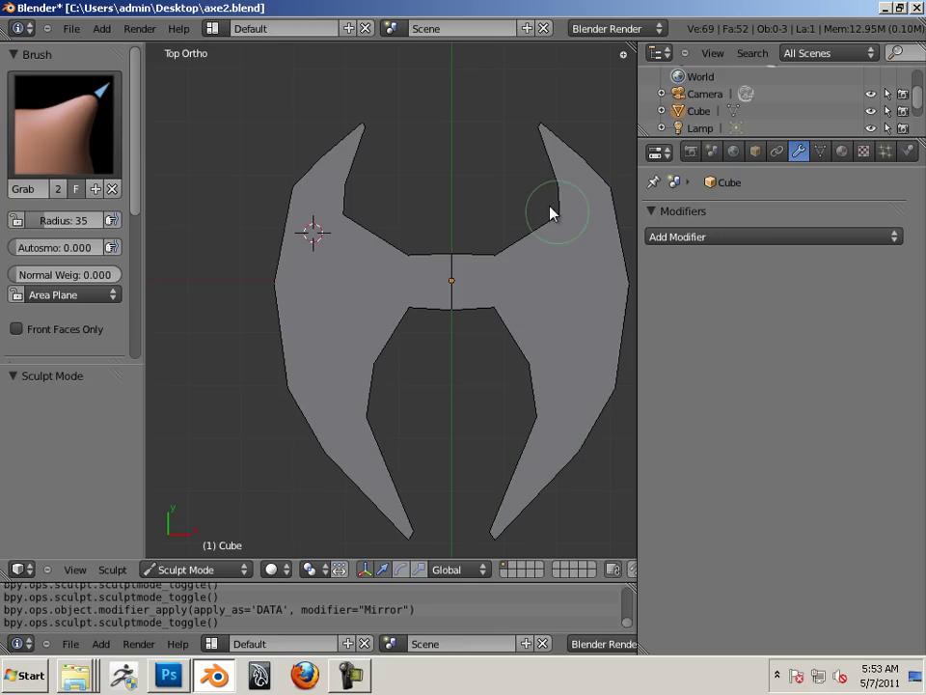
pyautogui.moveTo(562, 217); pyautogui.dragTo(552, 213)
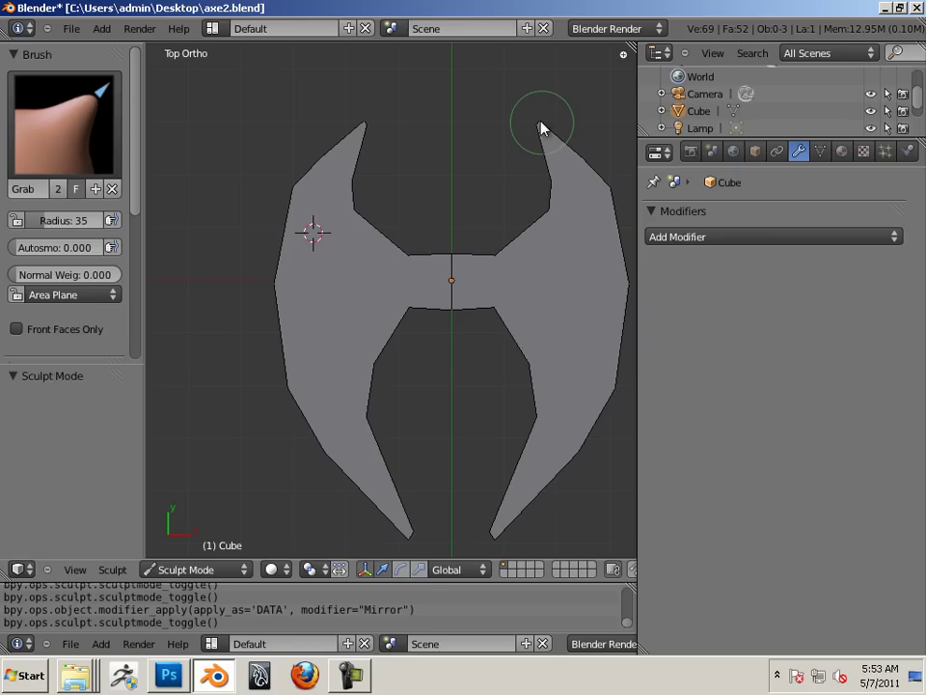
pyautogui.moveTo(540, 128); pyautogui.dragTo(503, 87)
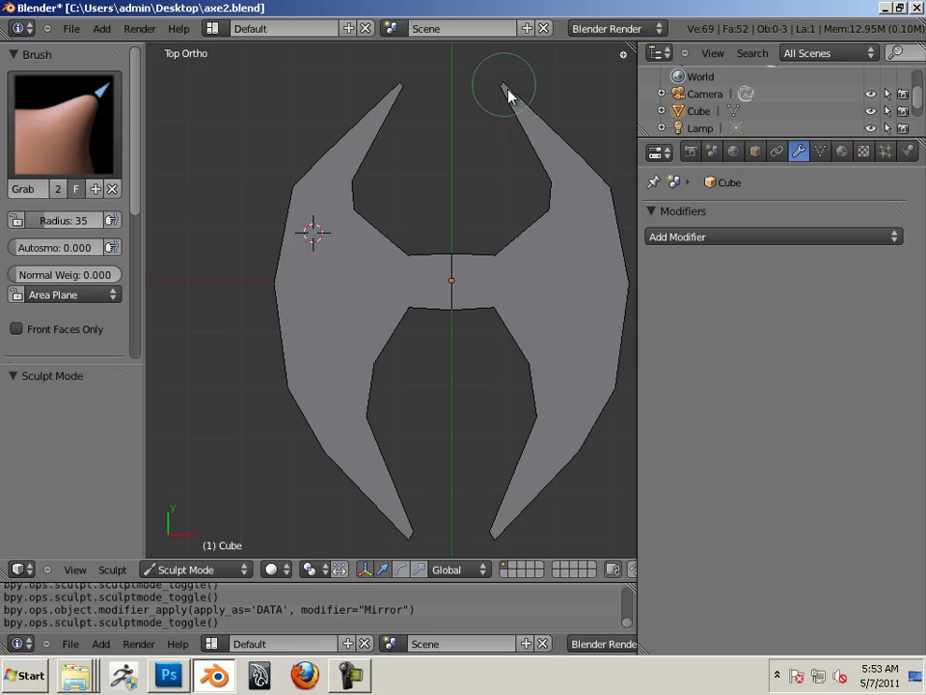
pyautogui.moveTo(606, 191)
pyautogui.mouseDown()
pyautogui.moveTo(592, 167)
pyautogui.moveTo(591, 179)
pyautogui.mouseUp()
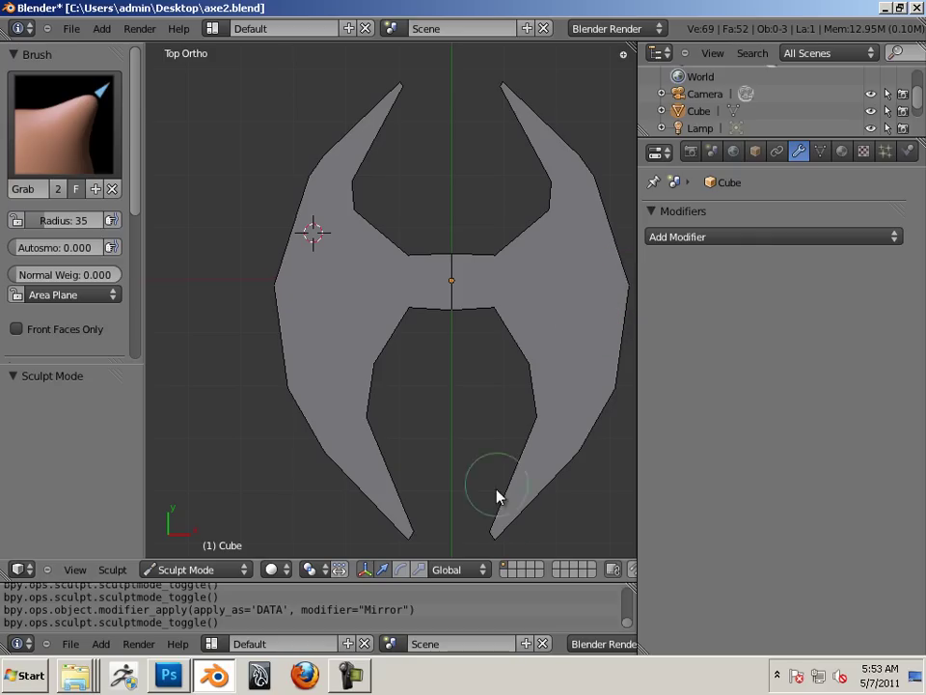
# Grab the lower tips outward so they point straighter down, and thicken the central bridge along its lower and upper edges
pyautogui.moveTo(492, 543); pyautogui.dragTo(529, 544)
pyautogui.moveTo(534, 363)
pyautogui.mouseDown()
pyautogui.moveTo(489, 310)
pyautogui.moveTo(502, 324)
pyautogui.moveTo(489, 330)
pyautogui.mouseUp()
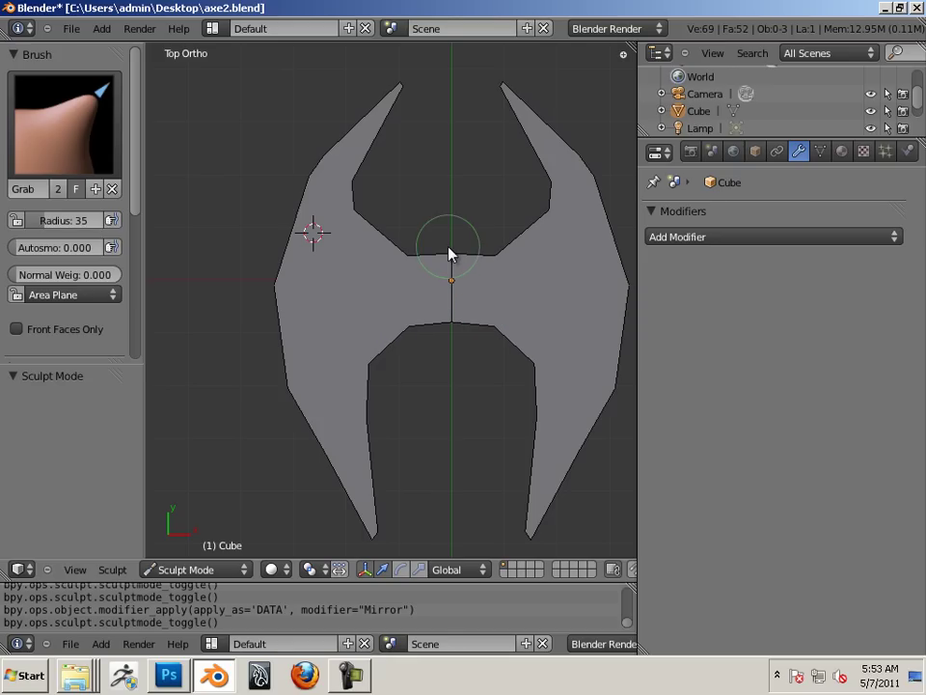
pyautogui.moveTo(448, 257); pyautogui.dragTo(498, 248)
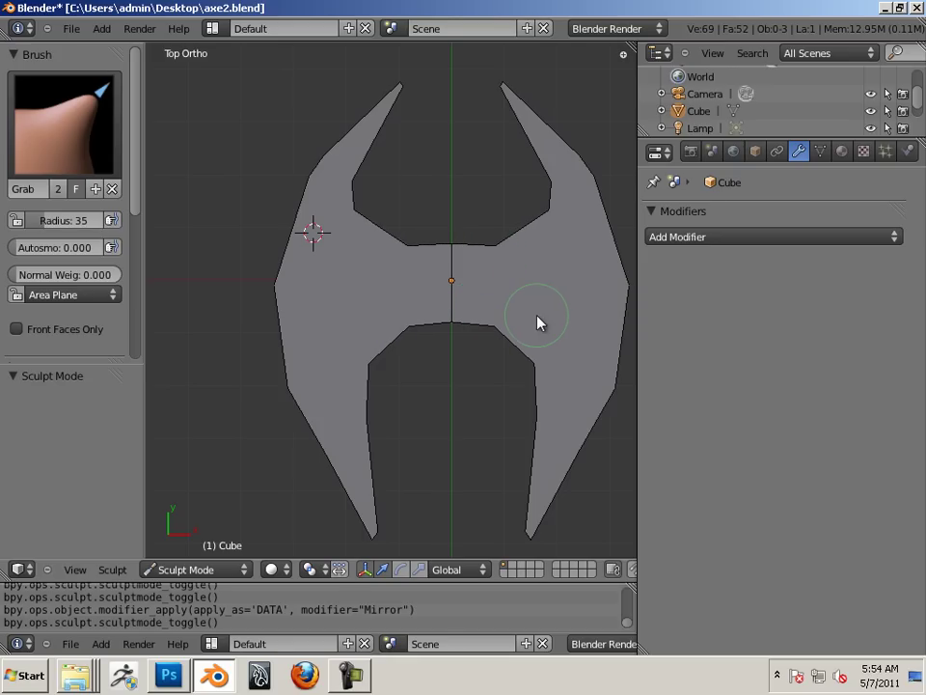
# Try switching the axe head's Wire display off, restore it, and inspect the central bridge
pyautogui.click(755, 152)
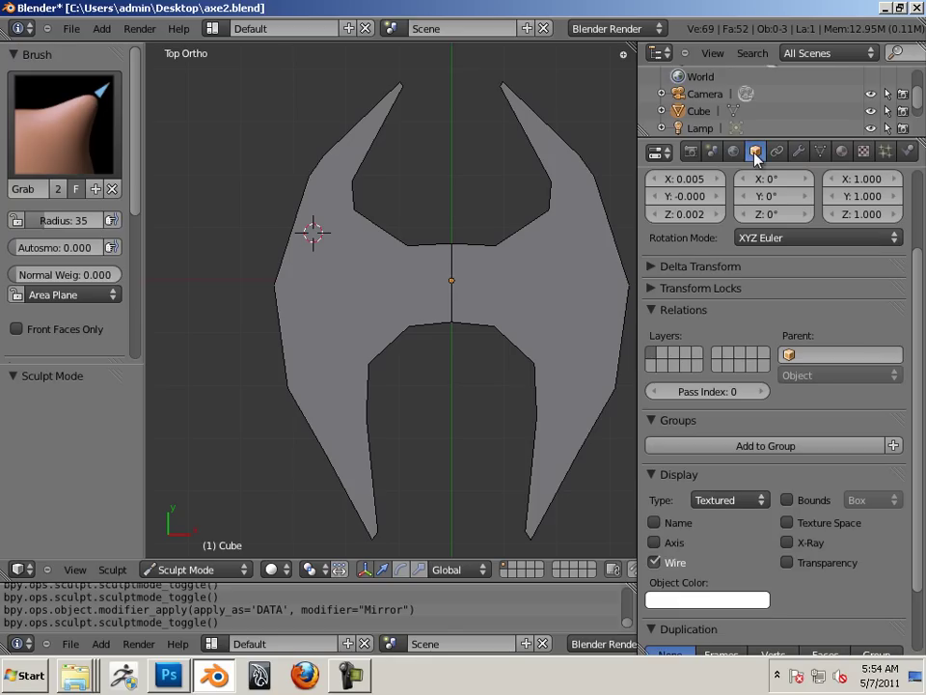
pyautogui.click(654, 562)
pyautogui.click(655, 562)
pyautogui.scroll(-3, 527, 382)
pyautogui.moveTo(481, 373); pyautogui.dragTo(450, 344, button='middle')
pyautogui.moveTo(450, 343); pyautogui.dragTo(458, 389, button='middle')
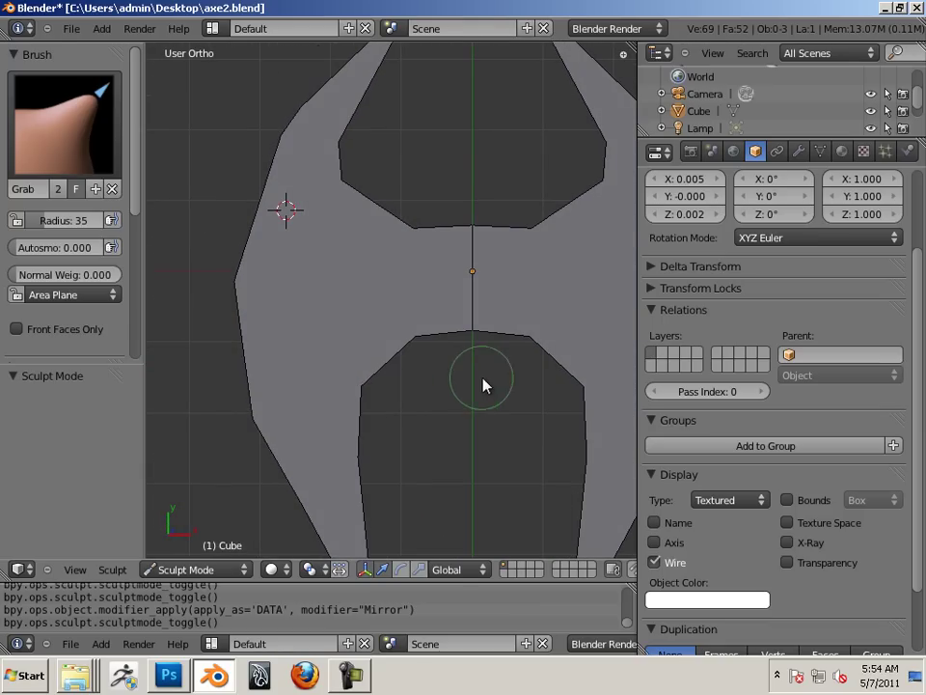
# Add a Multiresolution modifier to the axe head and subdivide it once
pyautogui.click(798, 151)
pyautogui.click(778, 236)
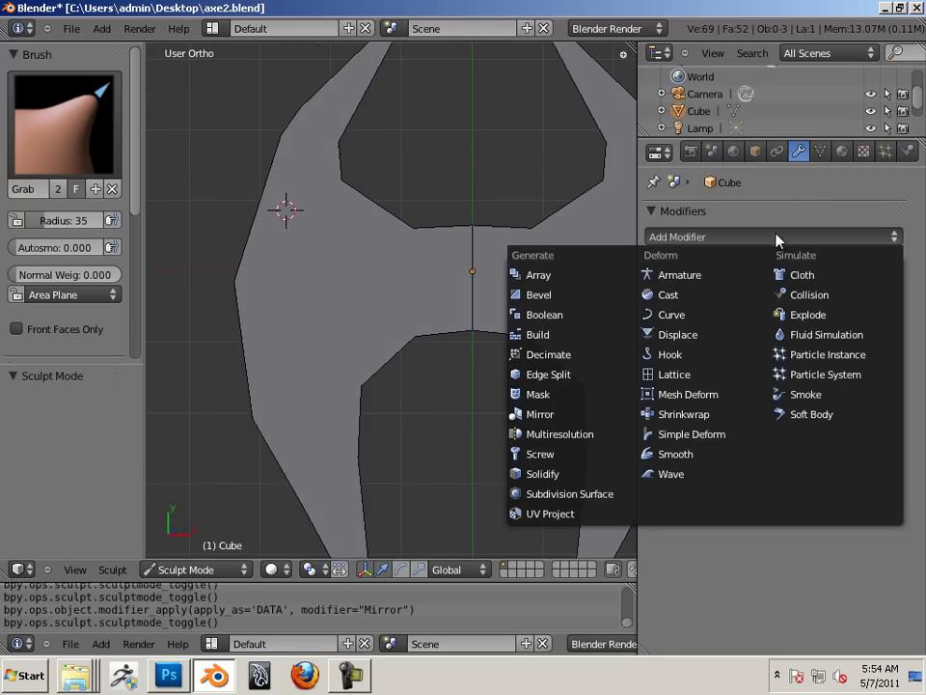
pyautogui.click(578, 436)
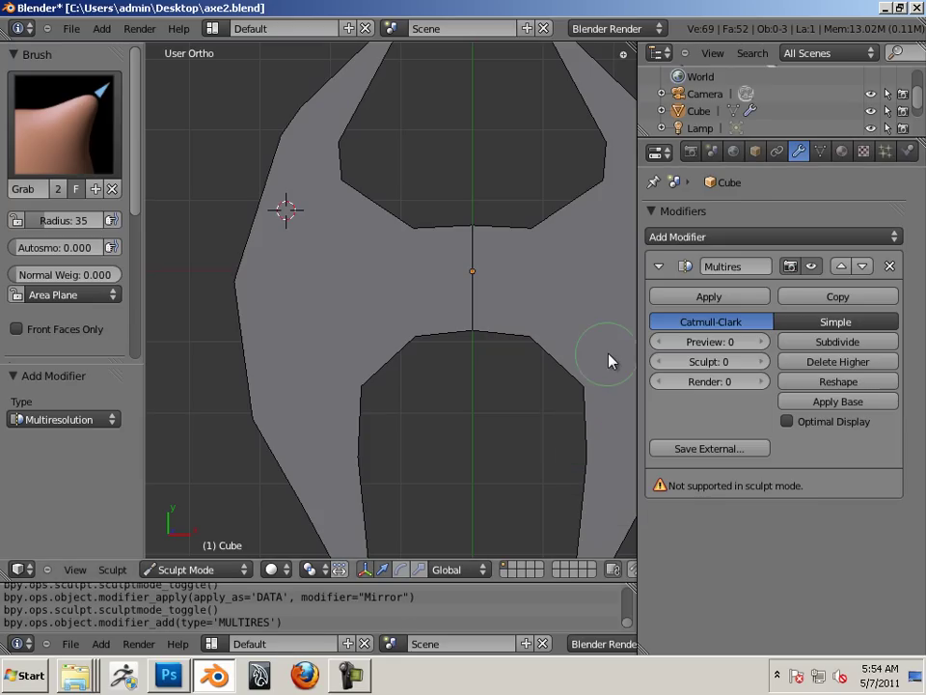
pyautogui.click(791, 345)
pyautogui.scroll(-4, 554, 306)
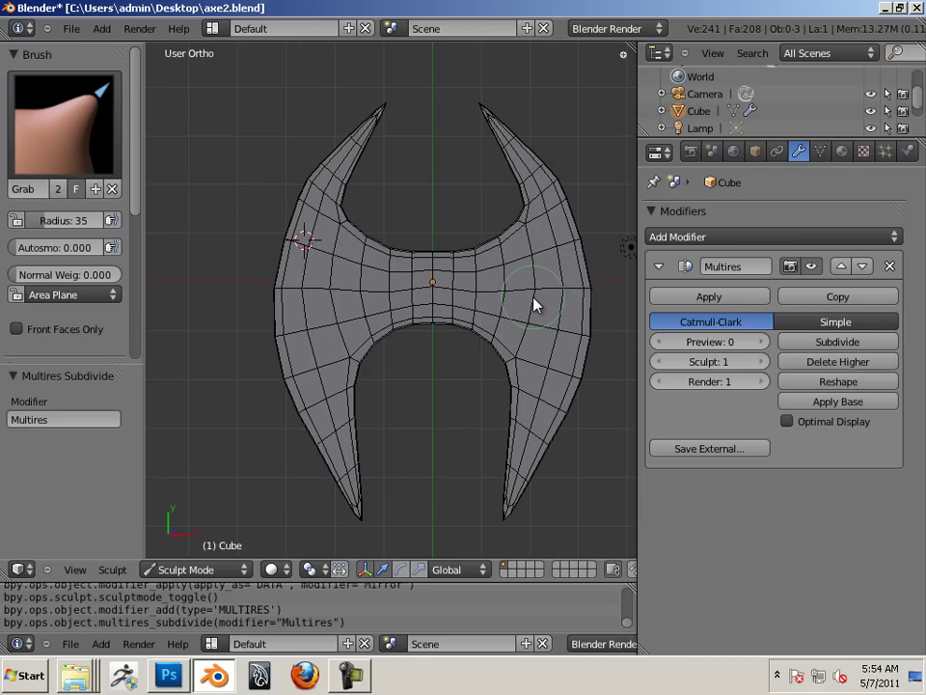
# Grab the inner surface vertices near the left blade's lower tip down toward the point to even out the mesh
pyautogui.keyDown('ctrl'); pyautogui.moveTo(534, 402); pyautogui.dragTo(508, 220, button='middle'); pyautogui.keyUp('ctrl')
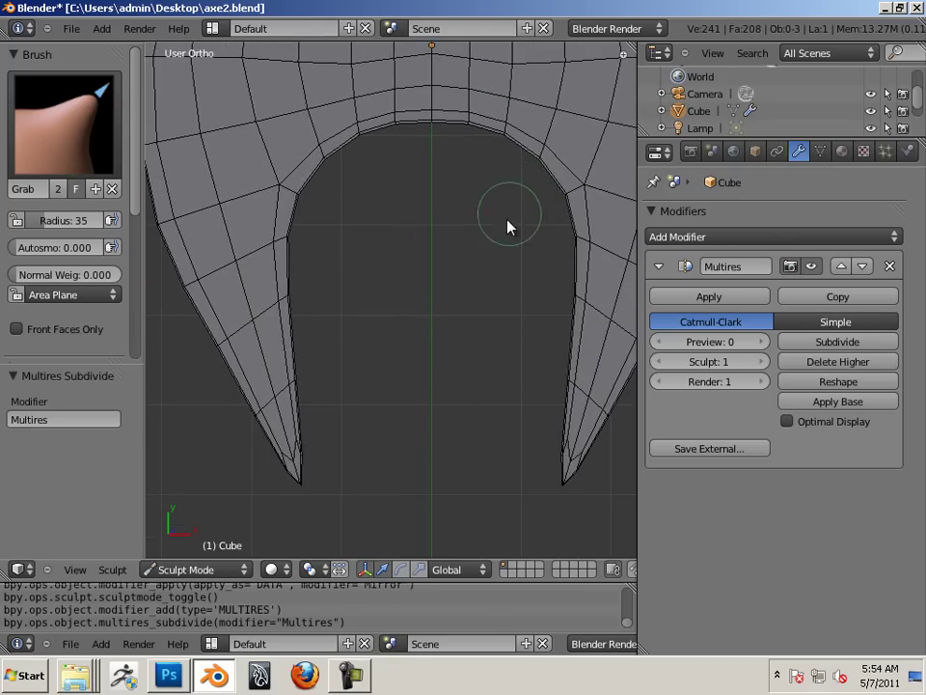
pyautogui.scroll(1, 424, 343)
pyautogui.keyDown('shift'); pyautogui.moveTo(350, 374); pyautogui.dragTo(457, 228, button='middle'); pyautogui.keyUp('shift')
pyautogui.scroll(10, 482, 280)
pyautogui.keyDown('shift'); pyautogui.moveTo(461, 401); pyautogui.dragTo(532, 70, button='middle'); pyautogui.keyUp('shift')
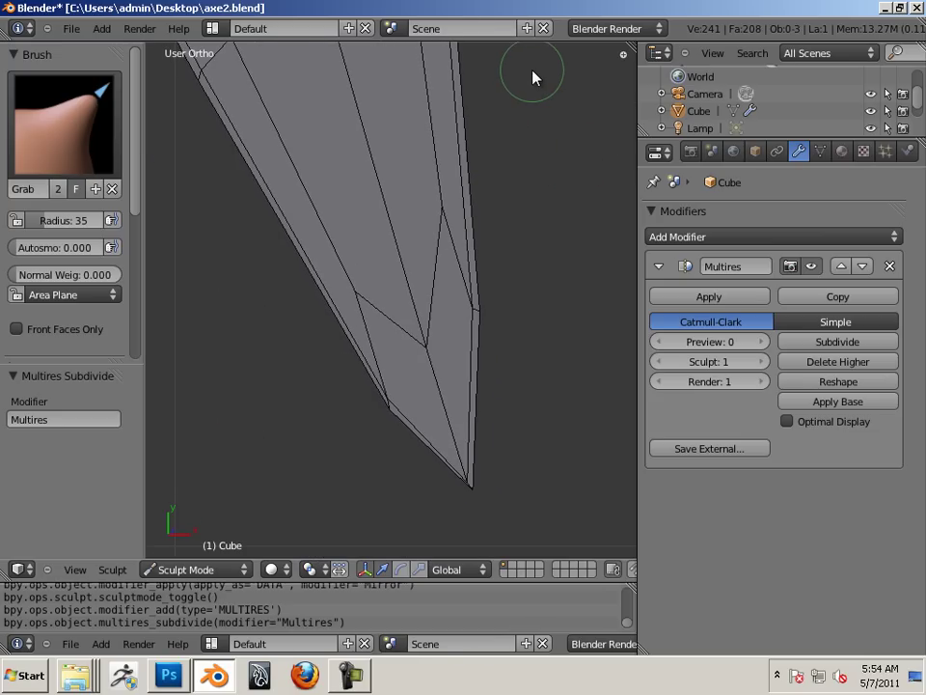
pyautogui.moveTo(441, 219)
pyautogui.mouseDown()
pyautogui.moveTo(459, 309)
pyautogui.moveTo(443, 311)
pyautogui.mouseUp()
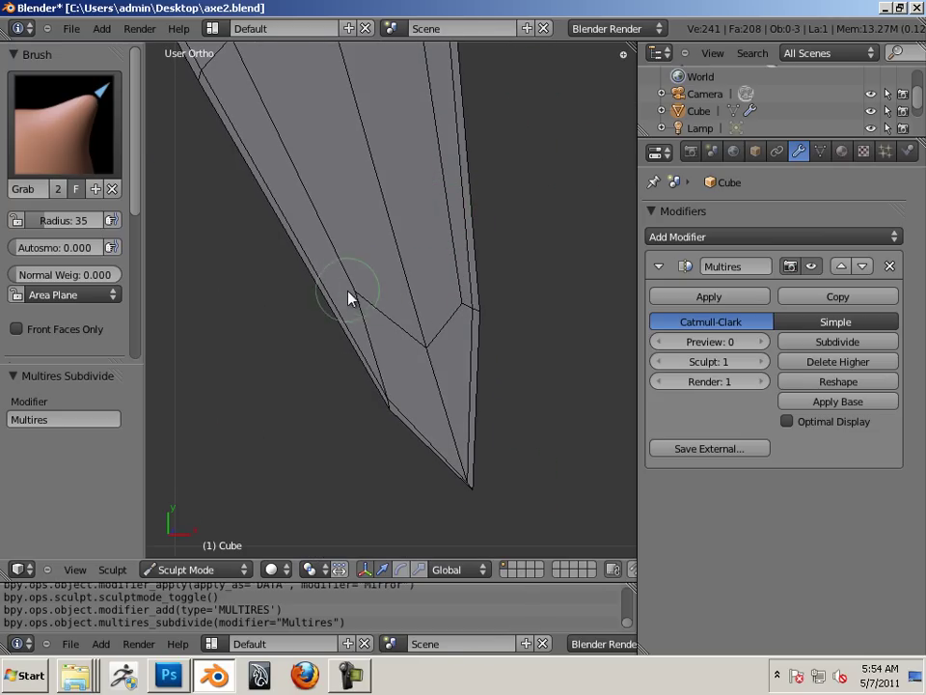
pyautogui.moveTo(359, 288)
pyautogui.mouseDown()
pyautogui.moveTo(399, 387)
pyautogui.moveTo(399, 376)
pyautogui.moveTo(443, 370)
pyautogui.moveTo(459, 440)
pyautogui.mouseUp()
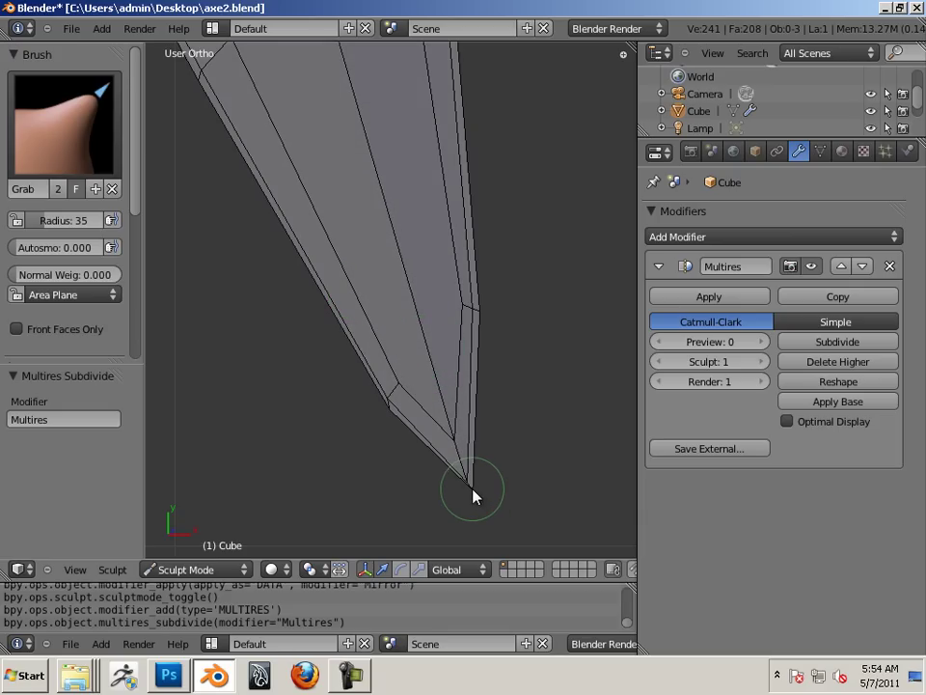
# Reduce the Grab brush radius to 5 and pull the end of the lower tip slightly further out
pyautogui.press(']')
pyautogui.press(']')
pyautogui.press(']')
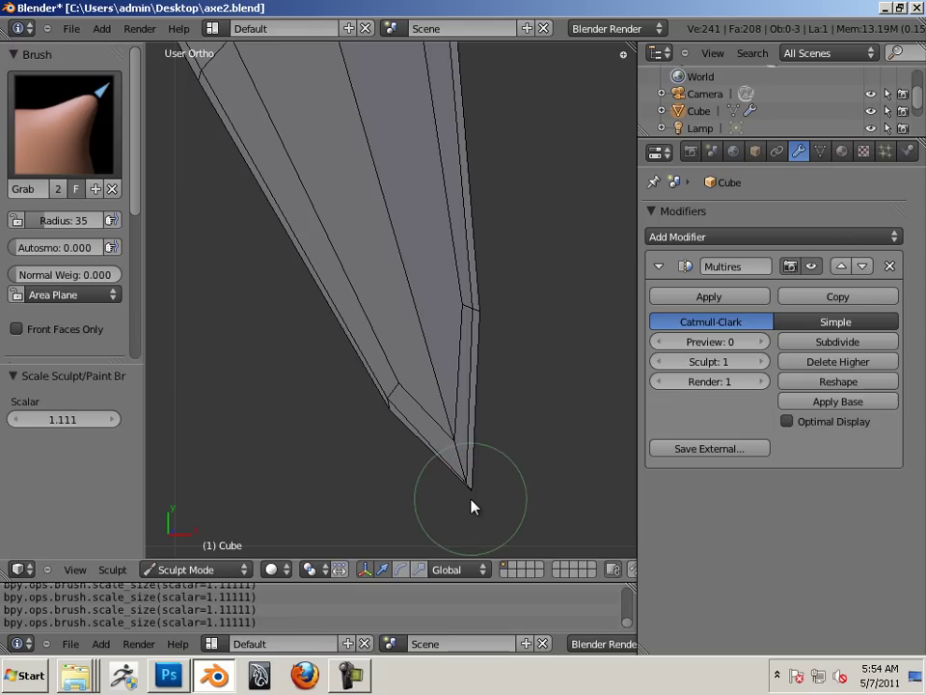
pyautogui.press('[')
pyautogui.press('[')
pyautogui.press('[')
pyautogui.press('[')
pyautogui.press('[')
pyautogui.press('[')
pyautogui.press('[')
pyautogui.press('[')
pyautogui.press('[')
pyautogui.press('[')
pyautogui.press('[')
pyautogui.press('[')
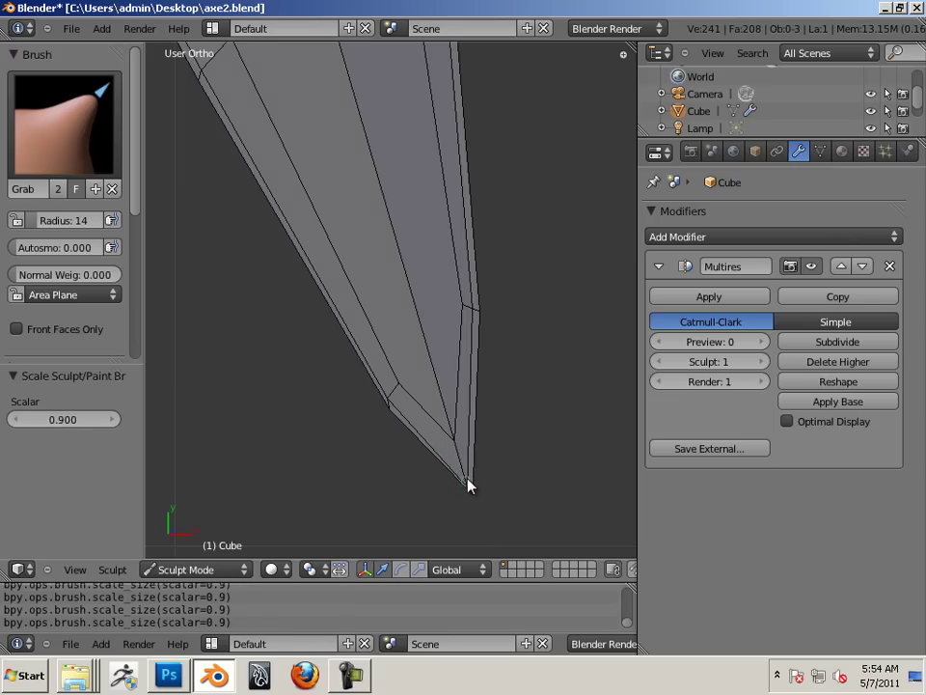
pyautogui.press('[')
pyautogui.press('[')
pyautogui.press('[')
pyautogui.press('[')
pyautogui.press('[')
pyautogui.press('[')
pyautogui.press('[')
pyautogui.press('[')
pyautogui.press('[')
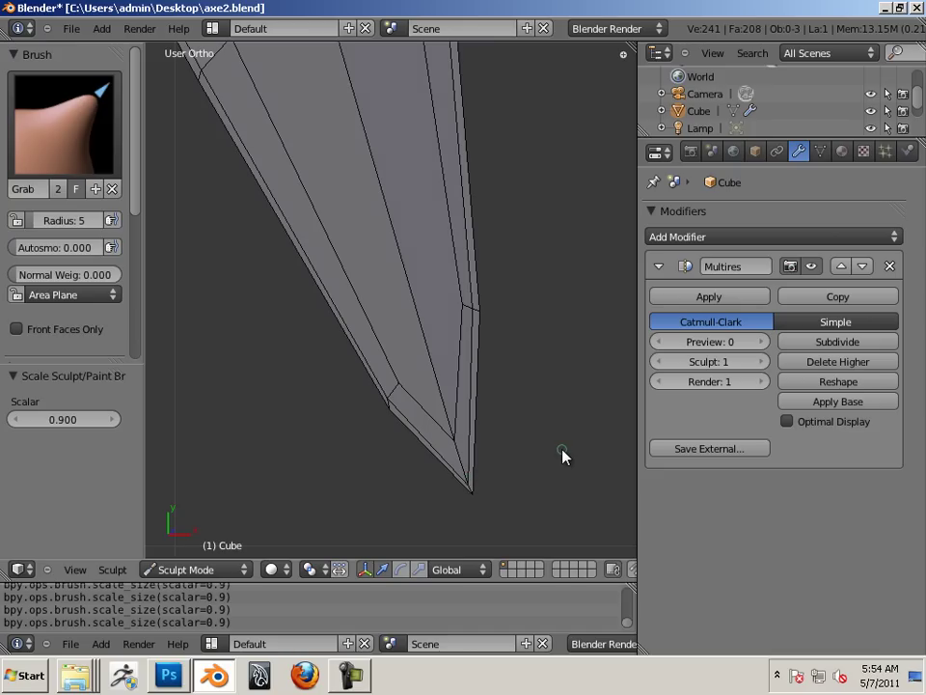
# Grab the middle vertex near the right blade's upper tip toward the point
pyautogui.scroll(-10, 474, 408)
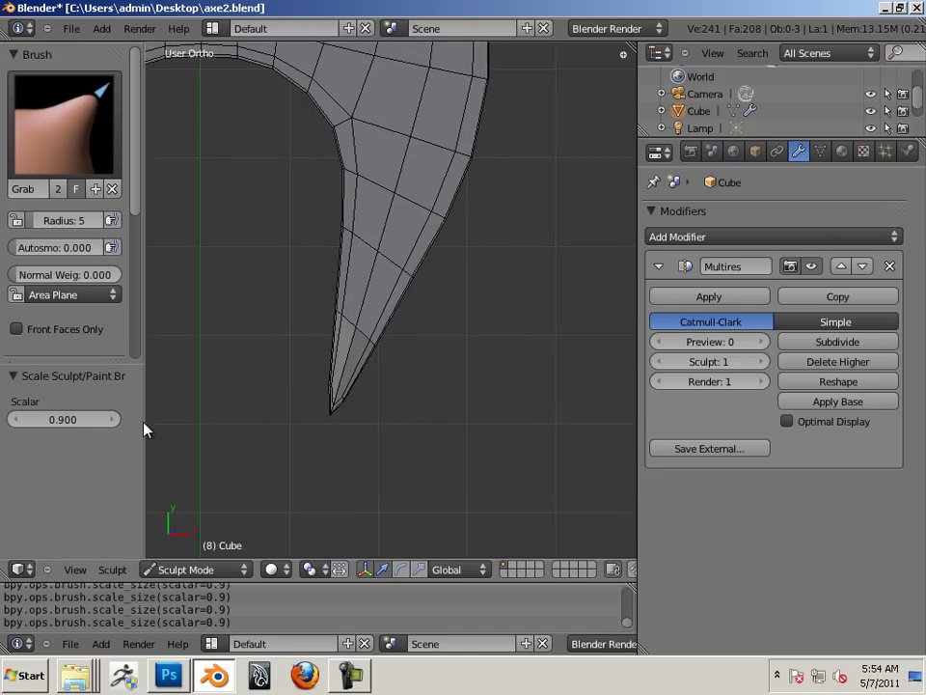
pyautogui.keyDown('shift'); pyautogui.moveTo(297, 420); pyautogui.dragTo(401, 541, button='middle'); pyautogui.keyUp('shift')
pyautogui.keyDown('shift'); pyautogui.moveTo(386, 285); pyautogui.dragTo(378, 592, button='middle'); pyautogui.keyUp('shift')
pyautogui.keyDown('ctrl'); pyautogui.moveTo(487, 435); pyautogui.dragTo(491, 308, button='middle'); pyautogui.keyUp('ctrl')
pyautogui.keyDown('shift'); pyautogui.moveTo(453, 202); pyautogui.dragTo(461, 492, button='middle'); pyautogui.keyUp('shift')
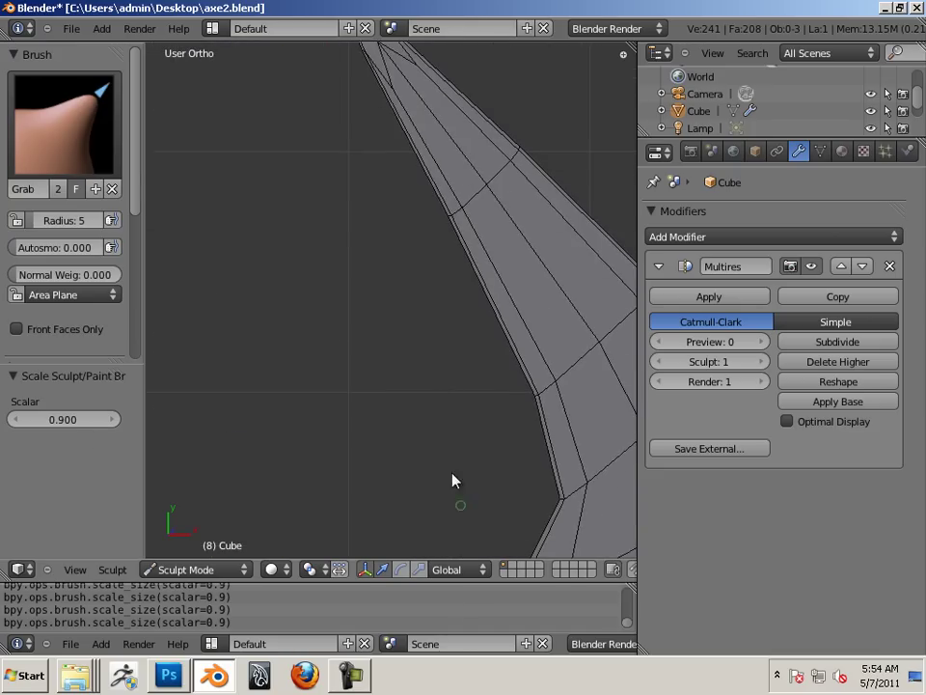
pyautogui.keyDown('shift'); pyautogui.moveTo(441, 371); pyautogui.dragTo(481, 580, button='middle'); pyautogui.keyUp('shift')
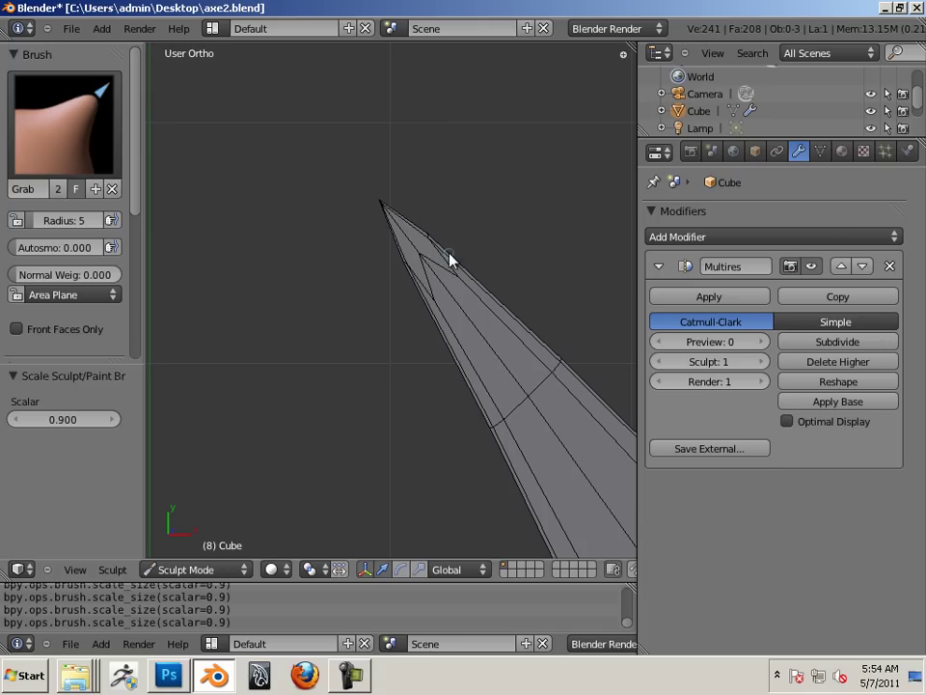
pyautogui.moveTo(422, 262); pyautogui.dragTo(396, 230)
# Enlarge the Grab brush radius to 10 and pull the remaining surface vertices near the upper tip toward the point
pyautogui.press(']')
pyautogui.press(']')
pyautogui.press(']')
pyautogui.press(']')
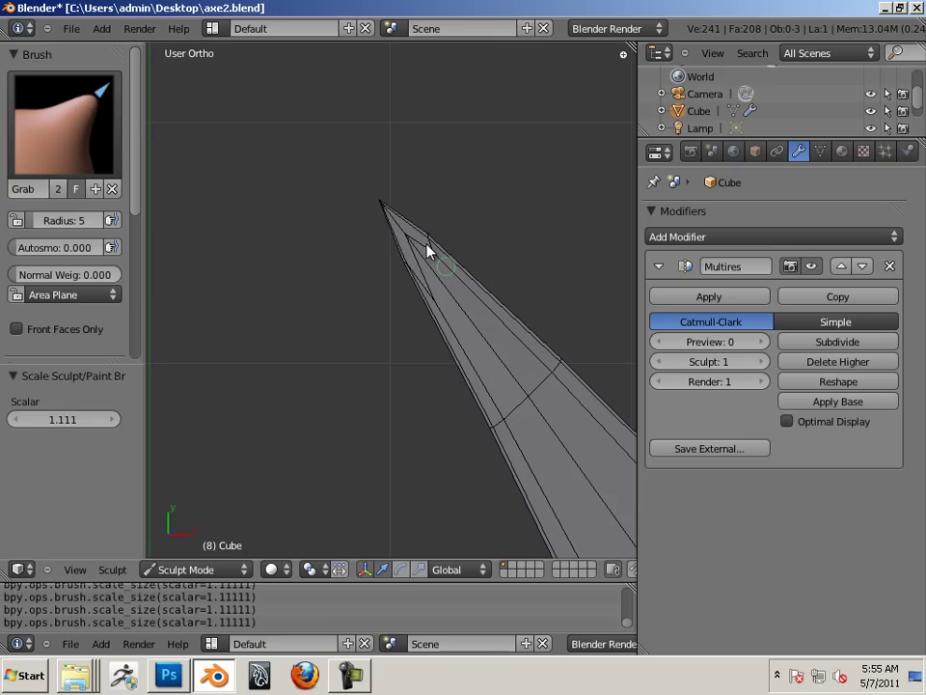
pyautogui.press(']')
pyautogui.press(']')
pyautogui.press(']')
pyautogui.press(']')
pyautogui.press(']')
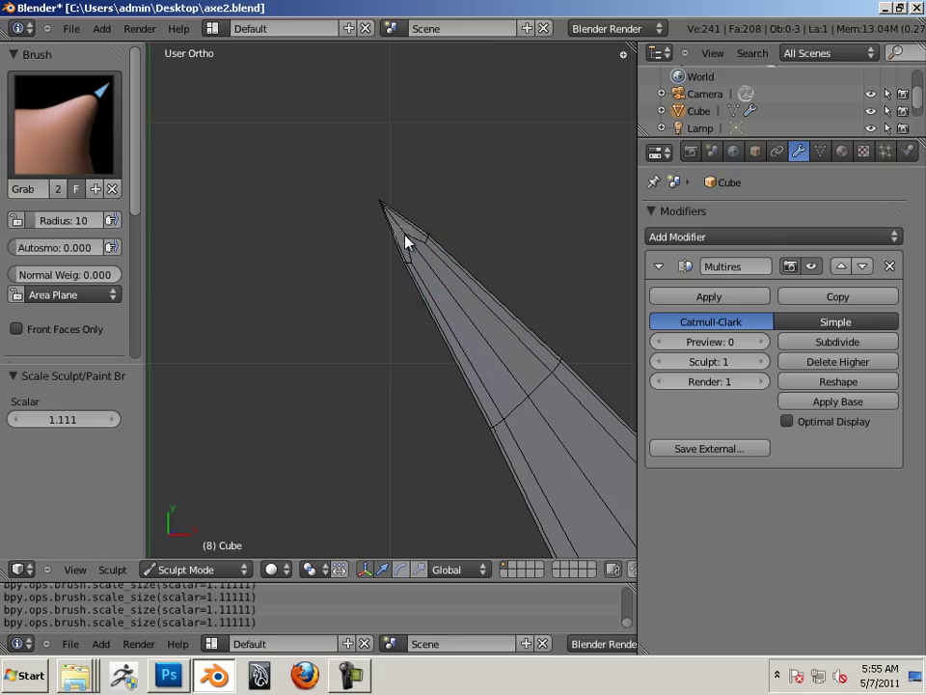
pyautogui.moveTo(405, 234); pyautogui.dragTo(393, 217)
# Grab the lower edge of the central bridge downward to make the bridge thicker
pyautogui.moveTo(401, 232); pyautogui.dragTo(467, 255, button='middle')
pyautogui.scroll(-14, 475, 348)
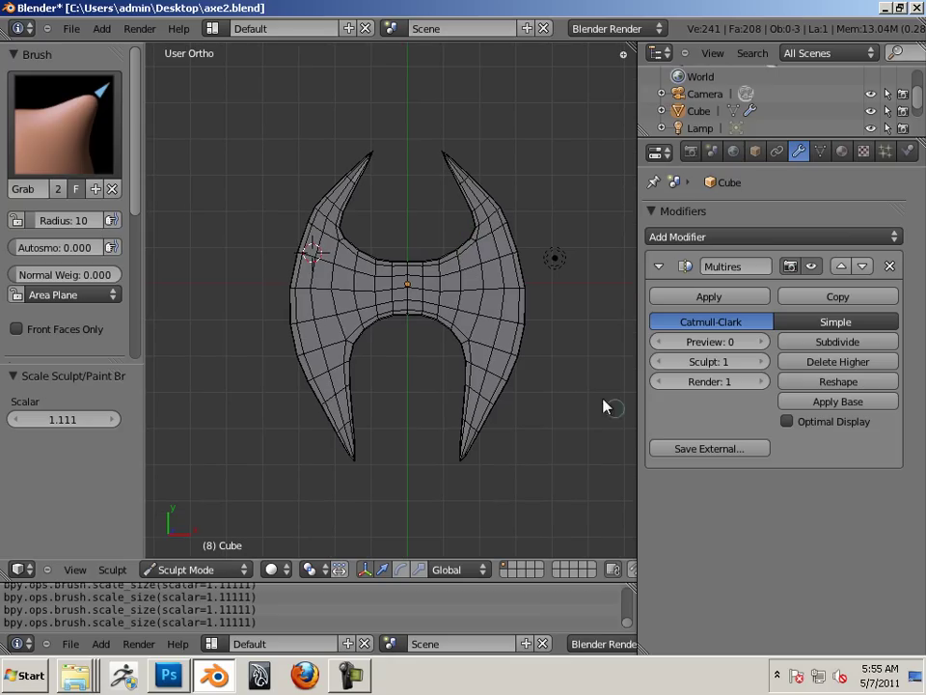
pyautogui.moveTo(407, 316); pyautogui.dragTo(409, 328)
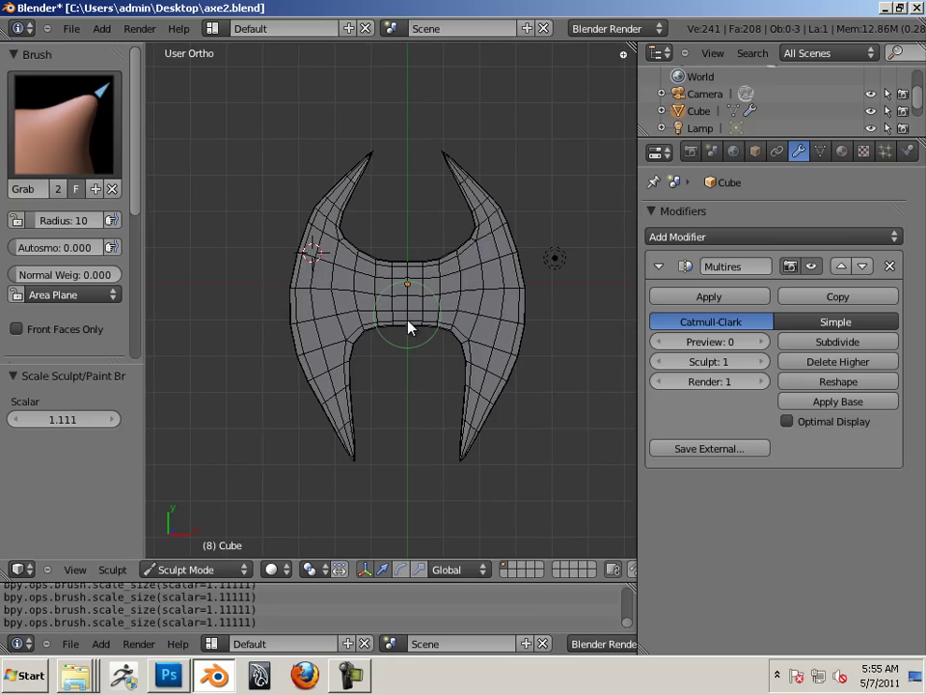
# Enlarge the Grab brush radius to 37 and pull the blades' lower tips down and toward the centre
pyautogui.press(']')
pyautogui.press(']')
pyautogui.press(']')
pyautogui.press(']')
pyautogui.press(']')
pyautogui.press(']')
pyautogui.press(']')
pyautogui.press(']')
pyautogui.press(']')
pyautogui.press(']')
pyautogui.press(']')
pyautogui.press(']')
pyautogui.press(']')
pyautogui.moveTo(456, 470); pyautogui.dragTo(473, 447)
# Set the Grab brush radius to 74 and push the blades' upper curves and outer edges slightly inward
pyautogui.press('f')
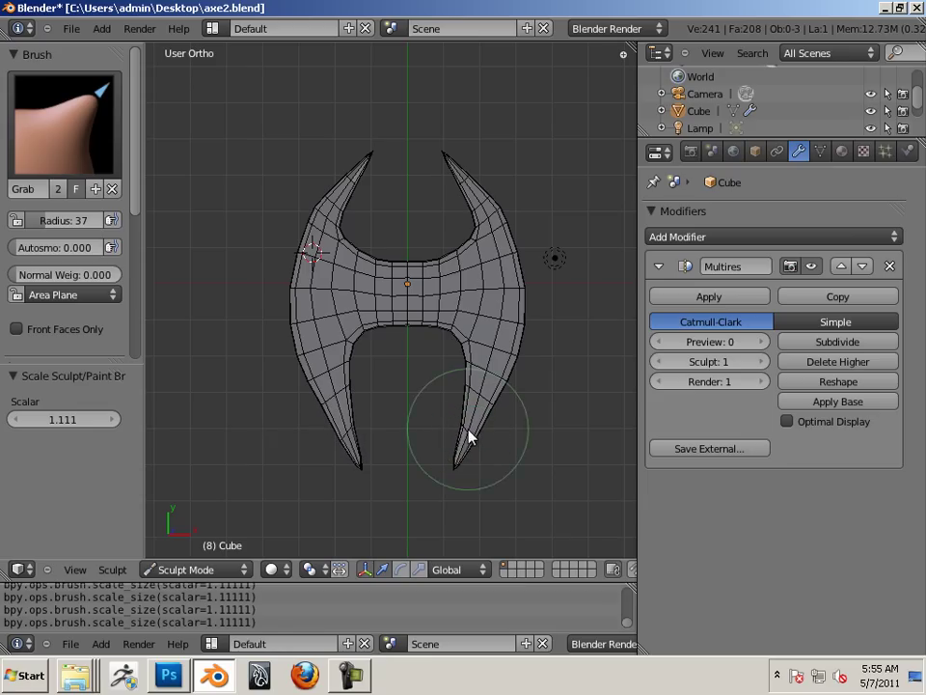
pyautogui.click(457, 450)
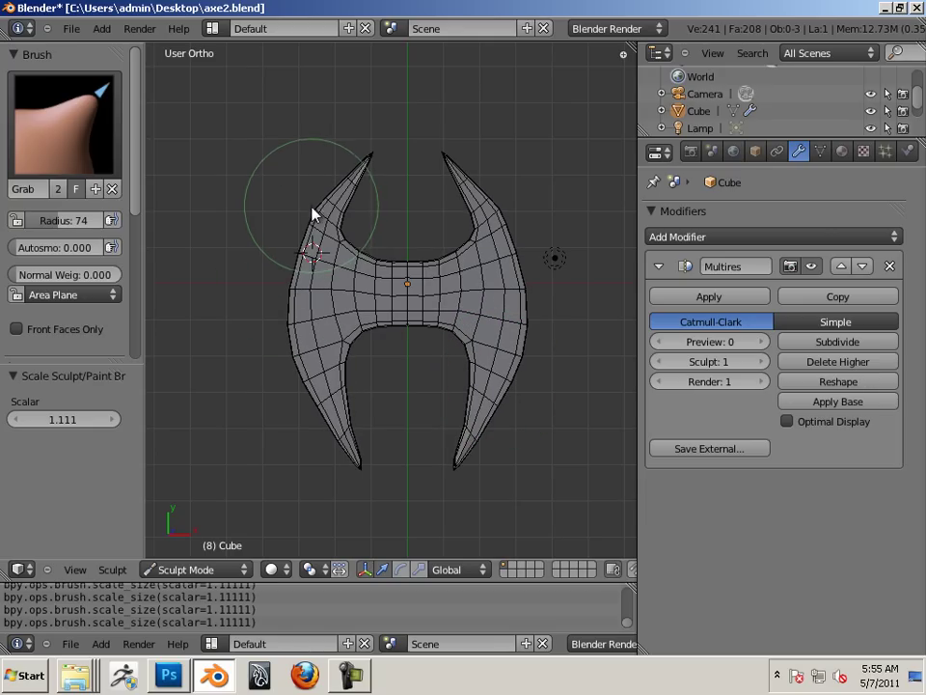
pyautogui.moveTo(319, 217)
pyautogui.mouseDown()
pyautogui.moveTo(322, 208)
pyautogui.moveTo(284, 206)
pyautogui.moveTo(297, 217)
pyautogui.moveTo(345, 214)
pyautogui.moveTo(314, 212)
pyautogui.moveTo(322, 210)
pyautogui.mouseUp()
pyautogui.moveTo(297, 296); pyautogui.dragTo(299, 291)
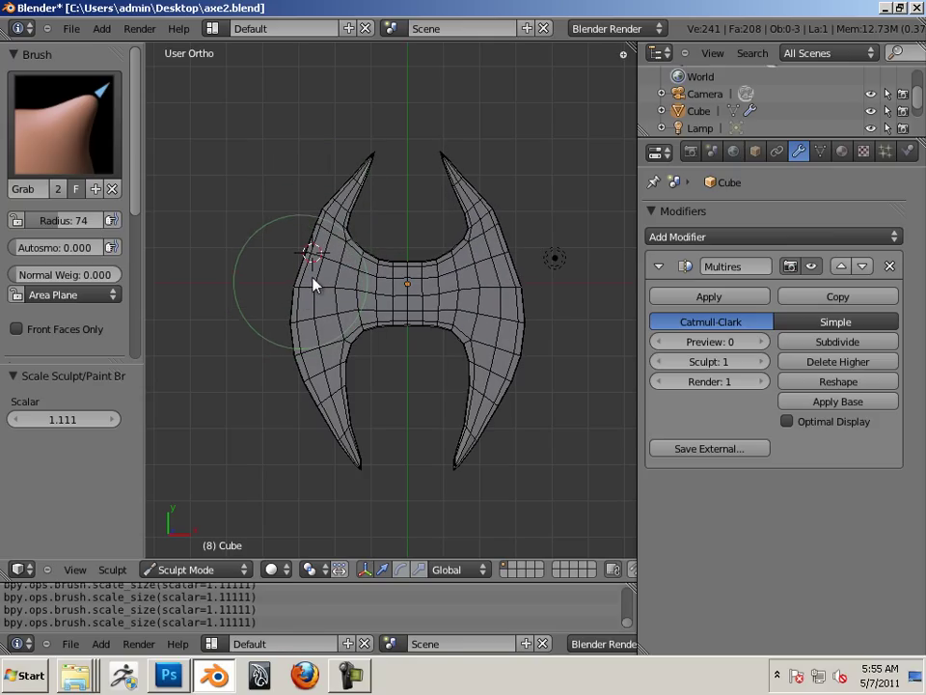
# Reduce the Grab brush radius to 42, move the upper tips slightly outward, and extend the lower tips downward
pyautogui.press('[')
pyautogui.press('[')
pyautogui.press('[')
pyautogui.press('[')
pyautogui.press('[')
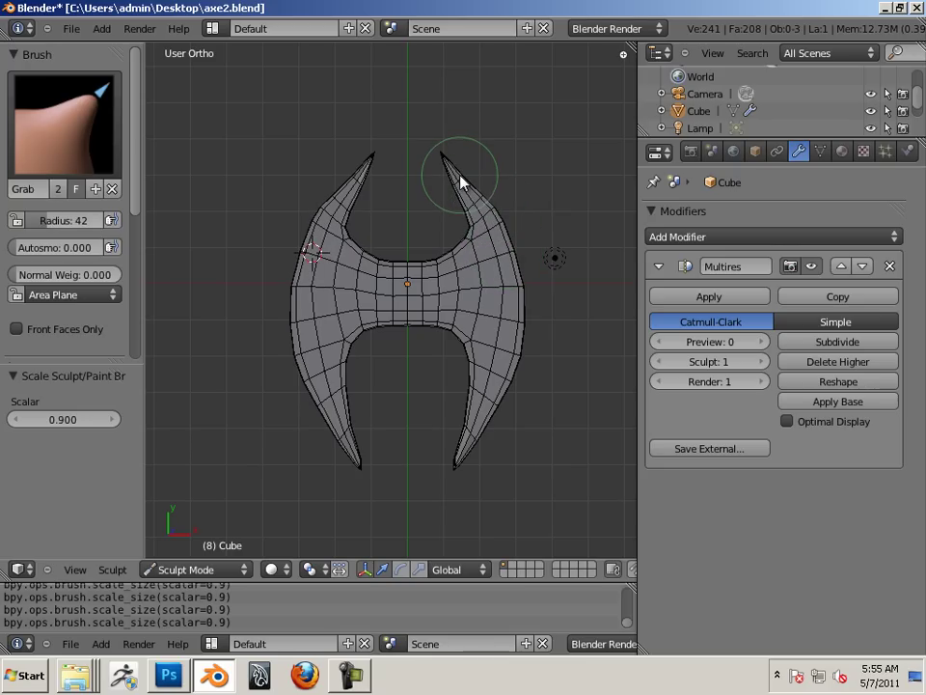
pyautogui.moveTo(463, 175); pyautogui.dragTo(467, 172)
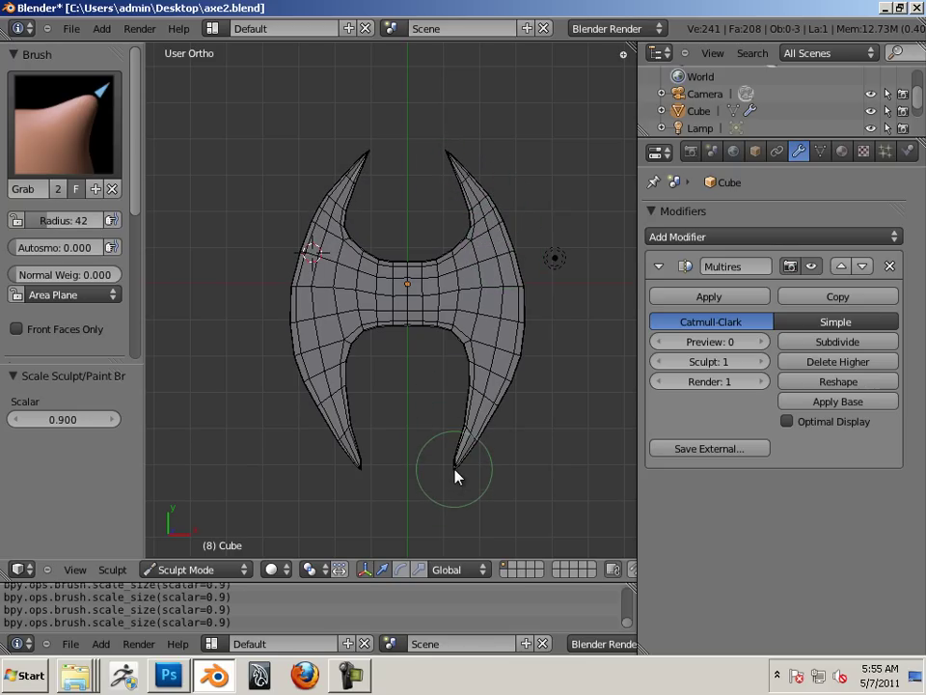
pyautogui.moveTo(454, 470); pyautogui.dragTo(453, 483)
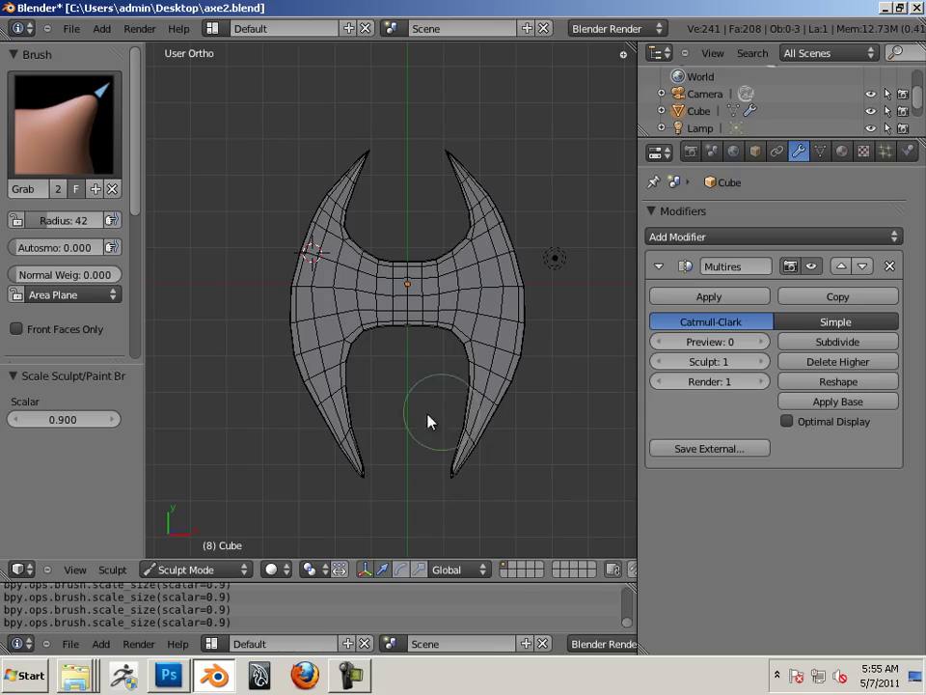
# Compare the axe head at Multires sculpt levels 0 and 1
pyautogui.keyDown('ctrl'); pyautogui.moveTo(410, 318); pyautogui.dragTo(461, 385, button='middle'); pyautogui.keyUp('ctrl')
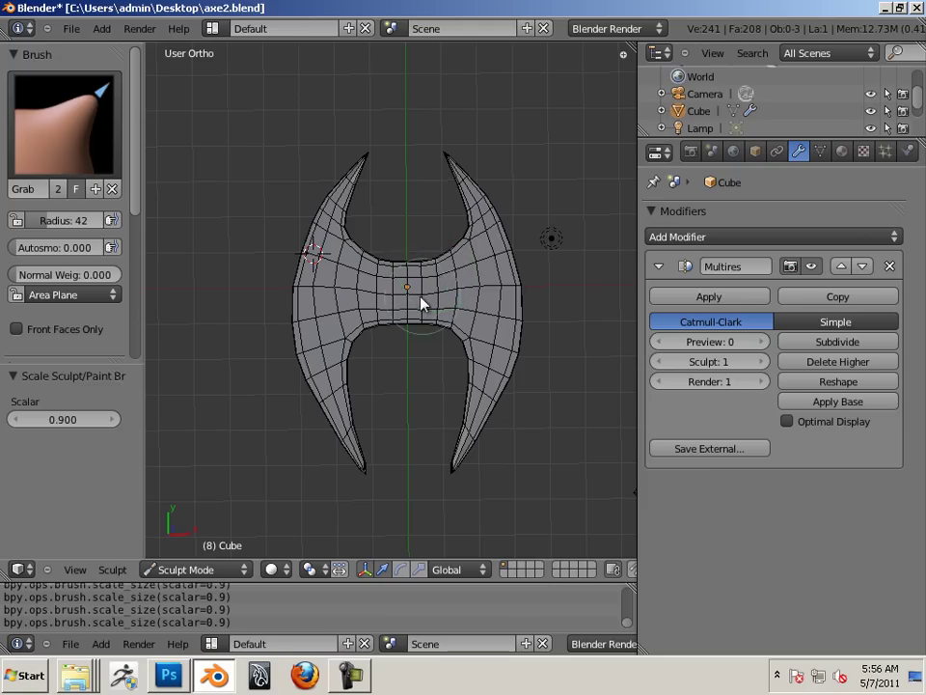
pyautogui.click(660, 361)
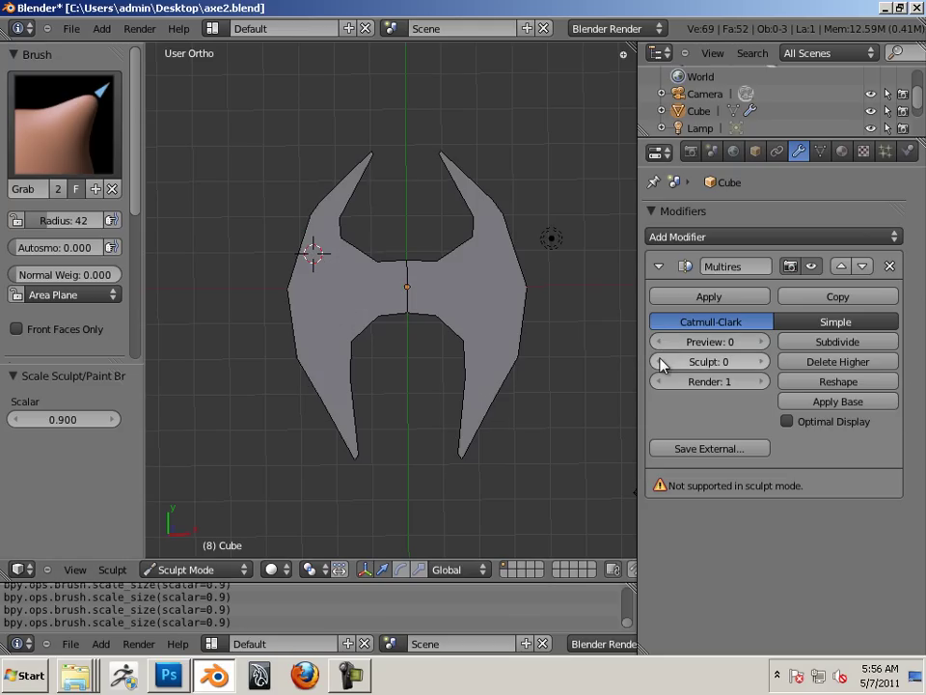
pyautogui.click(762, 361)
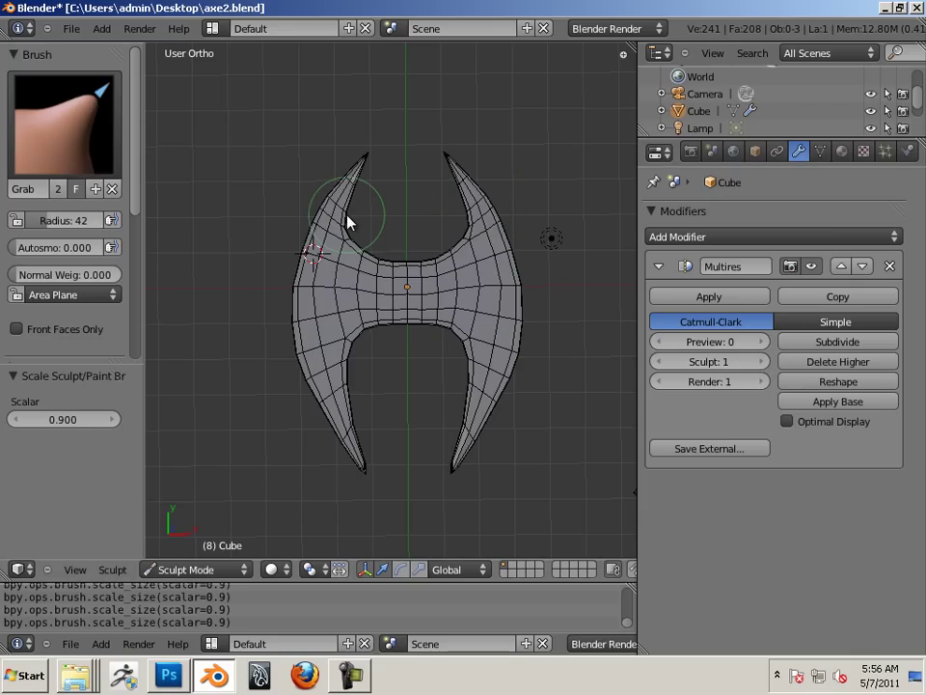
# Apply the Multires modifier to the axe head
pyautogui.moveTo(348, 223); pyautogui.dragTo(361, 239)
pyautogui.scroll(4, 374, 307)
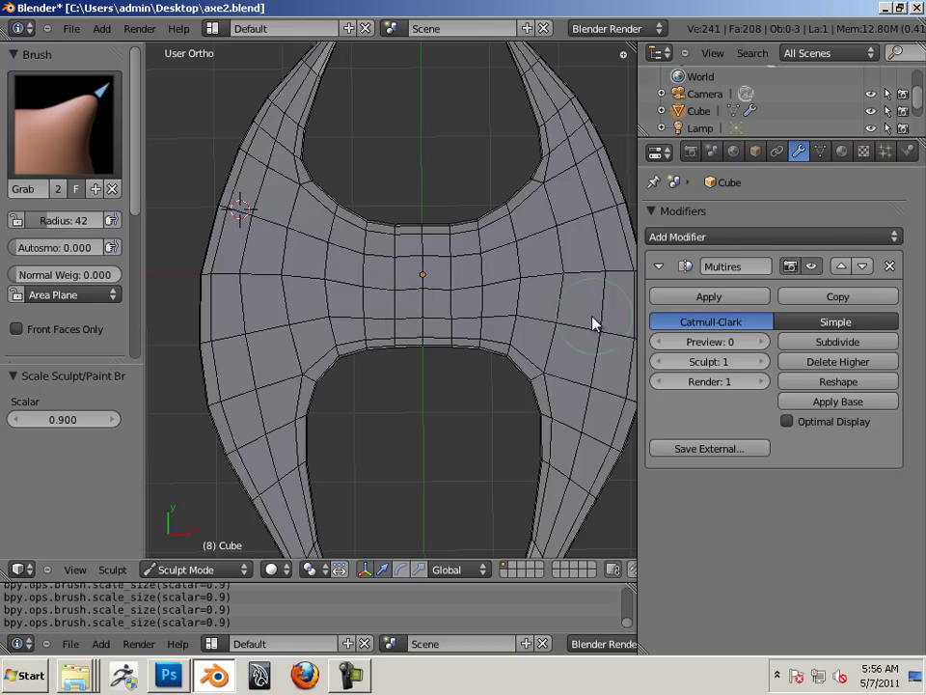
pyautogui.scroll(-2, 559, 417)
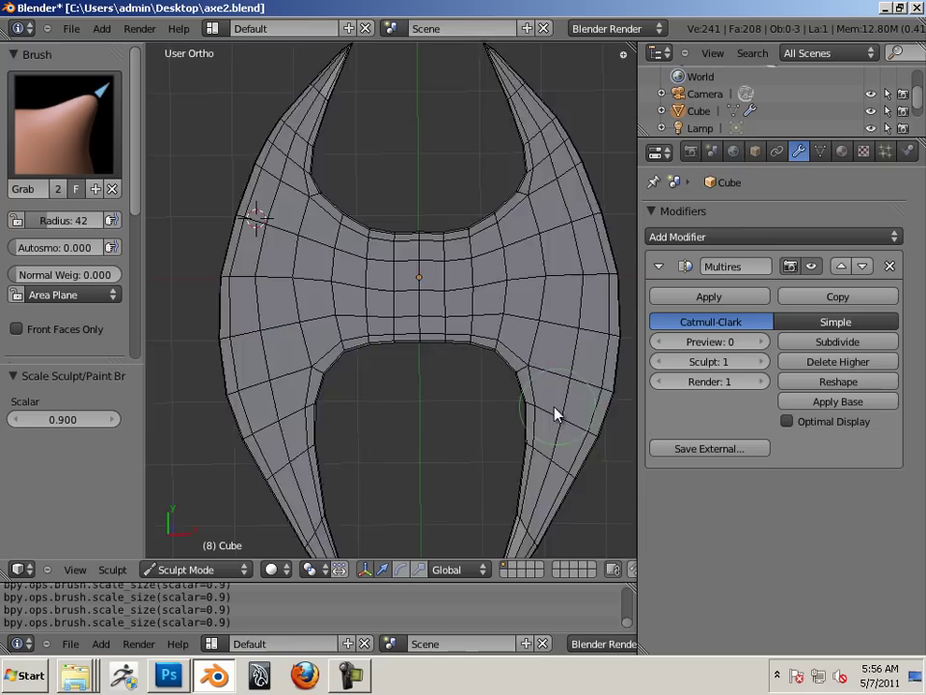
pyautogui.scroll(4, 559, 416)
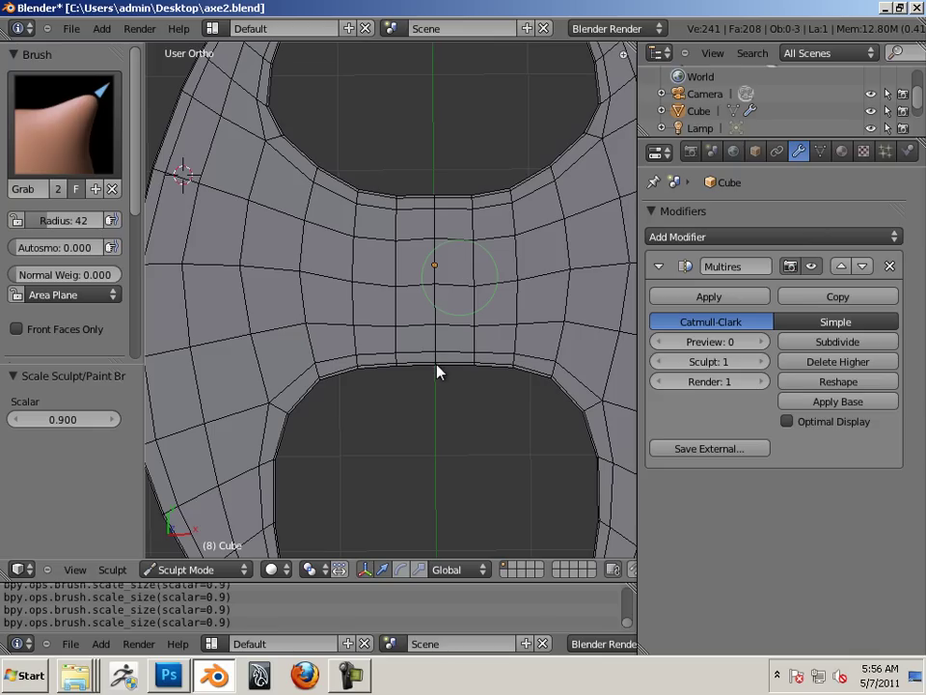
pyautogui.scroll(-4, 456, 374)
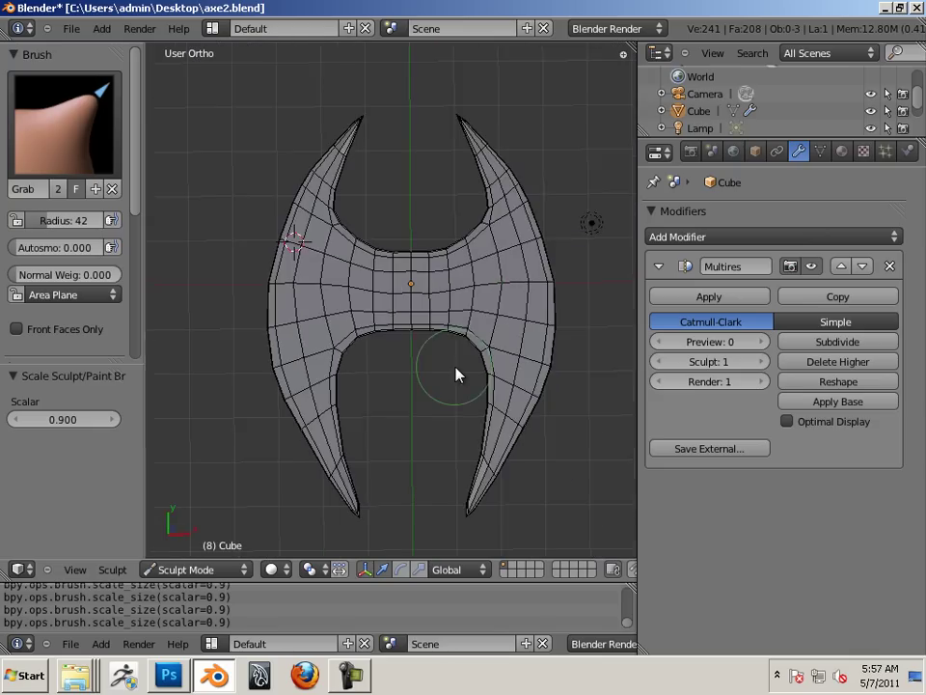
pyautogui.moveTo(456, 375); pyautogui.dragTo(459, 317, button='middle')
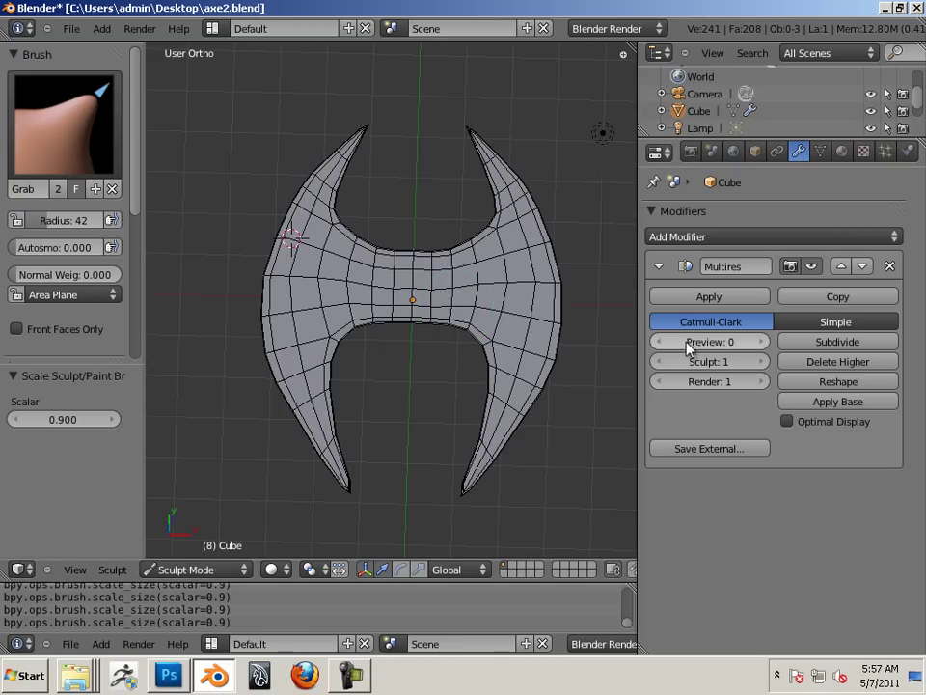
pyautogui.click(718, 302)
pyautogui.scroll(1, 495, 318)
pyautogui.scroll(-2, 482, 289)
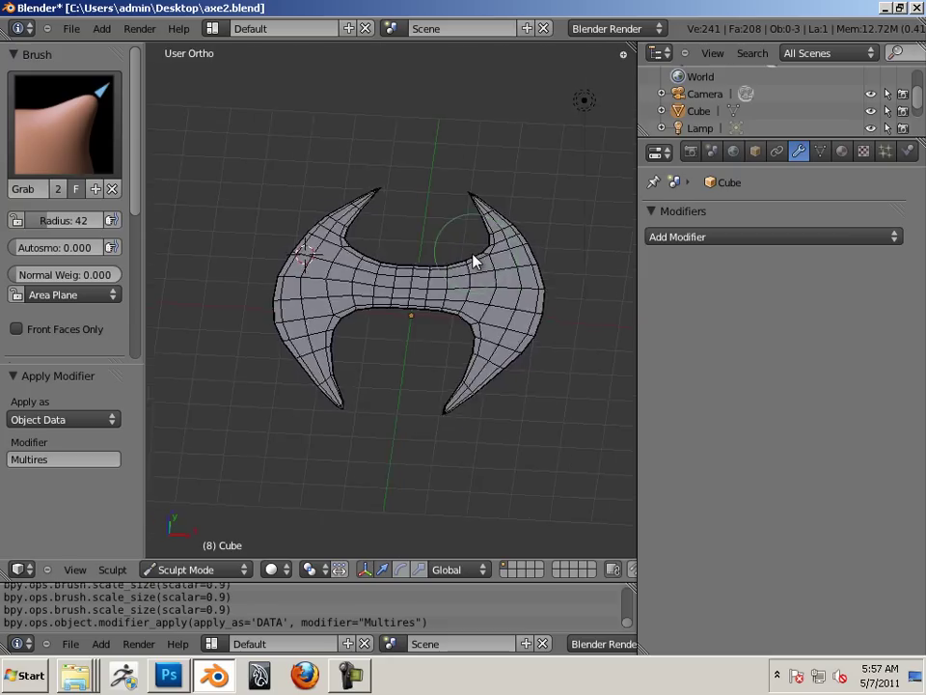
# Leave Sculpt Mode and enter Edit Mode on the axe head with face selection enabled
pyautogui.scroll(5, 509, 307)
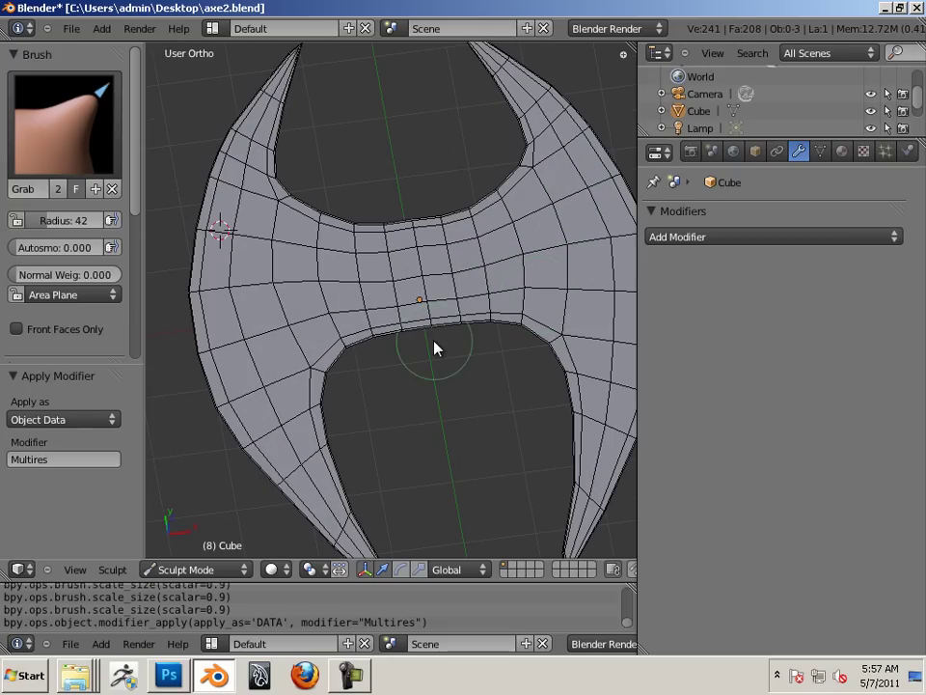
pyautogui.scroll(-4, 487, 351)
pyautogui.moveTo(417, 355)
pyautogui.mouseDown(button='middle')
pyautogui.moveTo(482, 331)
pyautogui.moveTo(347, 328)
pyautogui.moveTo(393, 341)
pyautogui.mouseUp(button='middle')
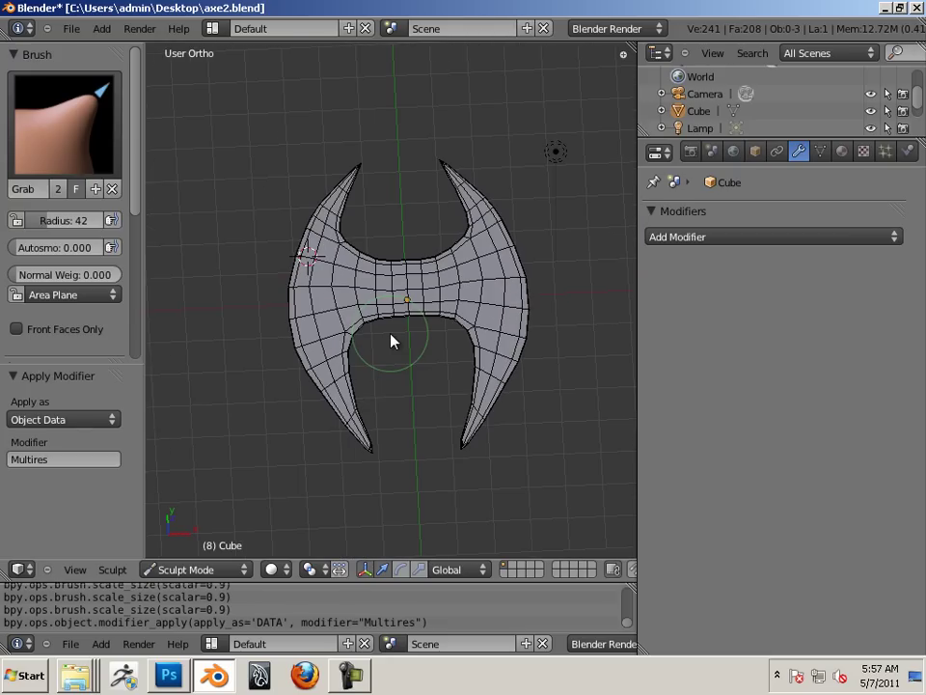
pyautogui.click(202, 569)
pyautogui.click(213, 550)
pyautogui.press('Tab')
pyautogui.moveTo(423, 358); pyautogui.dragTo(394, 317, button='middle')
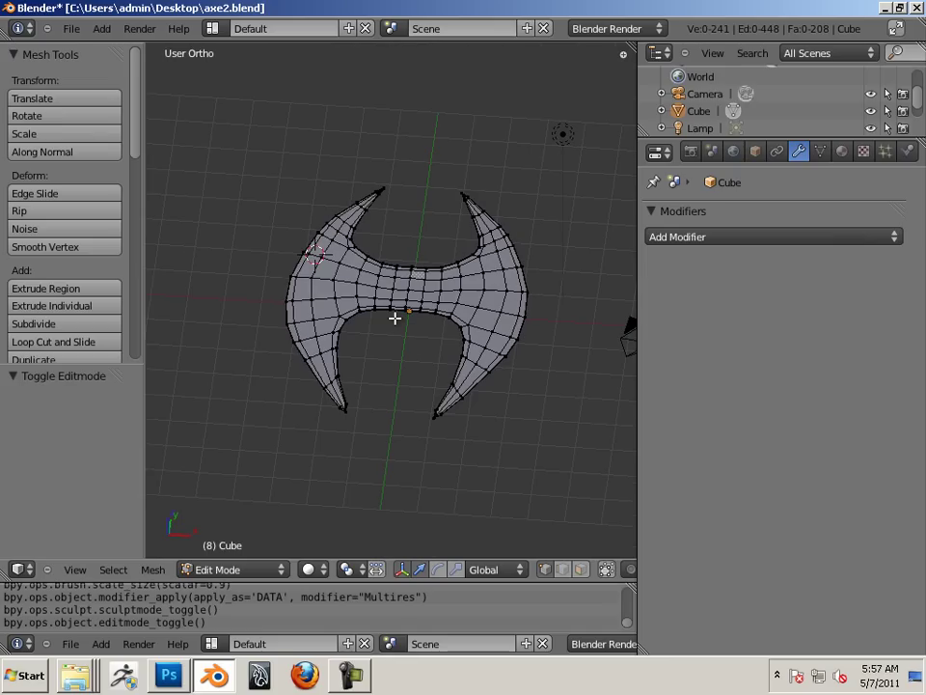
pyautogui.click(581, 569)
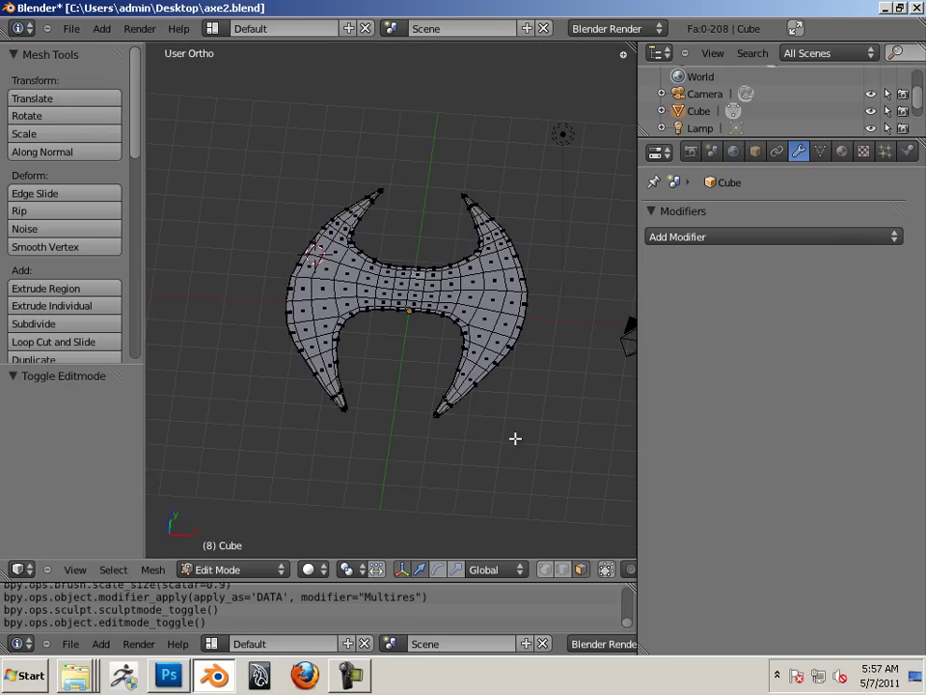
# Select all faces of the axe head and extrude them 0.242 along Z to give it thickness
pyautogui.press('a')
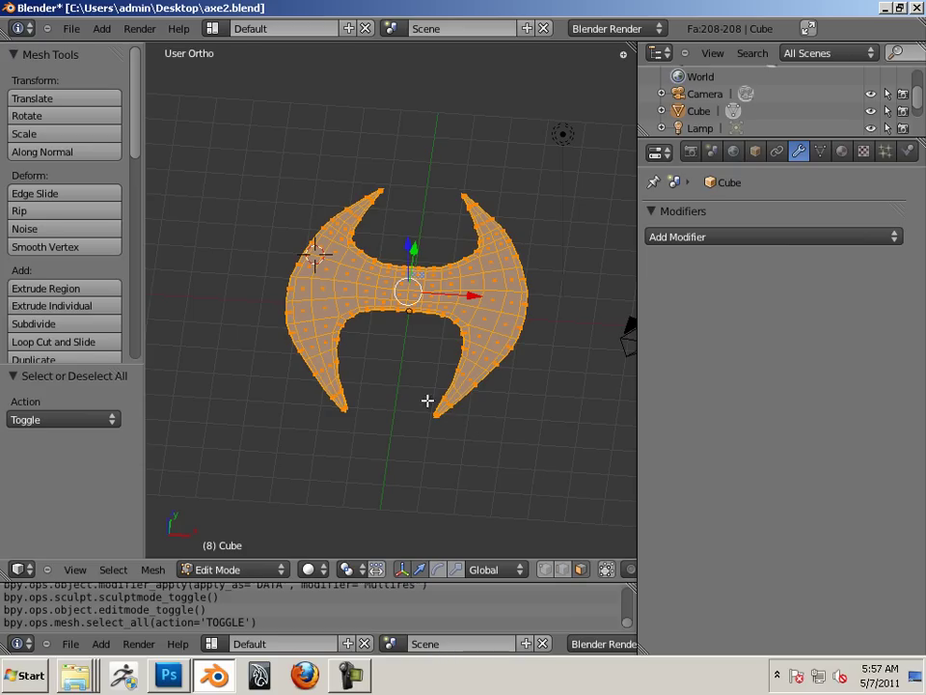
pyautogui.moveTo(427, 399); pyautogui.dragTo(454, 370, button='middle')
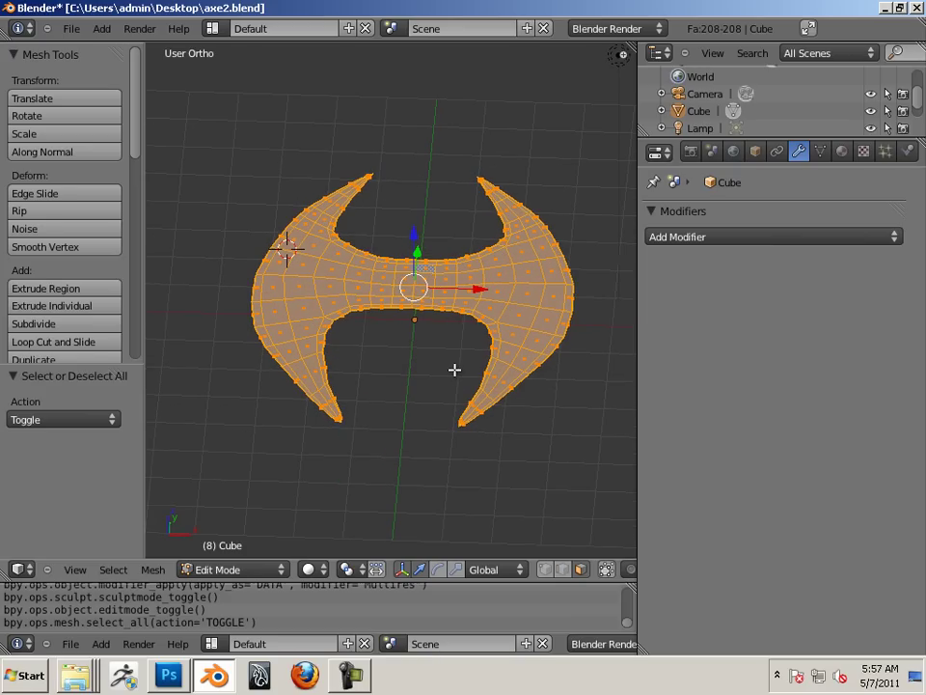
pyautogui.press('e')
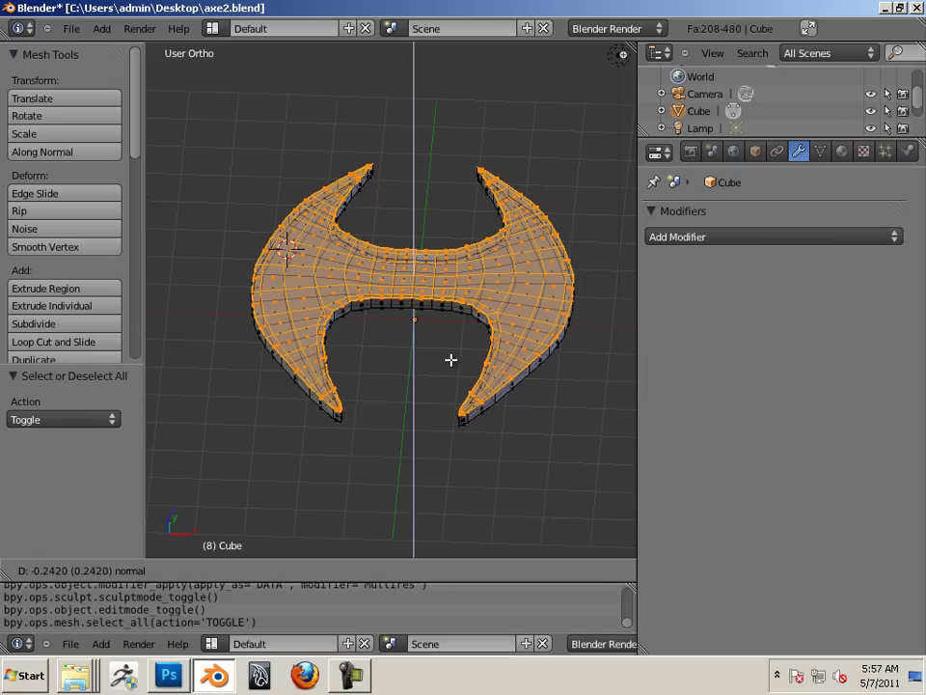
pyautogui.click(452, 360)
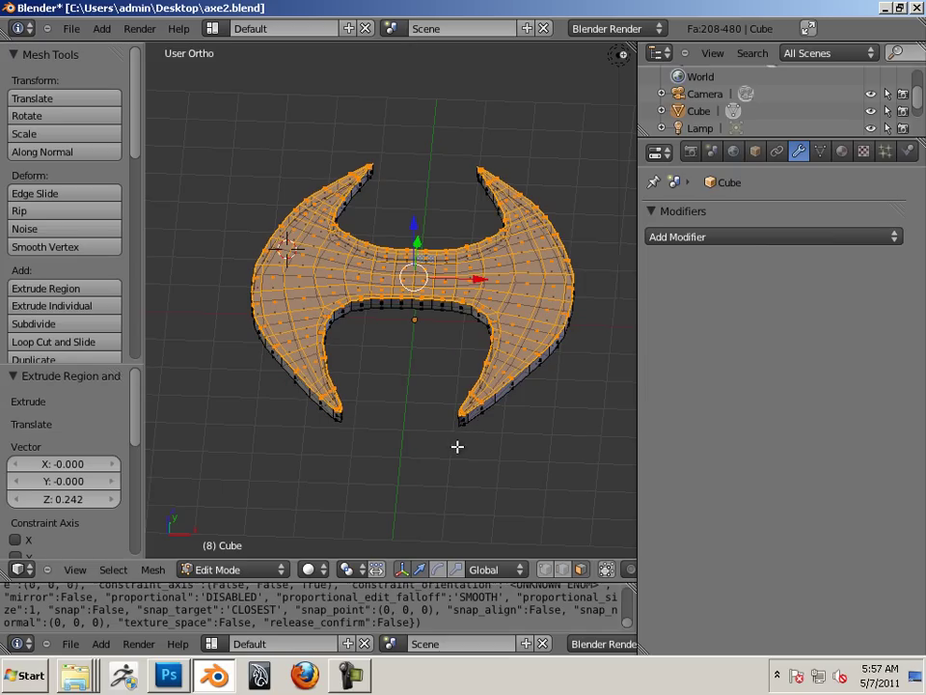
# Examine the extruded axe head's thickness and side walls from several angles, including straight front and right views
pyautogui.rightClick(459, 421)
pyautogui.moveTo(421, 426); pyautogui.dragTo(393, 467, button='middle')
pyautogui.scroll(4, 414, 468)
pyautogui.scroll(-4, 443, 465)
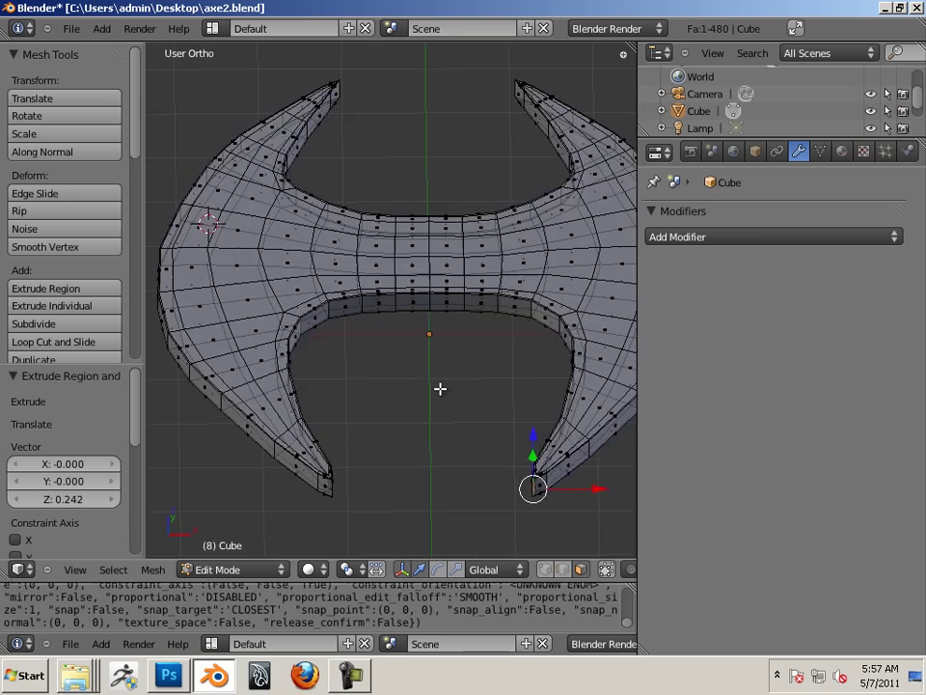
pyautogui.moveTo(440, 389); pyautogui.dragTo(423, 325, button='middle')
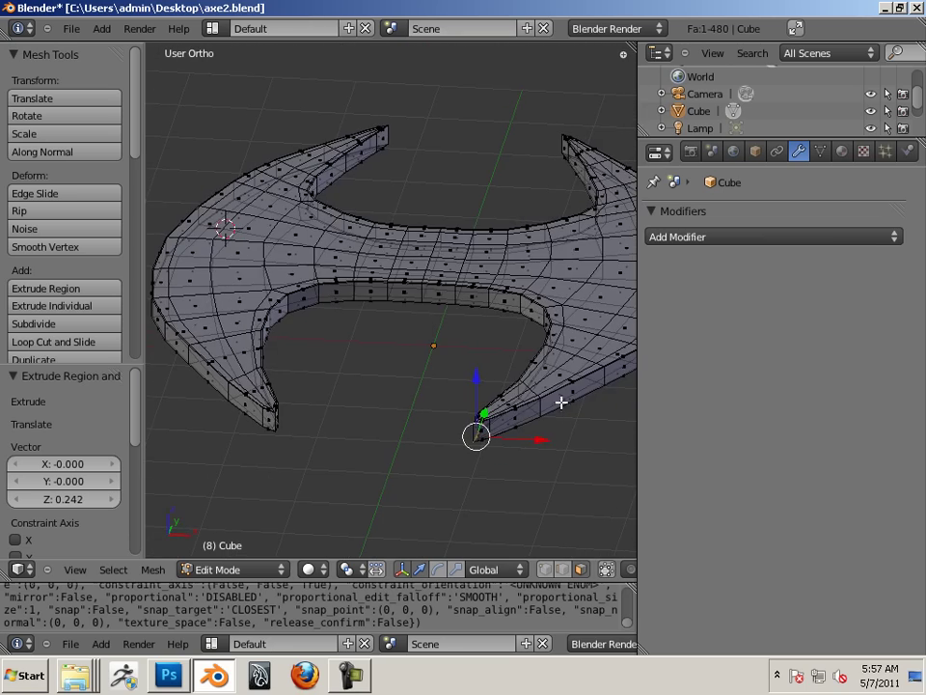
pyautogui.moveTo(604, 384); pyautogui.dragTo(362, 368, button='middle')
pyautogui.moveTo(313, 342); pyautogui.dragTo(431, 372, button='middle')
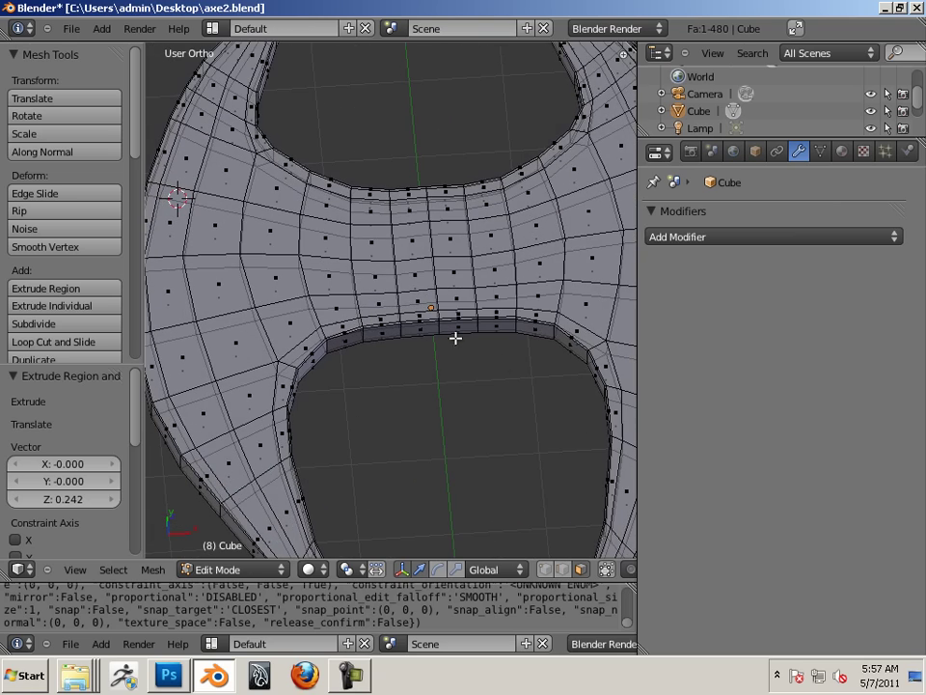
pyautogui.scroll(-5, 558, 262)
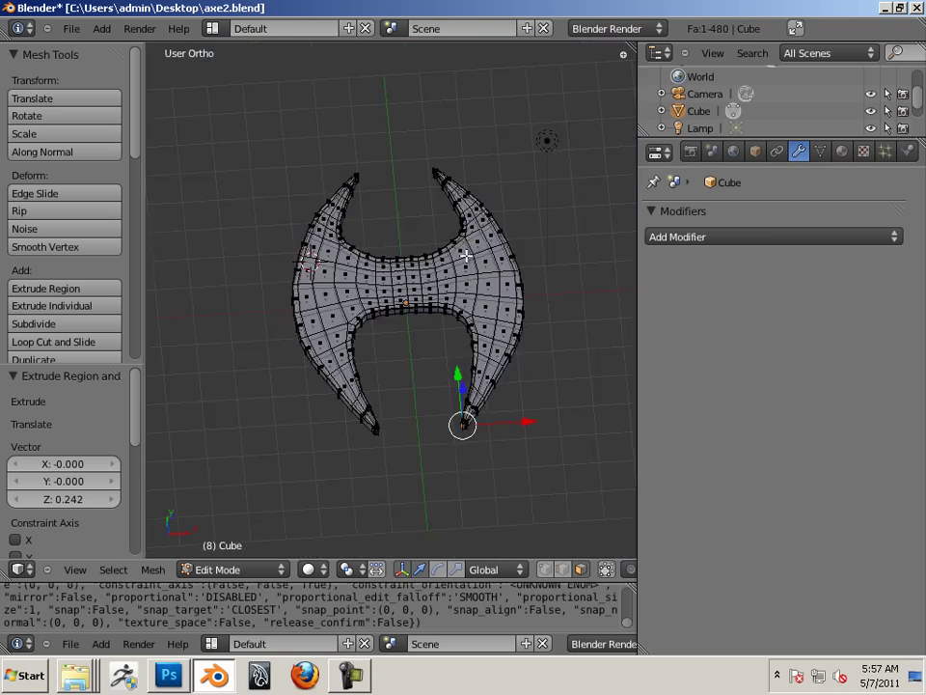
pyautogui.moveTo(465, 256); pyautogui.dragTo(521, 257, button='middle')
pyautogui.moveTo(521, 257); pyautogui.dragTo(509, 242, button='middle')
pyautogui.press('KP_1')
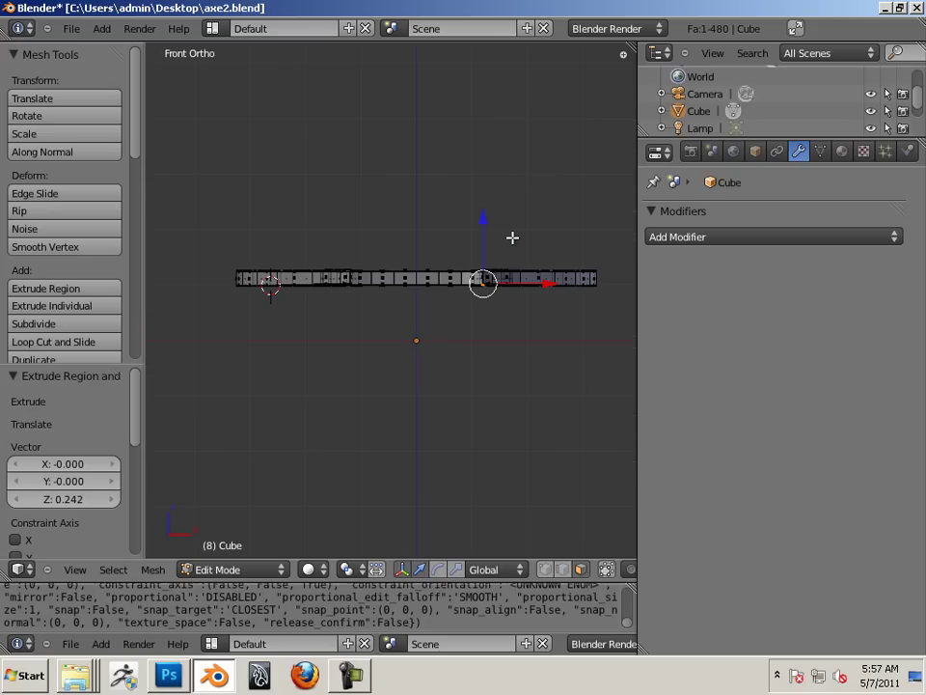
pyautogui.press('KP_3')
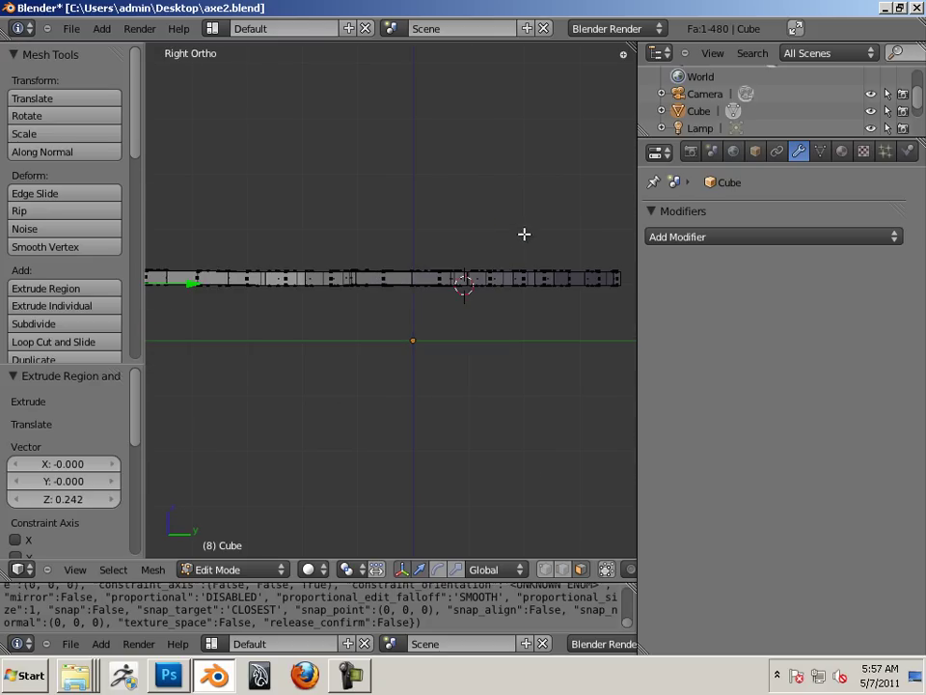
pyautogui.moveTo(524, 233); pyautogui.dragTo(459, 360, button='middle')
# Box-select the four central columns of faces in front view and scale them along Z by 4.701
pyautogui.press('KP_1')
pyautogui.scroll(4, 492, 281)
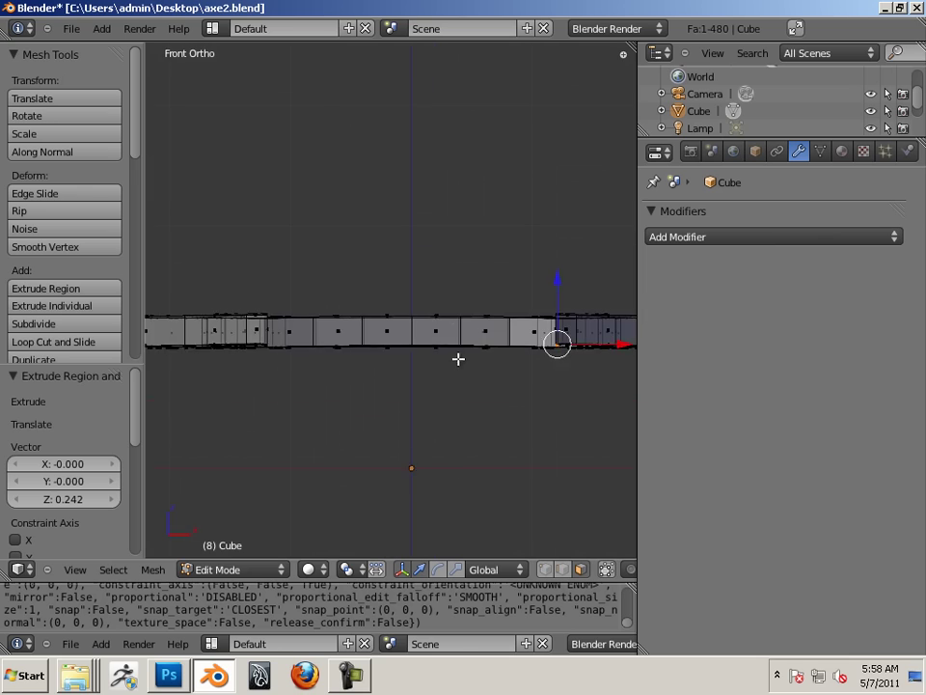
pyautogui.moveTo(441, 317)
pyautogui.mouseDown(button='middle')
pyautogui.moveTo(440, 429)
pyautogui.moveTo(449, 293)
pyautogui.moveTo(435, 366)
pyautogui.moveTo(441, 327)
pyautogui.mouseUp(button='middle')
pyautogui.press('KP_1')
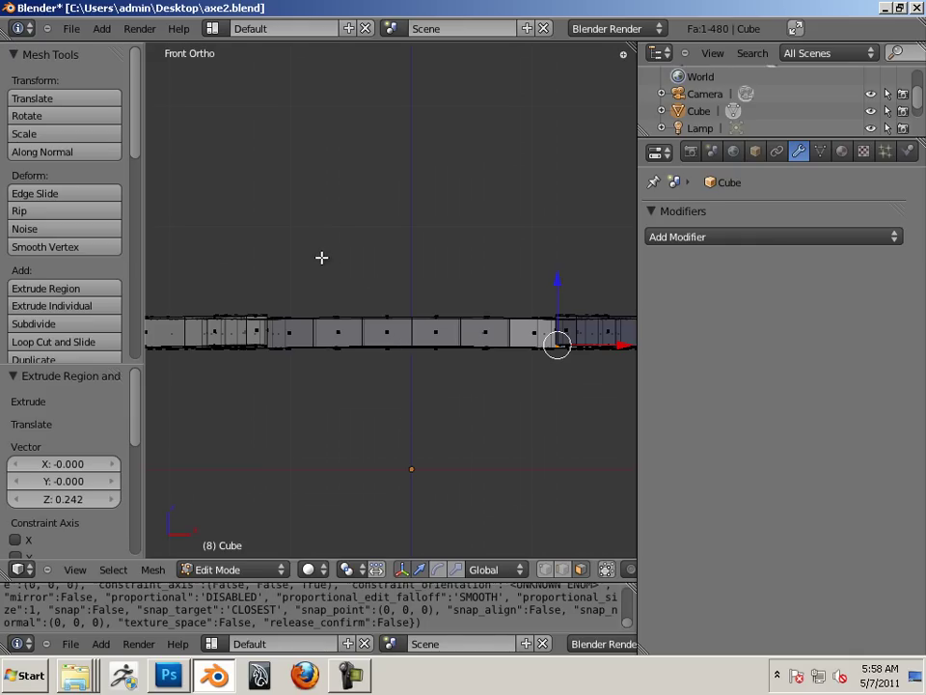
pyautogui.press('b')
pyautogui.moveTo(325, 265); pyautogui.dragTo(502, 400)
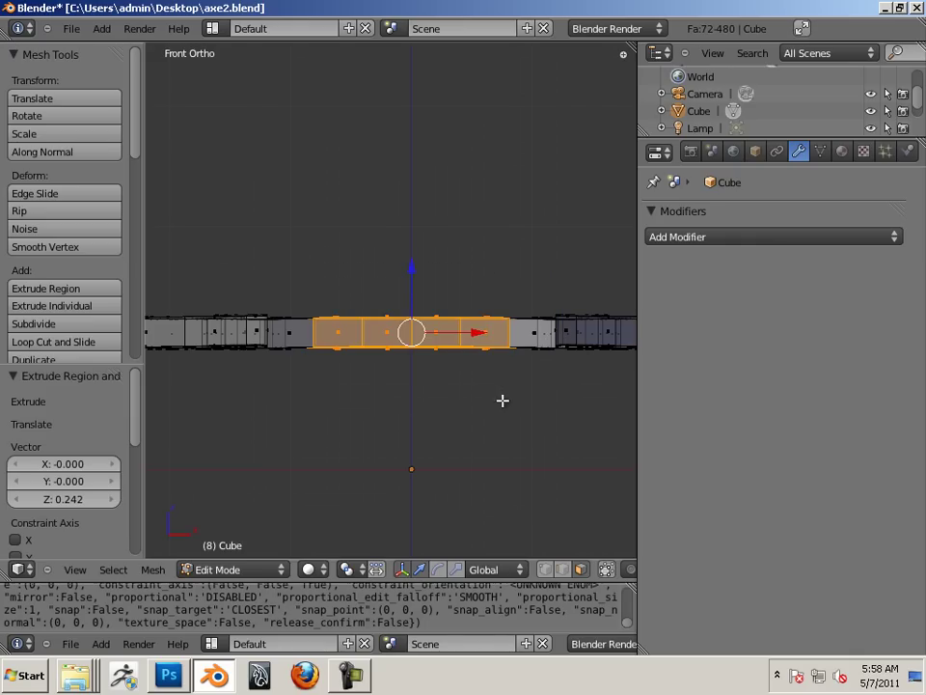
pyautogui.moveTo(434, 252)
pyautogui.mouseDown(button='middle')
pyautogui.moveTo(427, 335)
pyautogui.moveTo(430, 250)
pyautogui.mouseUp(button='middle')
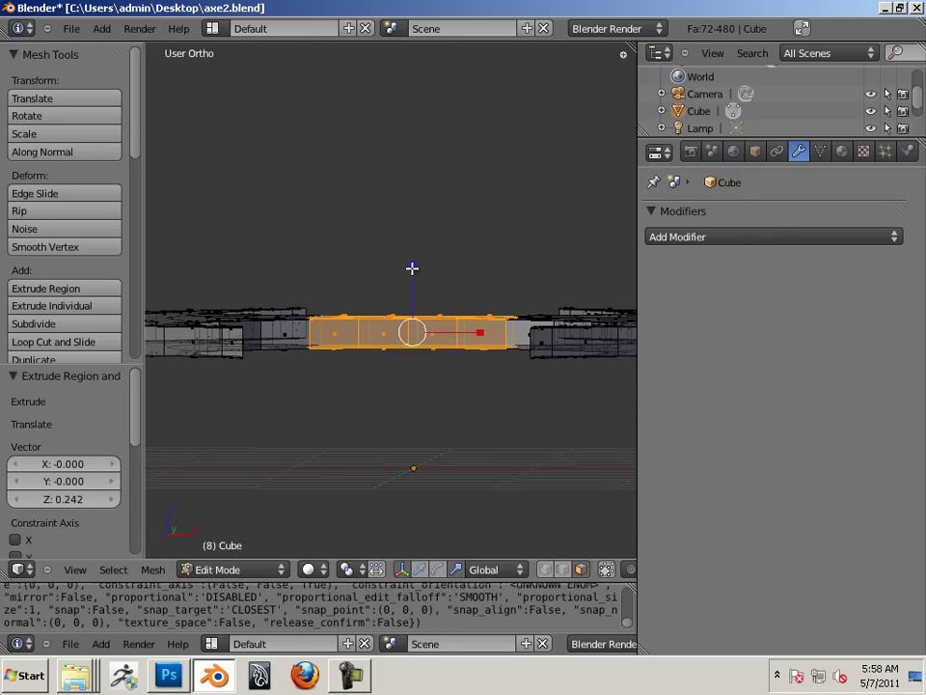
pyautogui.press('s')
pyautogui.press('z')
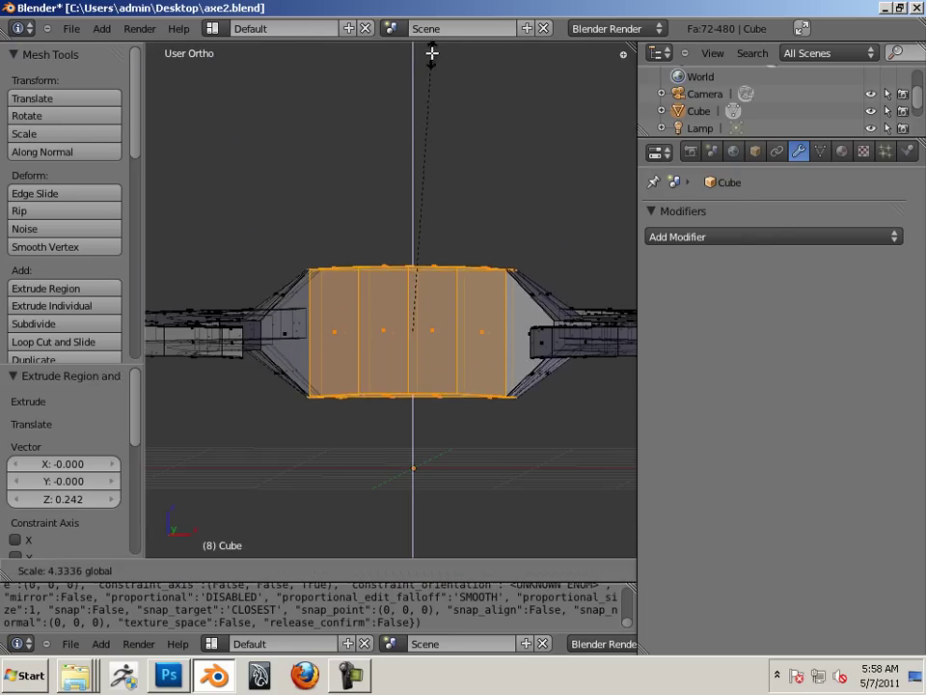
pyautogui.click(416, 31)
# Thicken the selected central section further by scaling it 1.184 along Z
pyautogui.moveTo(439, 105); pyautogui.dragTo(390, 220, button='middle')
pyautogui.press('s')
pyautogui.press('z')
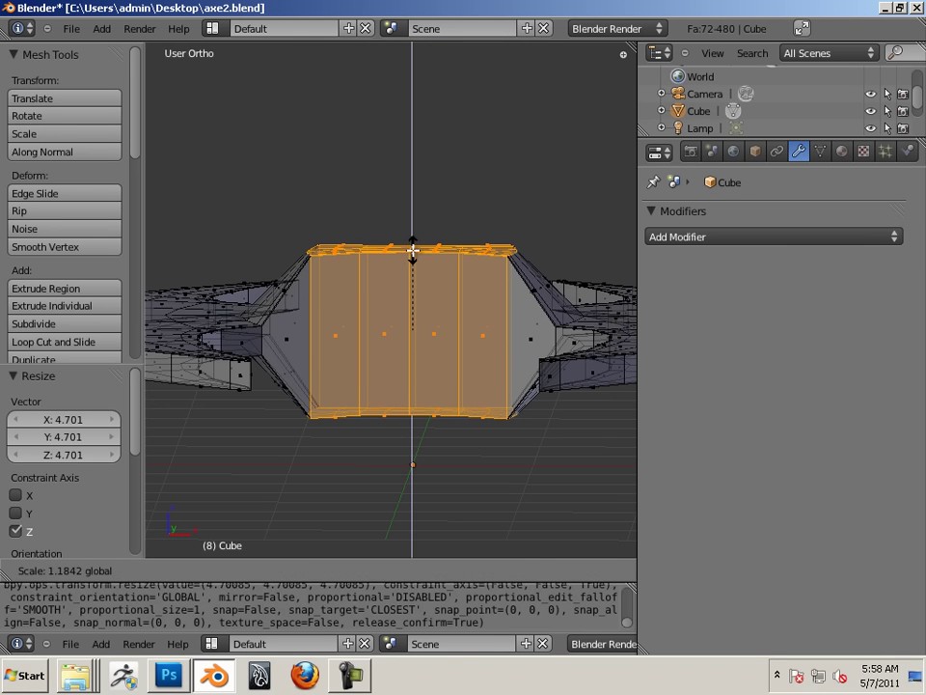
pyautogui.click(412, 250)
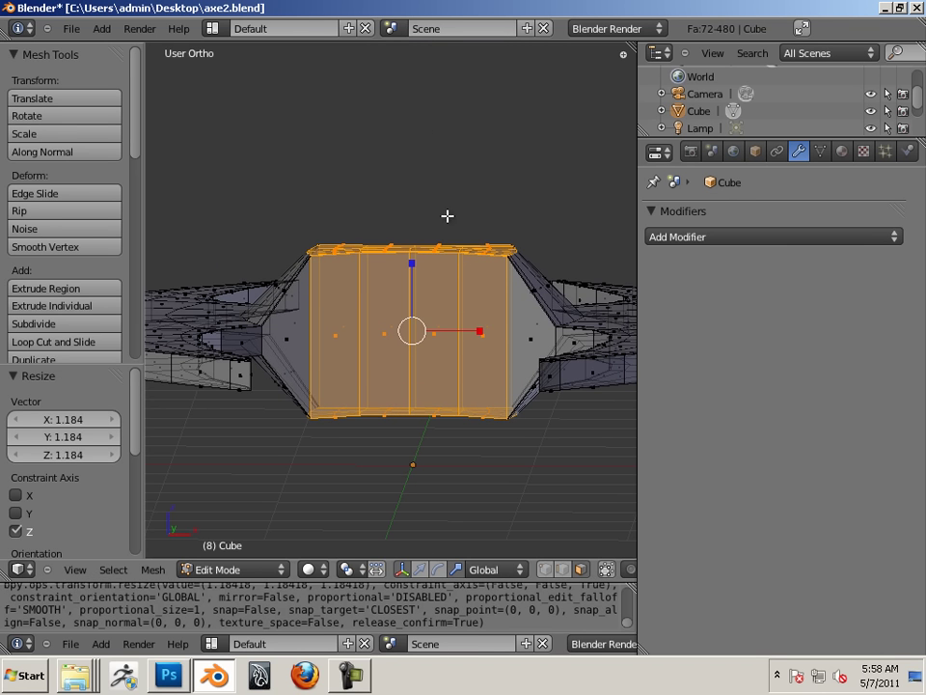
# Try to scale the central section along Z by another 2.371, and undo it
pyautogui.moveTo(371, 206); pyautogui.dragTo(662, 260, button='middle')
pyautogui.press('s')
pyautogui.press('z')
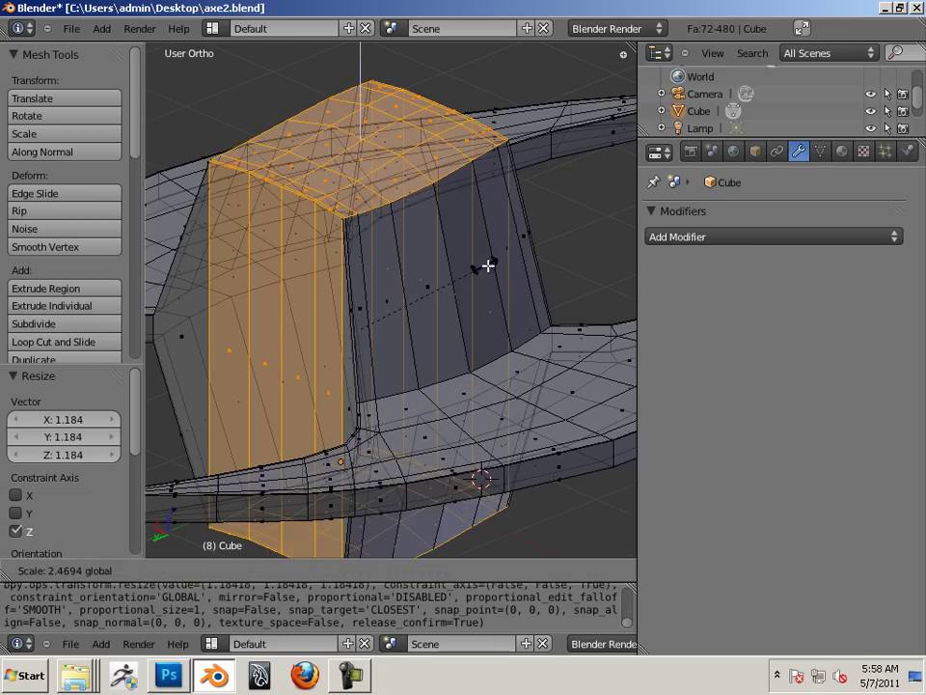
pyautogui.click(482, 274)
pyautogui.hotkey('ctrl', 'z')
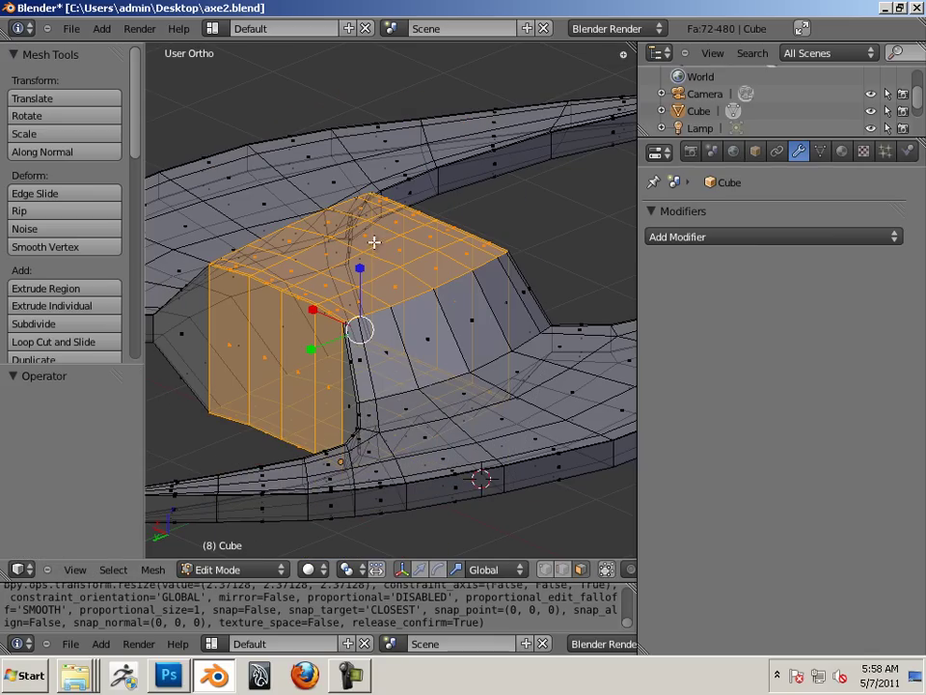
# Try to scale a single thin face on the central section's upper edge along X by 2.073
pyautogui.rightClick(512, 233)
pyautogui.moveTo(570, 246); pyautogui.dragTo(275, 238, button='middle')
pyautogui.scroll(1, 275, 237)
pyautogui.press('s')
pyautogui.press('x')
pyautogui.click(378, 247)
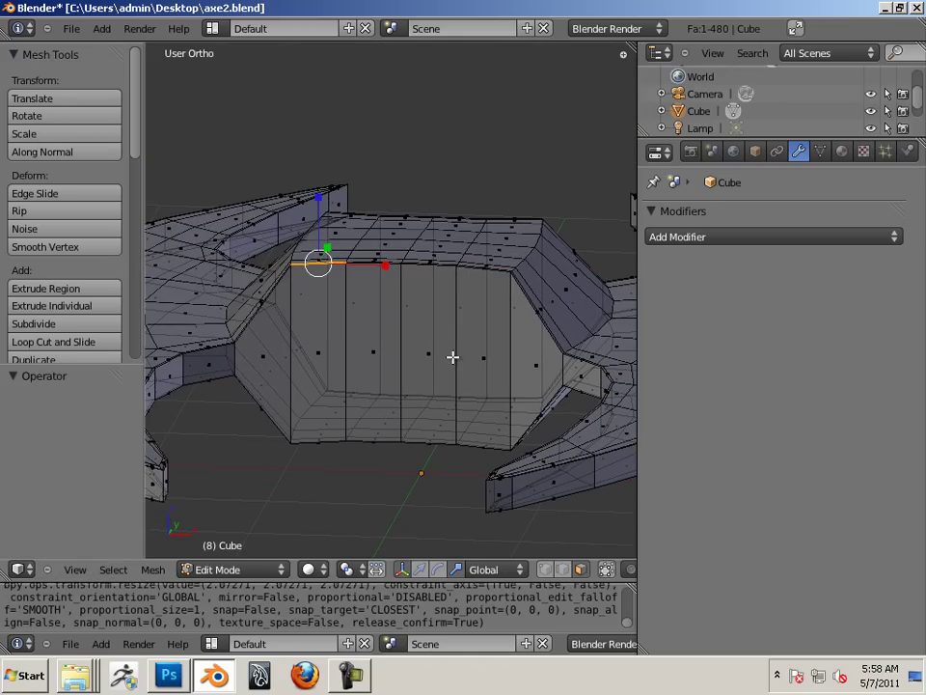
# Add the four large faces on the central section's near end to the current thin-face selection
pyautogui.moveTo(377, 460); pyautogui.dragTo(398, 501, button='middle')
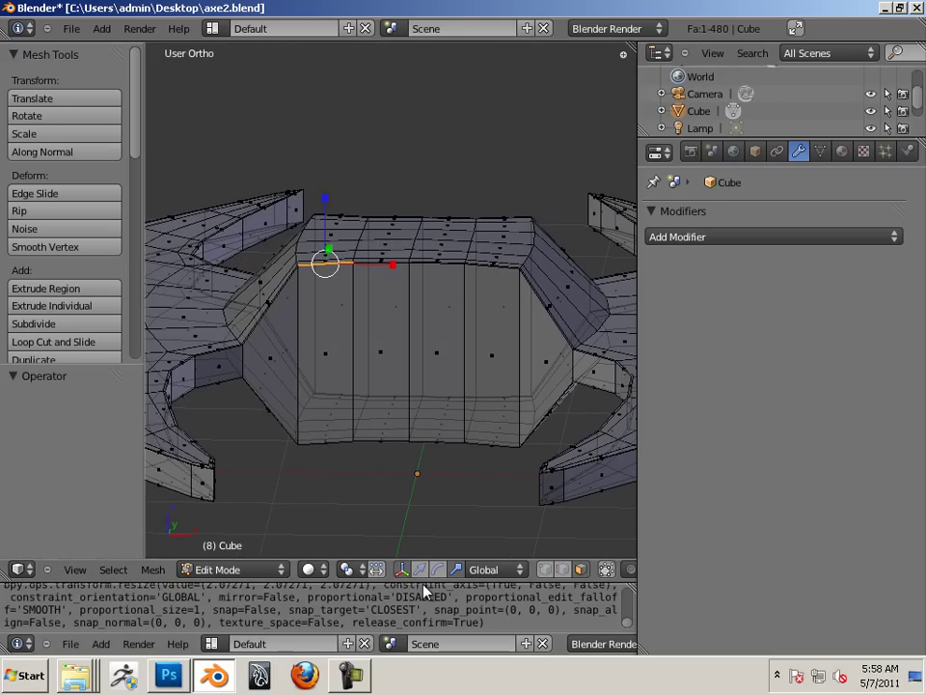
pyautogui.keyDown('shift'); pyautogui.rightClick(494, 357); pyautogui.keyUp('shift')
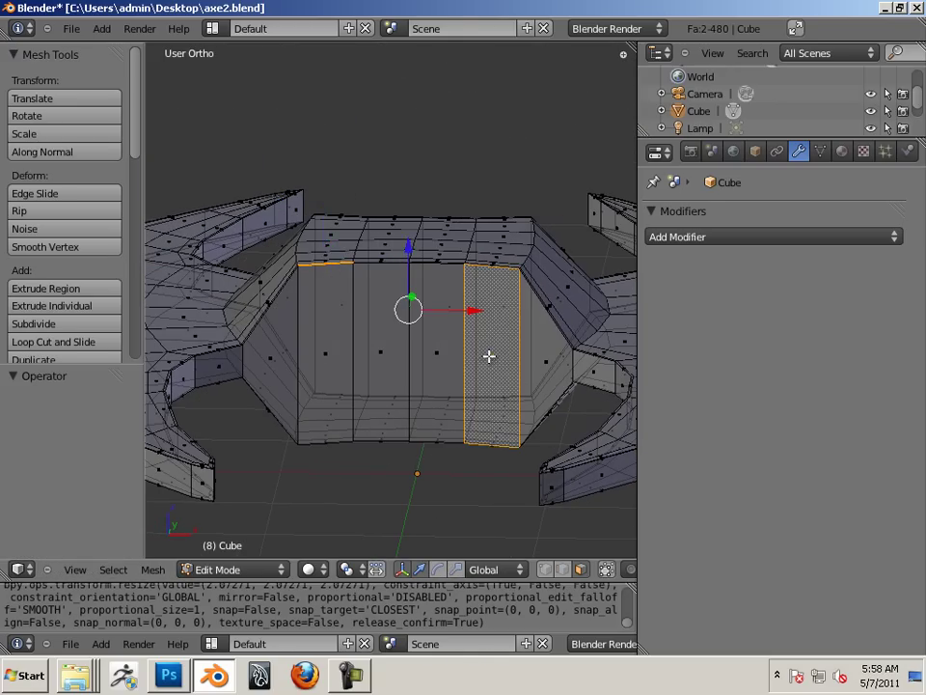
pyautogui.keyDown('shift'); pyautogui.rightClick(436, 351); pyautogui.keyUp('shift')
pyautogui.keyDown('shift'); pyautogui.rightClick(381, 353); pyautogui.keyUp('shift')
pyautogui.keyDown('shift'); pyautogui.rightClick(320, 351); pyautogui.keyUp('shift')
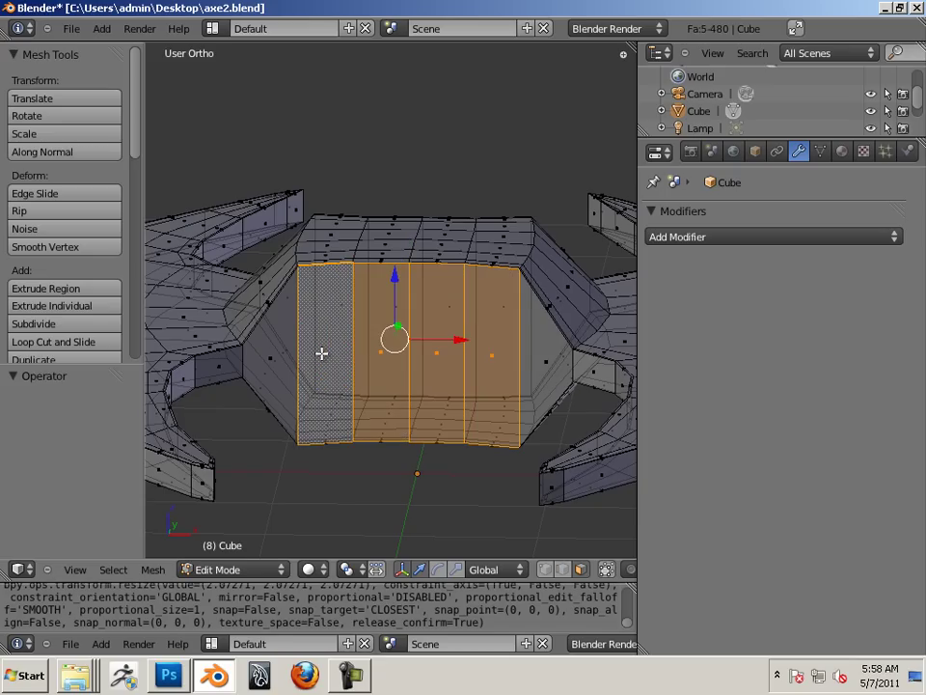
pyautogui.moveTo(314, 378); pyautogui.dragTo(358, 369, button='middle')
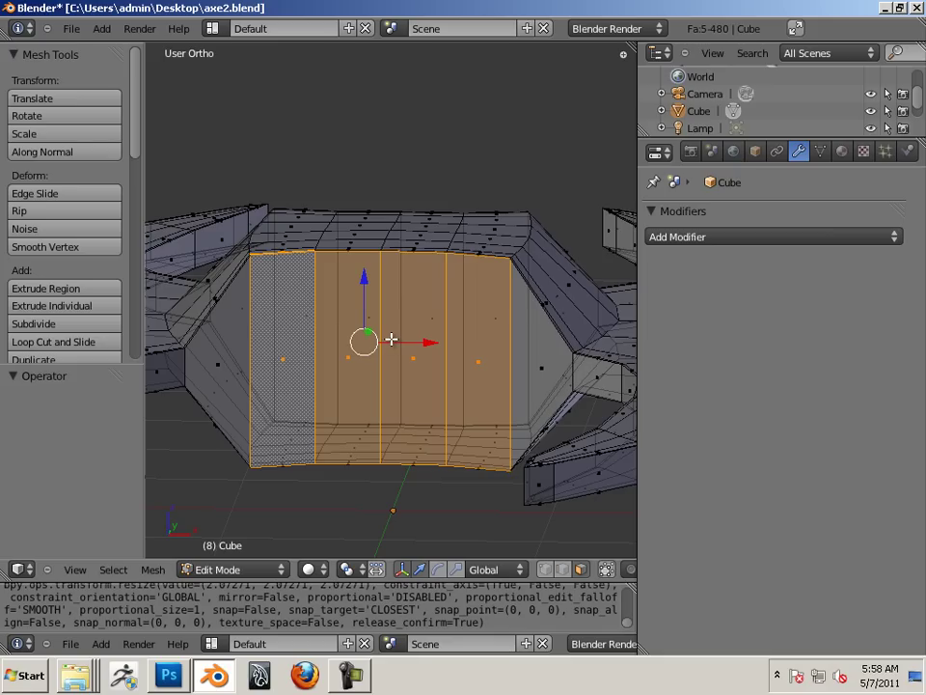
# Try to inset the near-end faces by extruding them about 0.03 and scaling them 0.711 along Z and 0.806 along X
pyautogui.press('e')
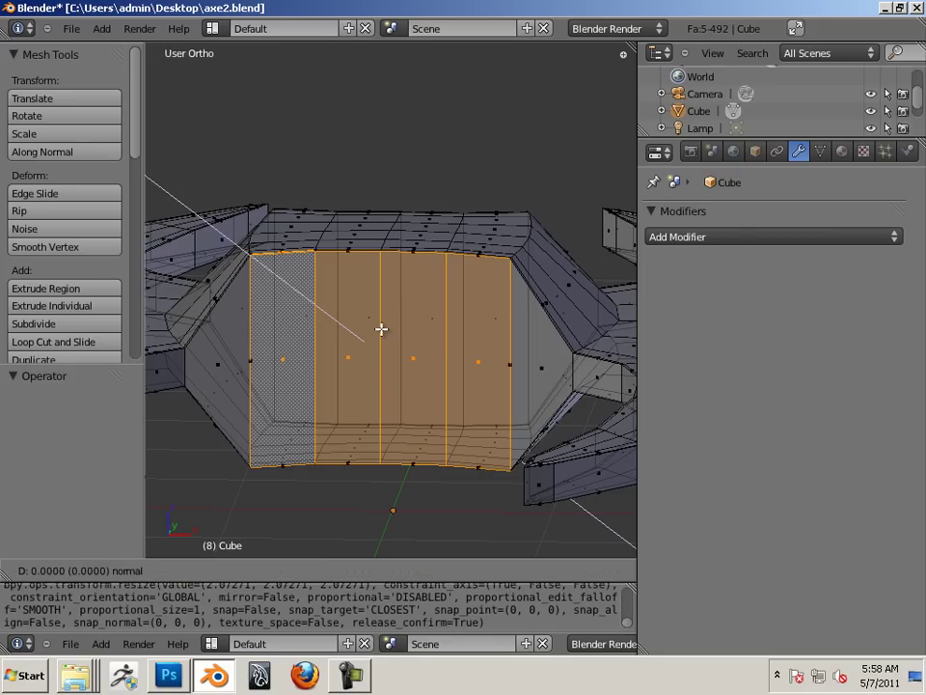
pyautogui.click(381, 329)
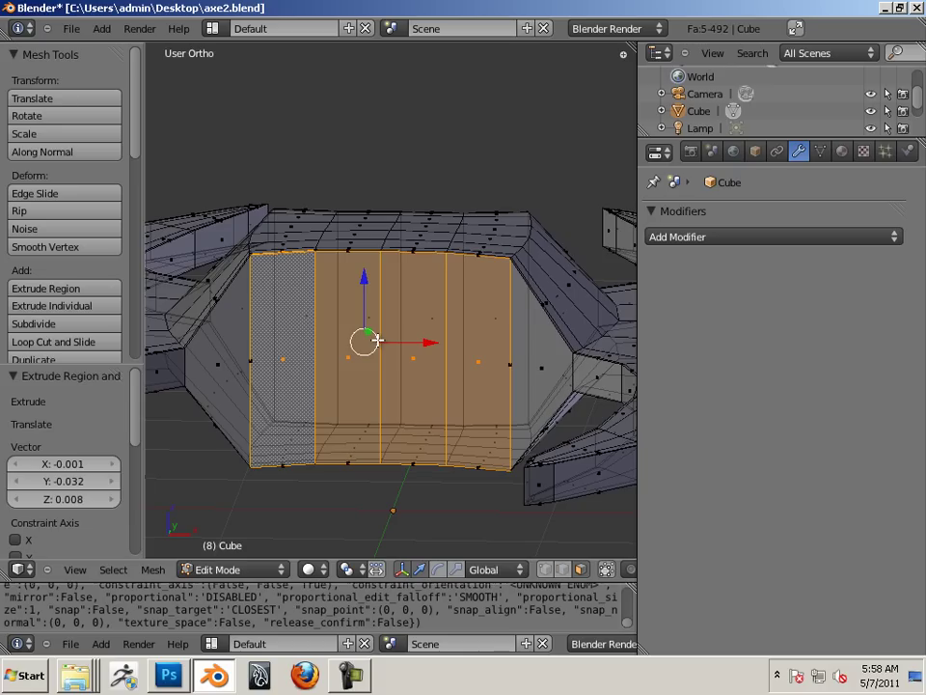
pyautogui.press('s')
pyautogui.press('z')
pyautogui.click(362, 291)
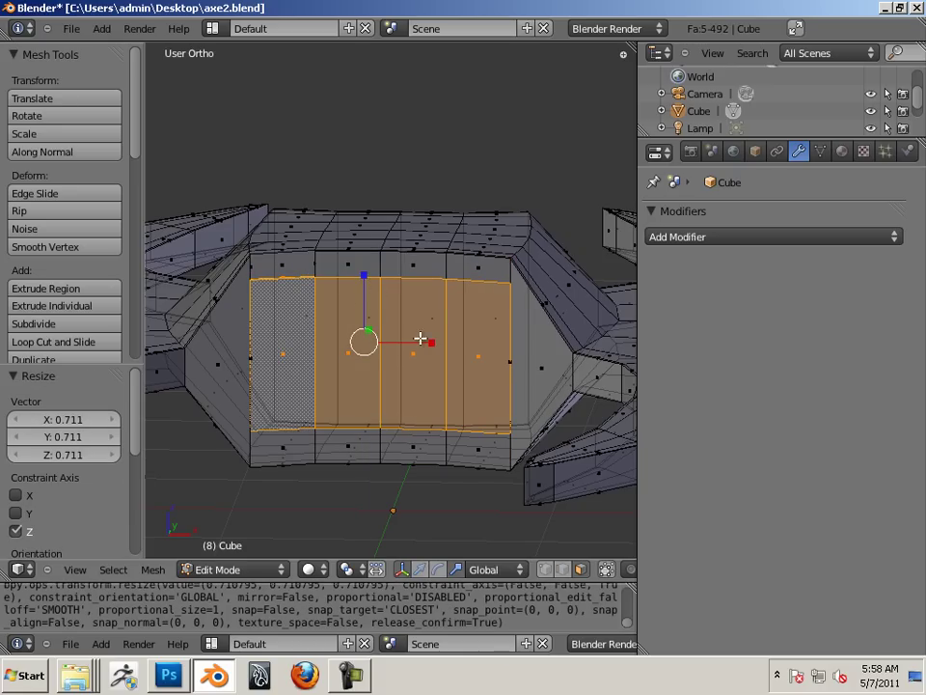
pyautogui.press('s')
pyautogui.press('x')
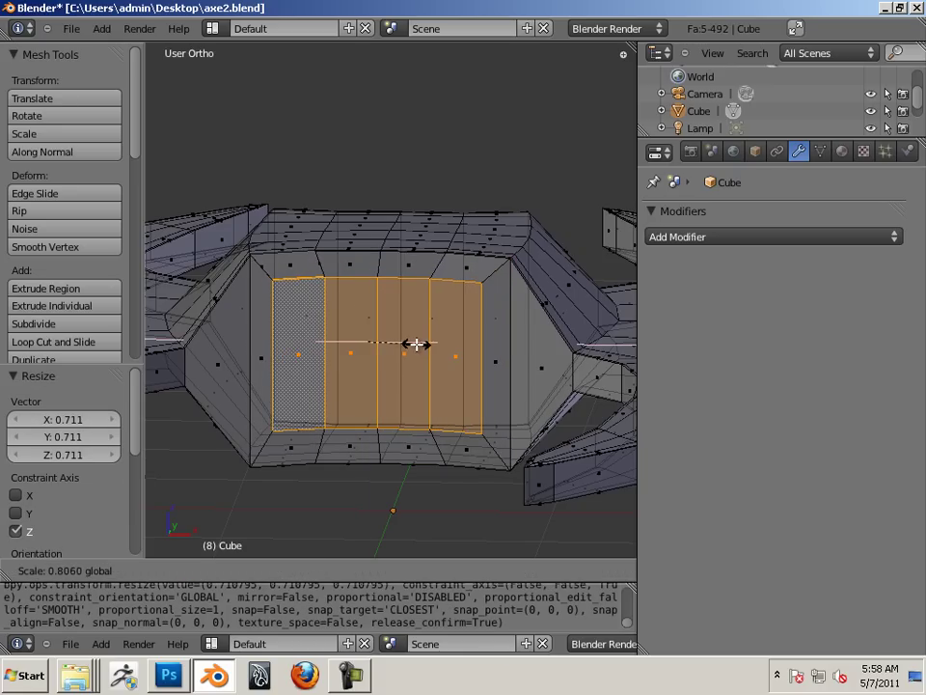
pyautogui.click(355, 335)
# Select the four large faces on the opposite end of the central section, with the transform manipulator shown
pyautogui.rightClick(307, 200)
pyautogui.moveTo(215, 203); pyautogui.dragTo(454, 358, button='middle')
pyautogui.rightClick(480, 378)
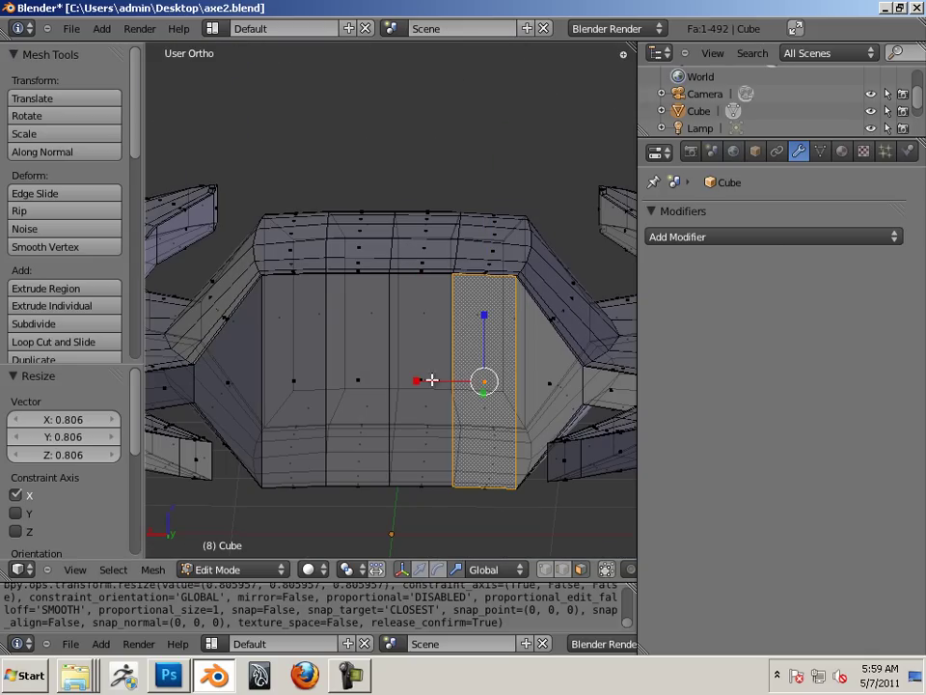
pyautogui.keyDown('shift'); pyautogui.rightClick(306, 375); pyautogui.keyUp('shift')
pyautogui.keyDown('shift'); pyautogui.click(360, 375); pyautogui.keyUp('shift')
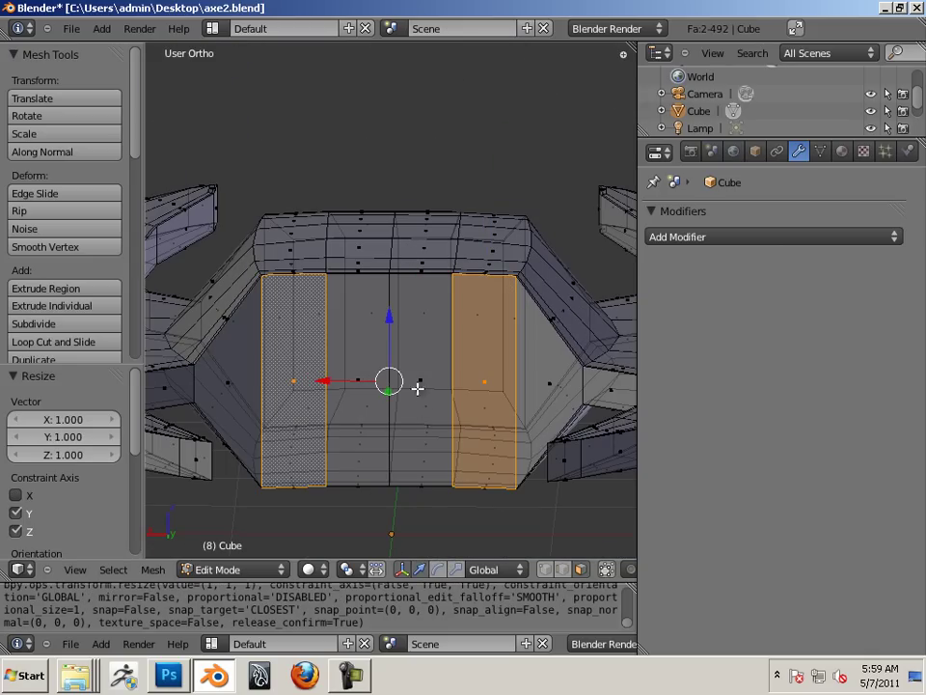
pyautogui.rightClick(420, 382)
pyautogui.click(402, 570)
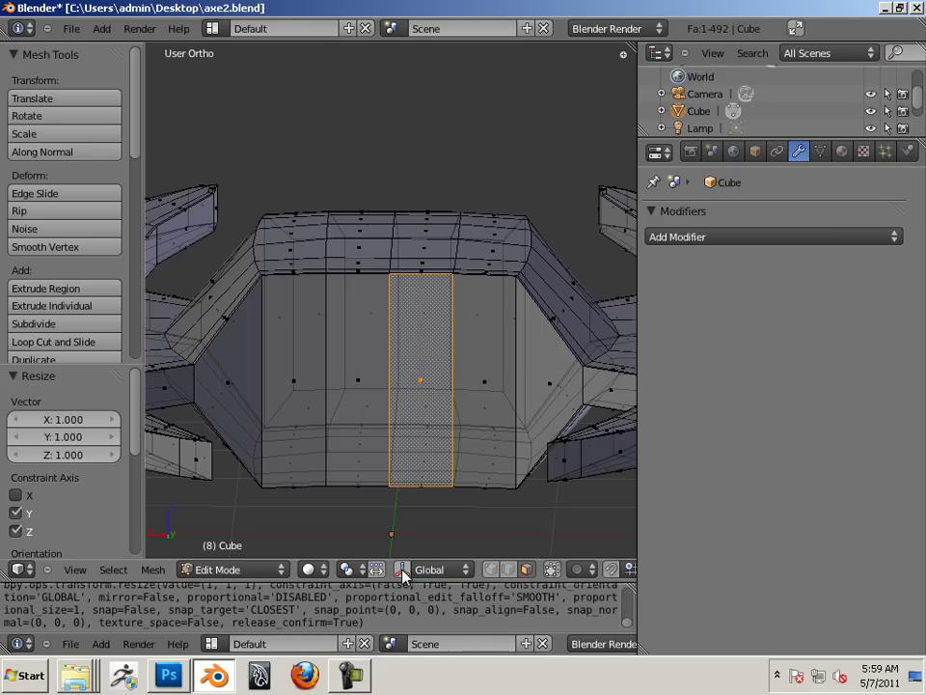
pyautogui.keyDown('shift'); pyautogui.rightClick(347, 378); pyautogui.keyUp('shift')
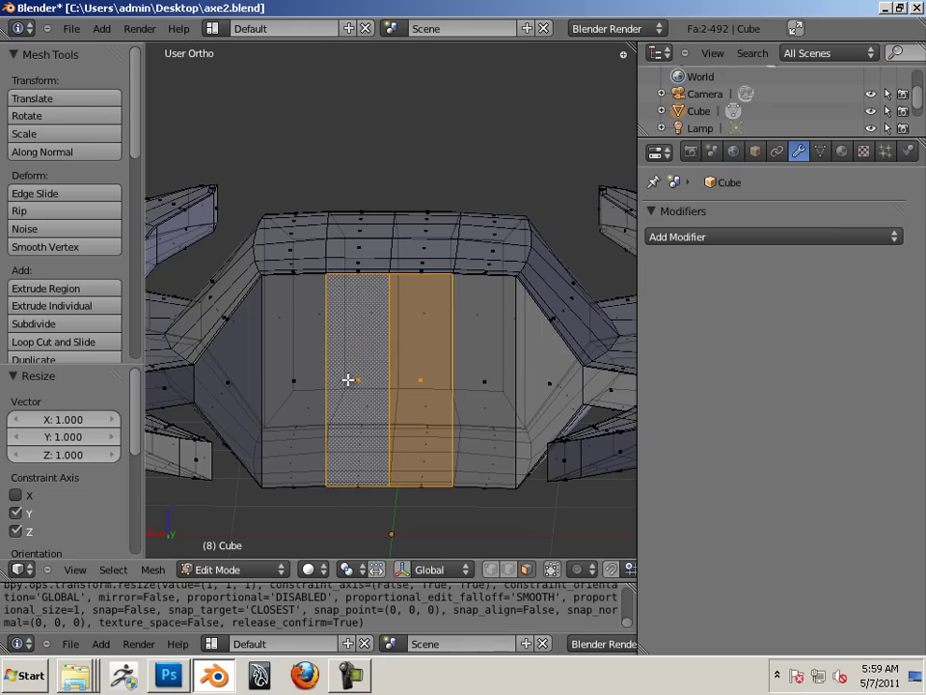
pyautogui.keyDown('shift'); pyautogui.rightClick(300, 378); pyautogui.keyUp('shift')
pyautogui.keyDown('shift'); pyautogui.rightClick(466, 375); pyautogui.keyUp('shift')
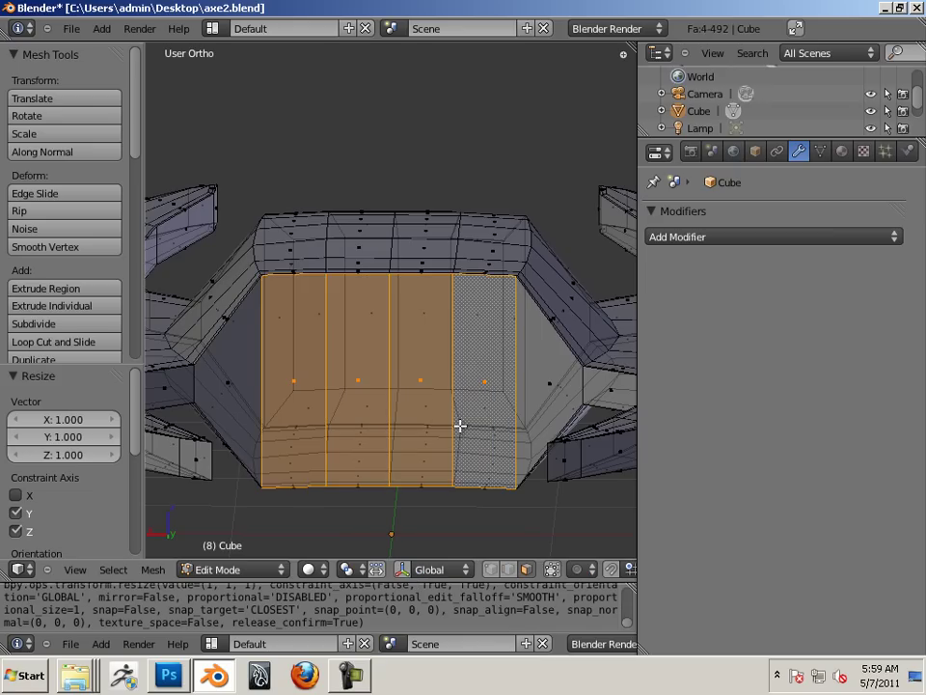
pyautogui.click(403, 570)
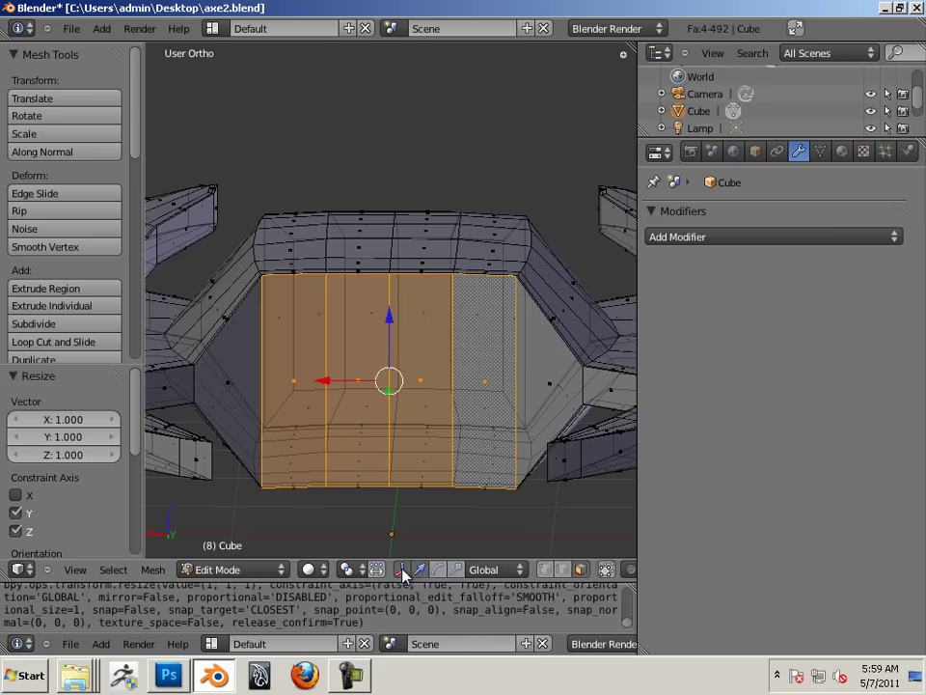
# Try to inset the opposite-end faces by extruding them about 0.08 and scaling them 0.718 along Z and 0.760 along X
pyautogui.press('e')
pyautogui.click(416, 409)
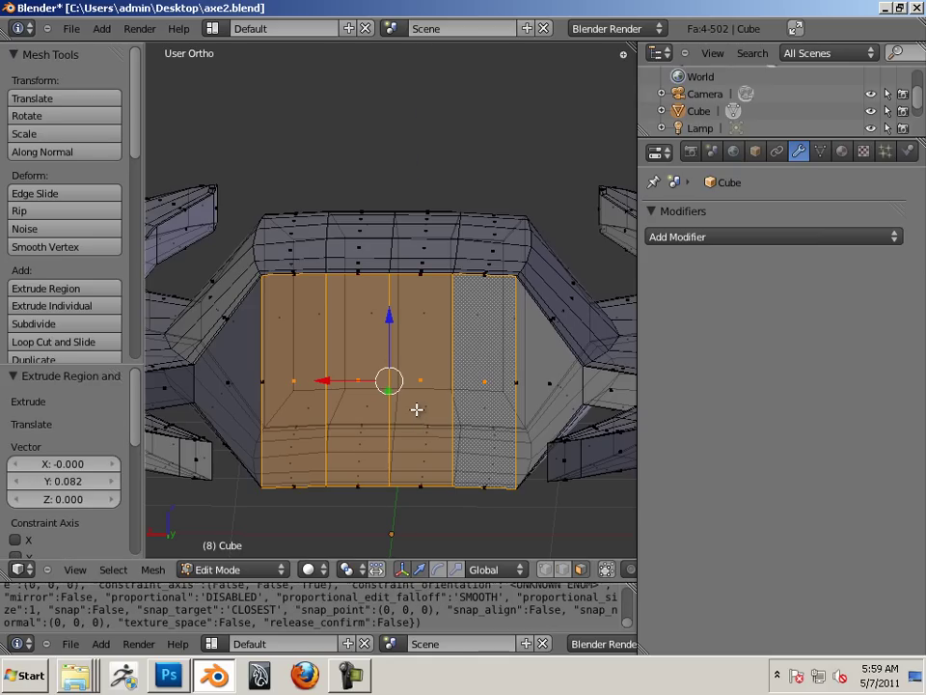
pyautogui.click(455, 569)
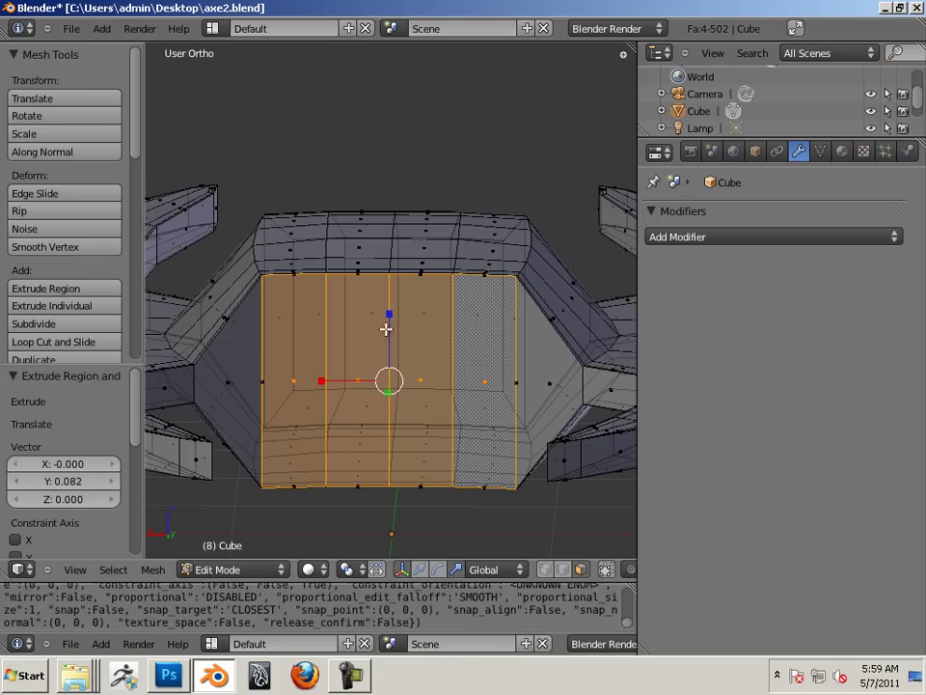
pyautogui.press('s')
pyautogui.press('z')
pyautogui.click(354, 376)
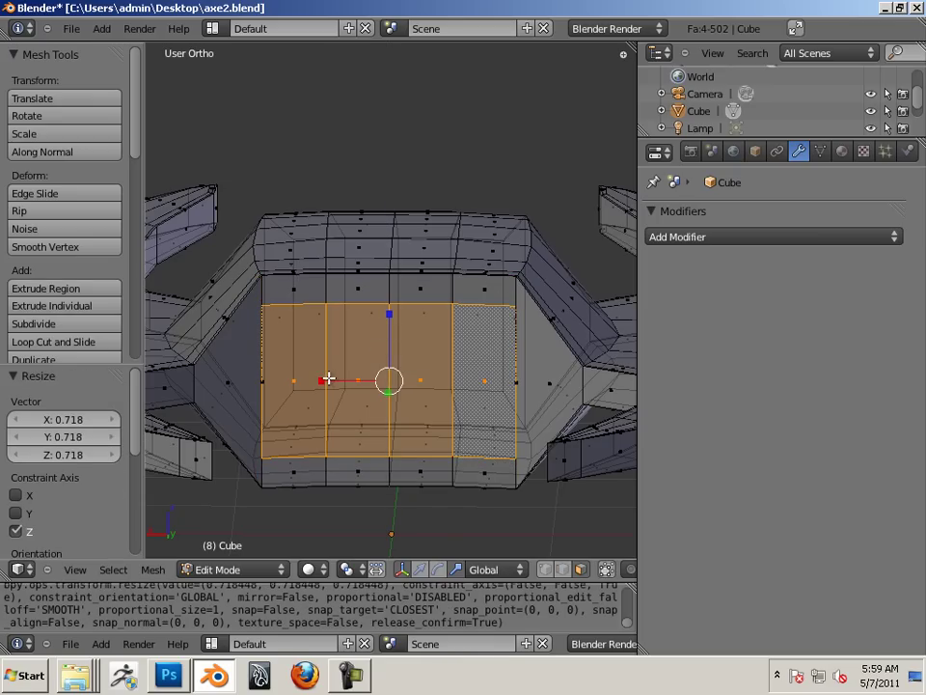
pyautogui.moveTo(329, 378); pyautogui.dragTo(343, 378)
# Examine the inset corner and the thin faces along the upper edge of the central section's first end
pyautogui.moveTo(473, 358); pyautogui.dragTo(214, 345, button='middle')
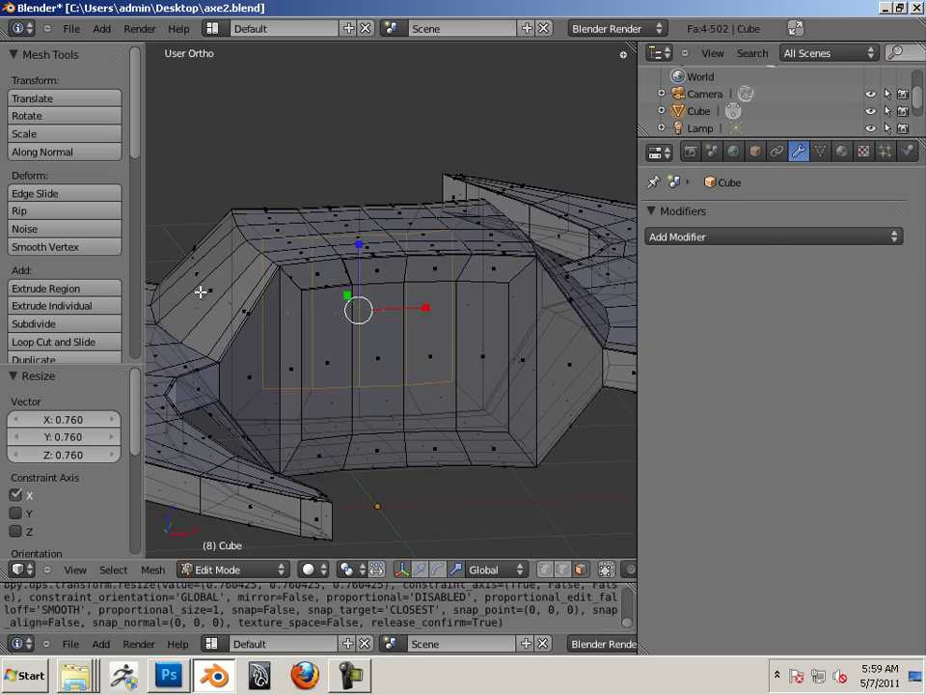
pyautogui.moveTo(200, 291); pyautogui.dragTo(96, 336, button='middle')
pyautogui.rightClick(97, 340)
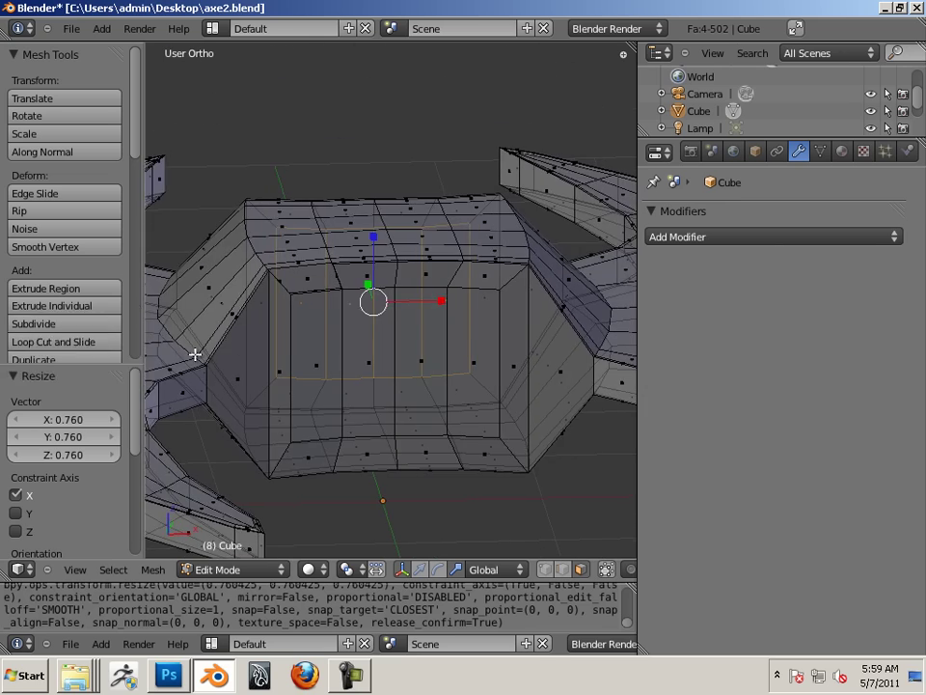
pyautogui.scroll(2, 259, 370)
pyautogui.keyDown('shift'); pyautogui.moveTo(273, 363); pyautogui.dragTo(351, 390, button='middle'); pyautogui.keyUp('shift')
pyautogui.moveTo(351, 391)
pyautogui.mouseDown(button='middle')
pyautogui.moveTo(345, 366)
pyautogui.moveTo(376, 366)
pyautogui.moveTo(378, 389)
pyautogui.moveTo(368, 391)
pyautogui.moveTo(440, 394)
pyautogui.moveTo(271, 366)
pyautogui.moveTo(344, 364)
pyautogui.moveTo(235, 366)
pyautogui.moveTo(422, 377)
pyautogui.moveTo(362, 391)
pyautogui.mouseUp(button='middle')
pyautogui.keyDown('ctrl'); pyautogui.moveTo(362, 391); pyautogui.dragTo(450, 384, button='middle'); pyautogui.keyUp('ctrl')
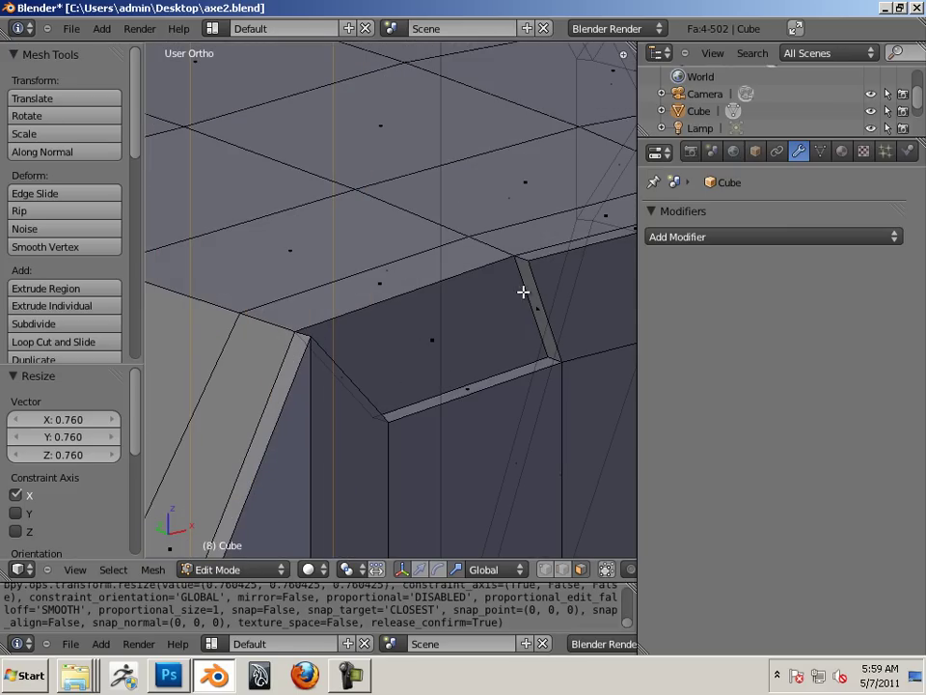
pyautogui.scroll(-5, 514, 300)
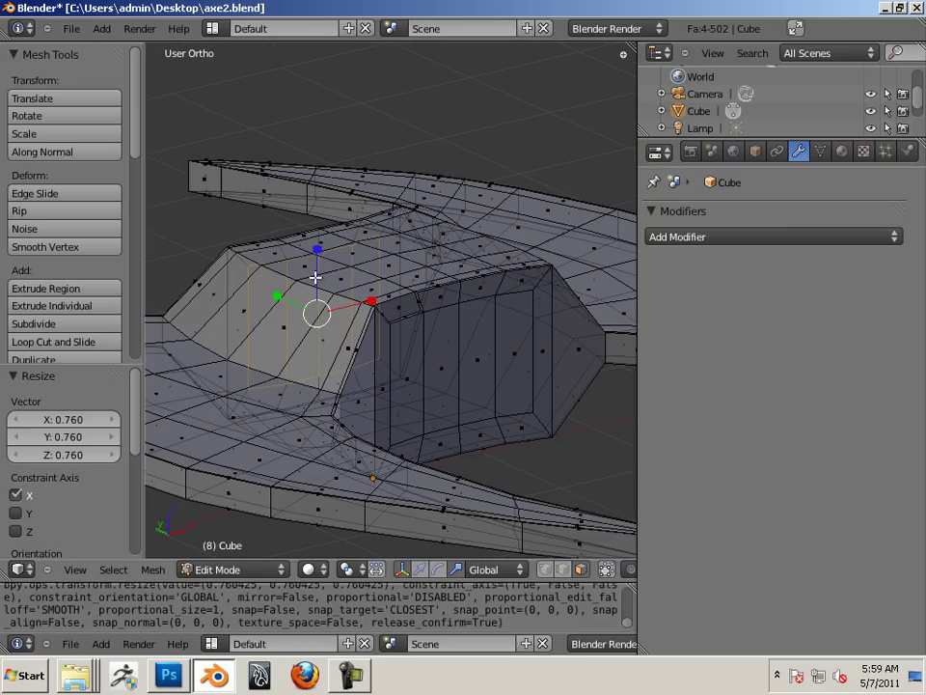
# Undo the inset extrusions and scaling on both ends of the central section
pyautogui.hotkey('ctrl', 'z')
pyautogui.hotkey('ctrl', 'z')
pyautogui.hotkey('ctrl', 'z')
pyautogui.hotkey('ctrl', 'z')
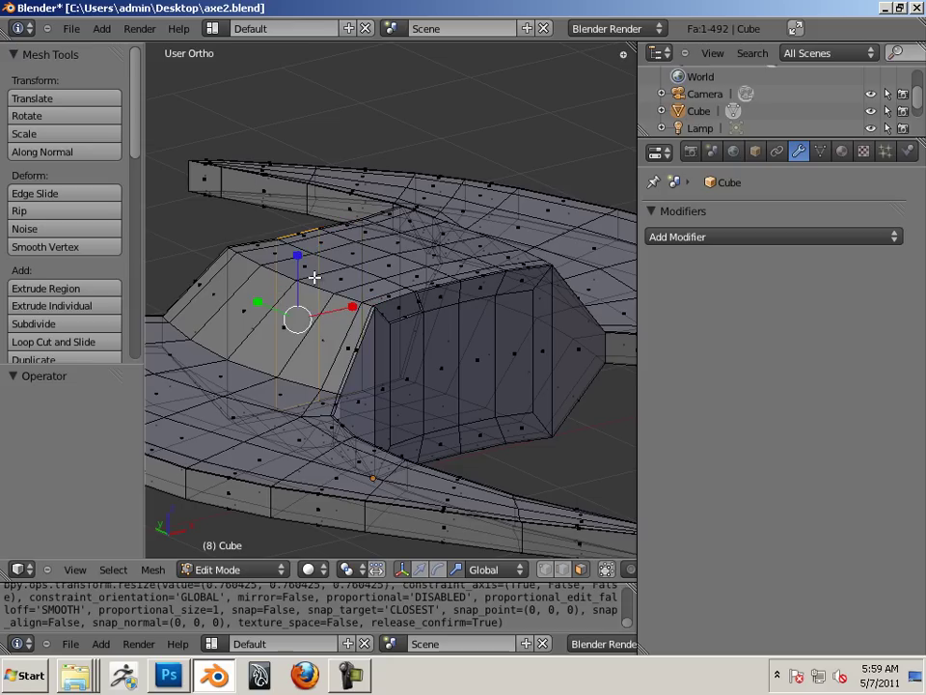
pyautogui.hotkey('ctrl', 'z')
pyautogui.hotkey('ctrl', 'z')
pyautogui.hotkey('ctrl', 'z')
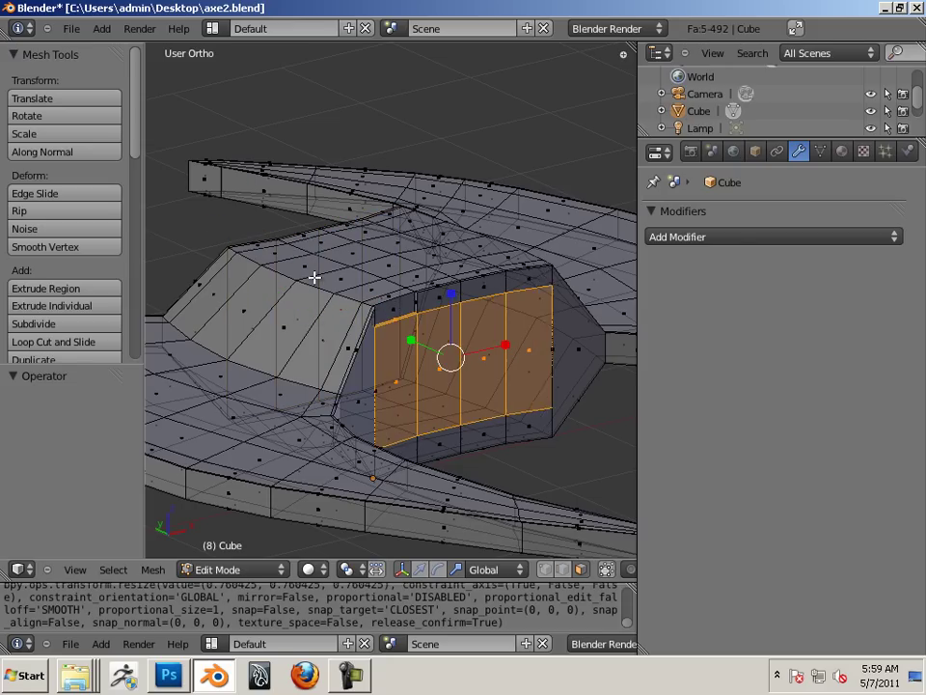
pyautogui.hotkey('ctrl', 'z')
pyautogui.hotkey('ctrl', 'z')
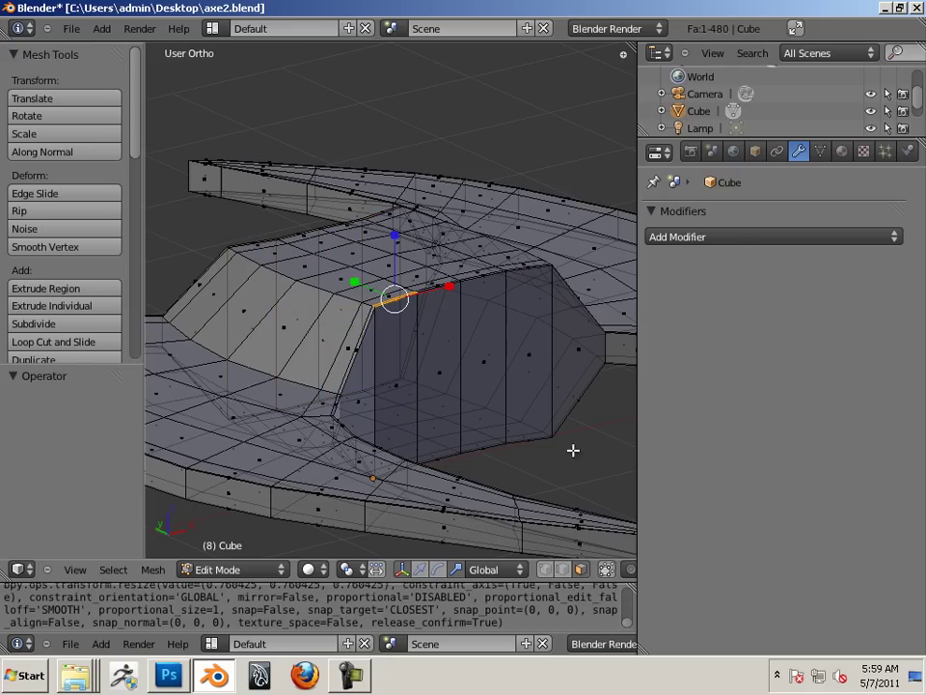
# Select only the four large faces on the central section's near end, leaving out the thin edge face
pyautogui.moveTo(581, 455); pyautogui.dragTo(510, 450, button='middle')
pyautogui.scroll(2, 521, 457)
pyautogui.moveTo(354, 347); pyautogui.dragTo(359, 373, button='middle')
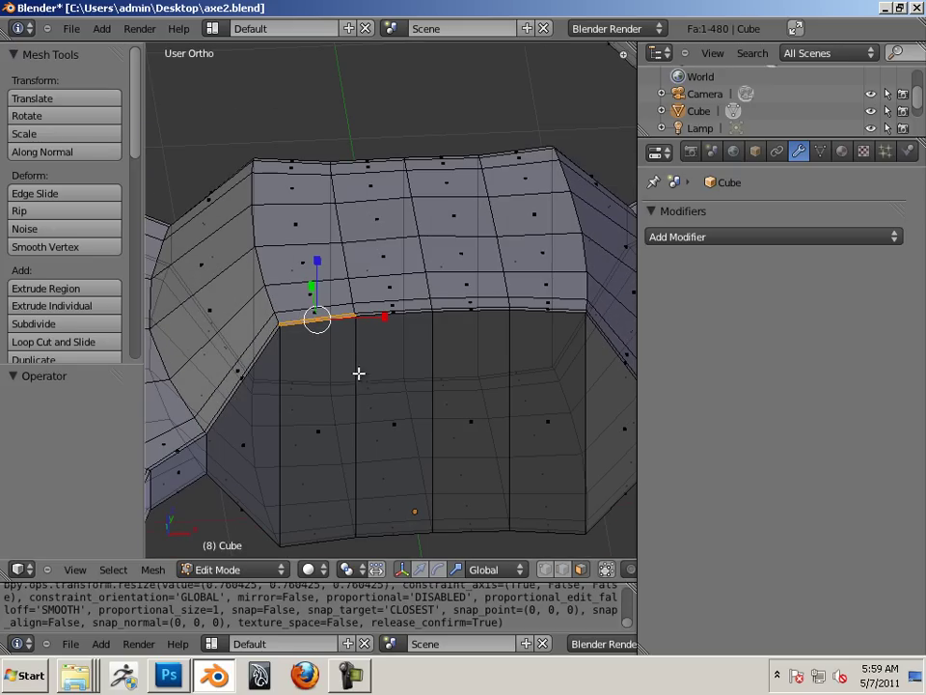
pyautogui.rightClick(322, 420)
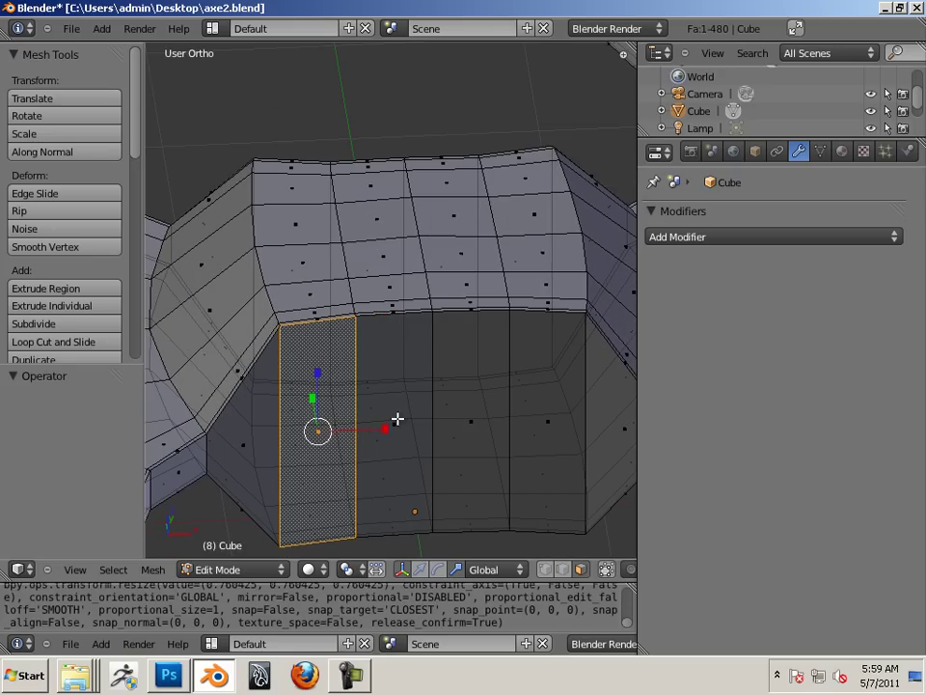
pyautogui.keyDown('shift'); pyautogui.rightClick(397, 419); pyautogui.keyUp('shift')
pyautogui.keyDown('shift'); pyautogui.rightClick(472, 424); pyautogui.keyUp('shift')
pyautogui.keyDown('shift'); pyautogui.rightClick(548, 420); pyautogui.keyUp('shift')
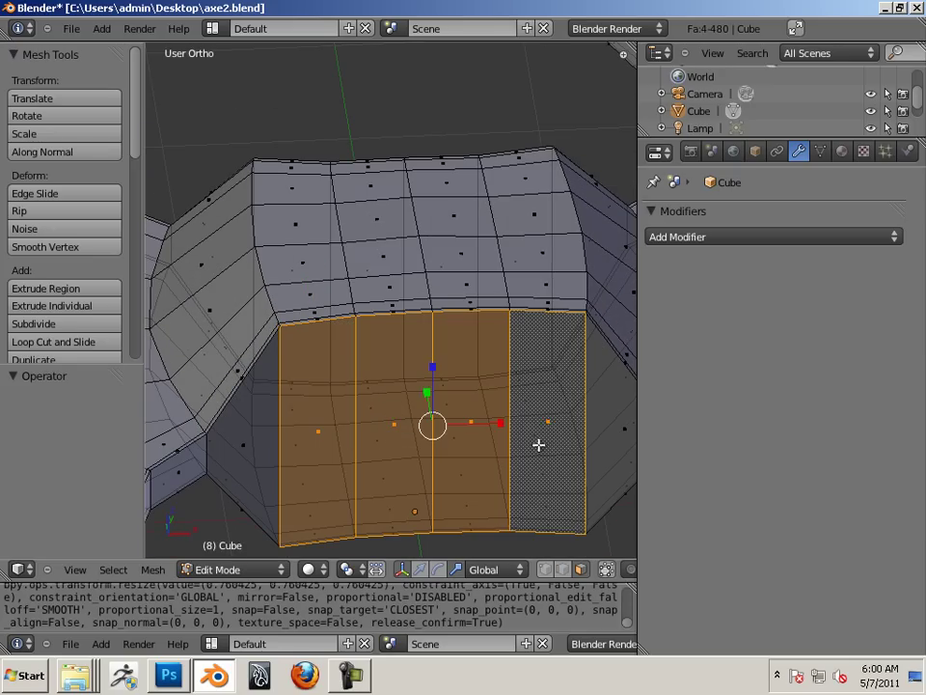
# Try to scale the four selected end faces along X by 0.970, and undo it
pyautogui.press('s')
pyautogui.press('x')
pyautogui.click(449, 403)
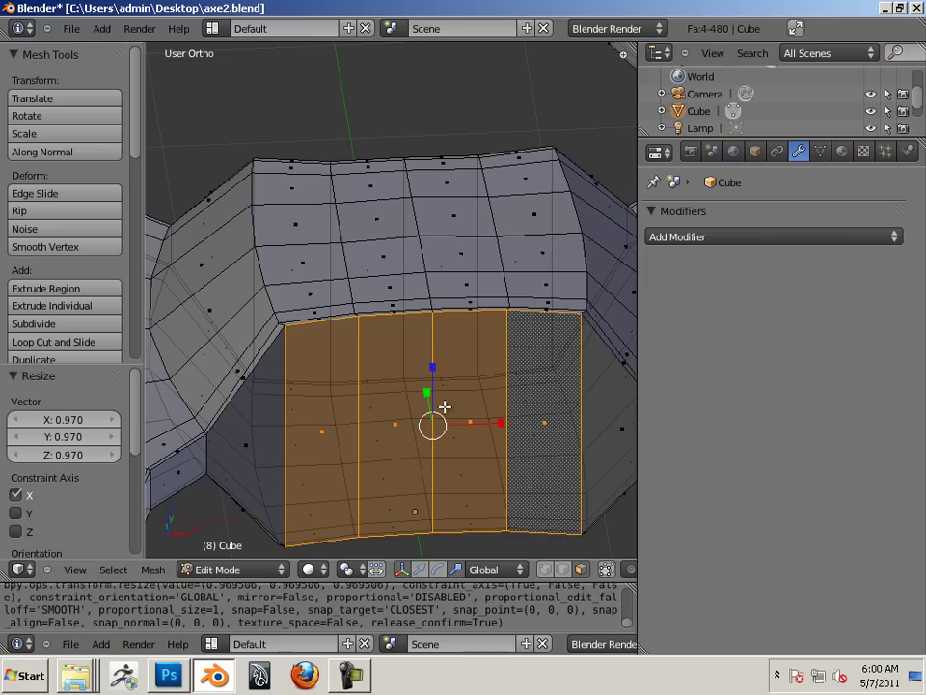
pyautogui.hotkey('ctrl', 'z')
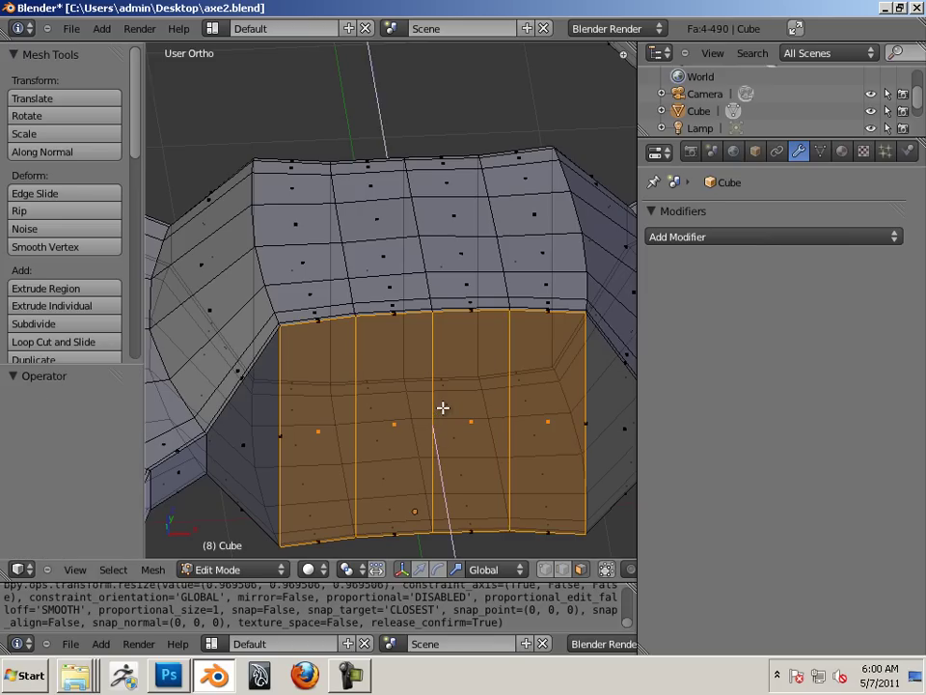
# Extrude the four end faces in place and scale the new faces 0.786 along X and 0.681 along Z
pyautogui.press('e')
pyautogui.rightClick(442, 408)
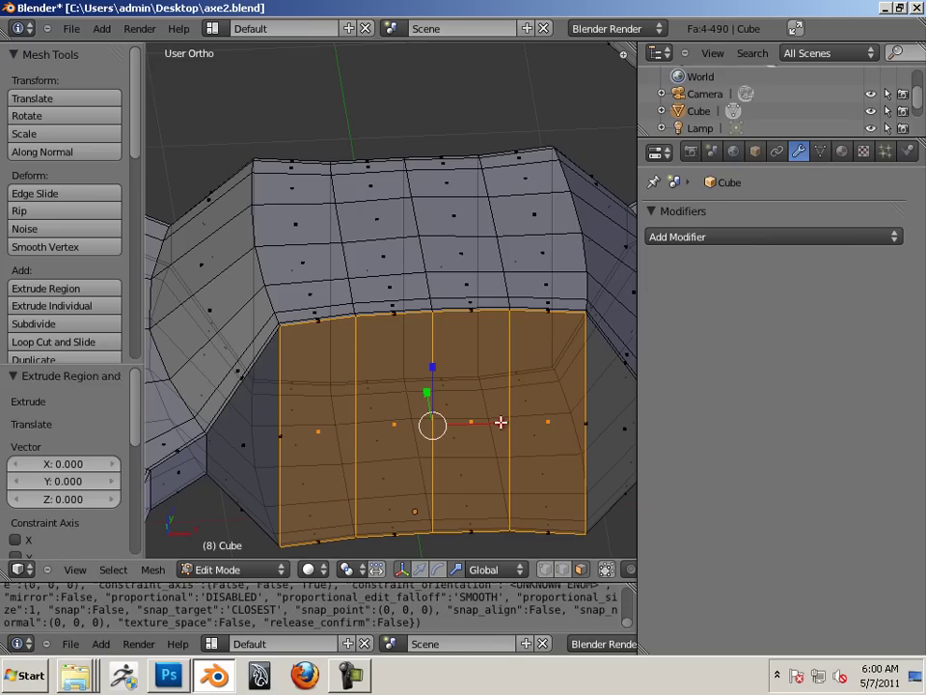
pyautogui.press('s')
pyautogui.press('x')
pyautogui.click(484, 422)
pyautogui.press('s')
pyautogui.press('z')
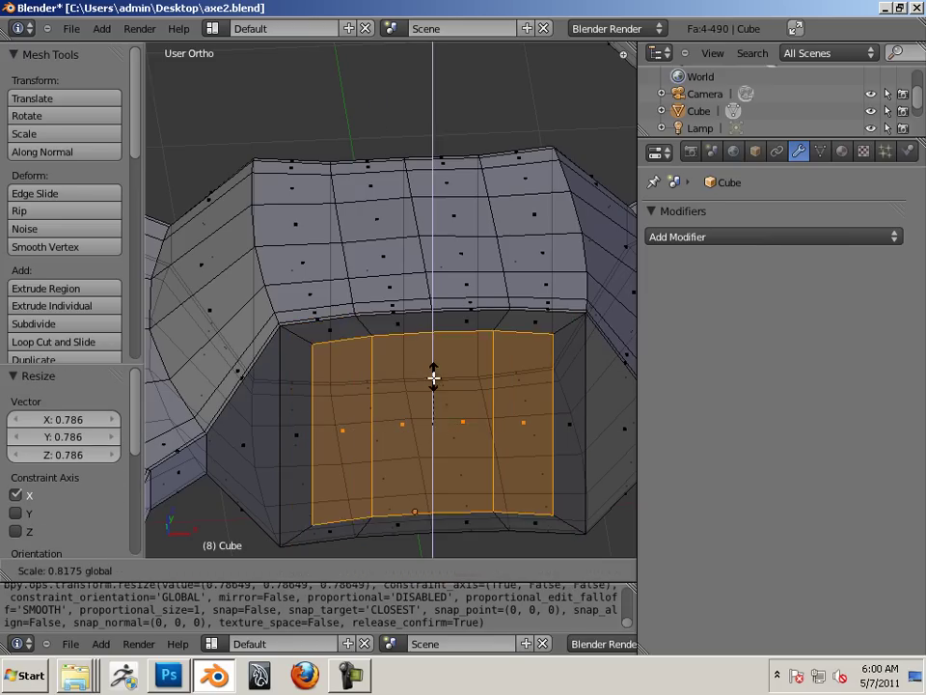
pyautogui.click(434, 384)
# Select the four large faces on the central section's opposite end and limit selection to visible geometry
pyautogui.moveTo(310, 387); pyautogui.dragTo(459, 363, button='middle')
pyautogui.scroll(3, 459, 364)
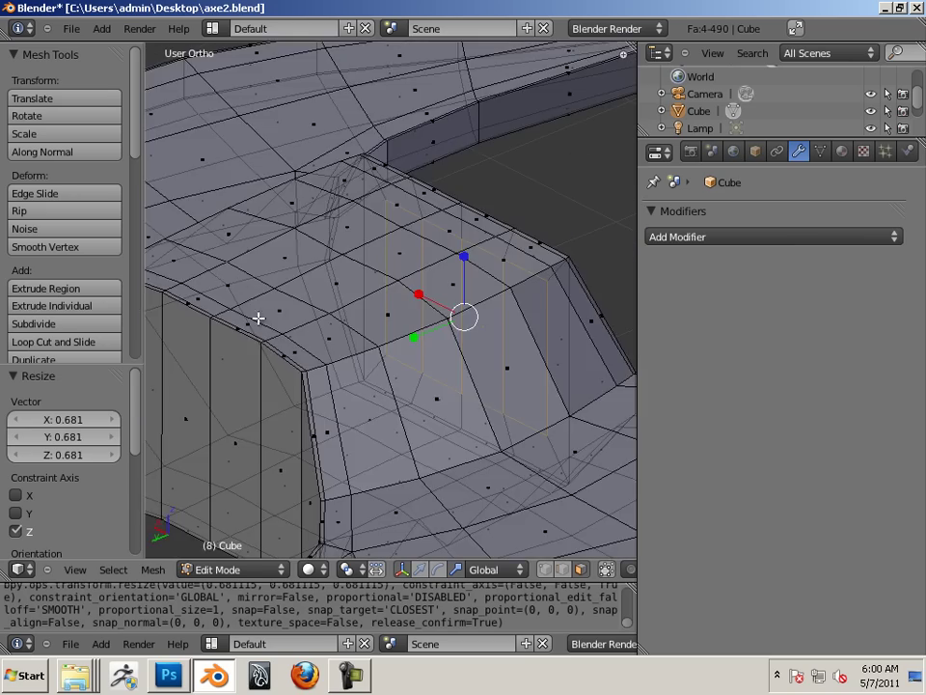
pyautogui.moveTo(277, 346); pyautogui.dragTo(304, 292, button='middle')
pyautogui.scroll(-2, 353, 351)
pyautogui.moveTo(377, 373); pyautogui.dragTo(388, 337, button='middle')
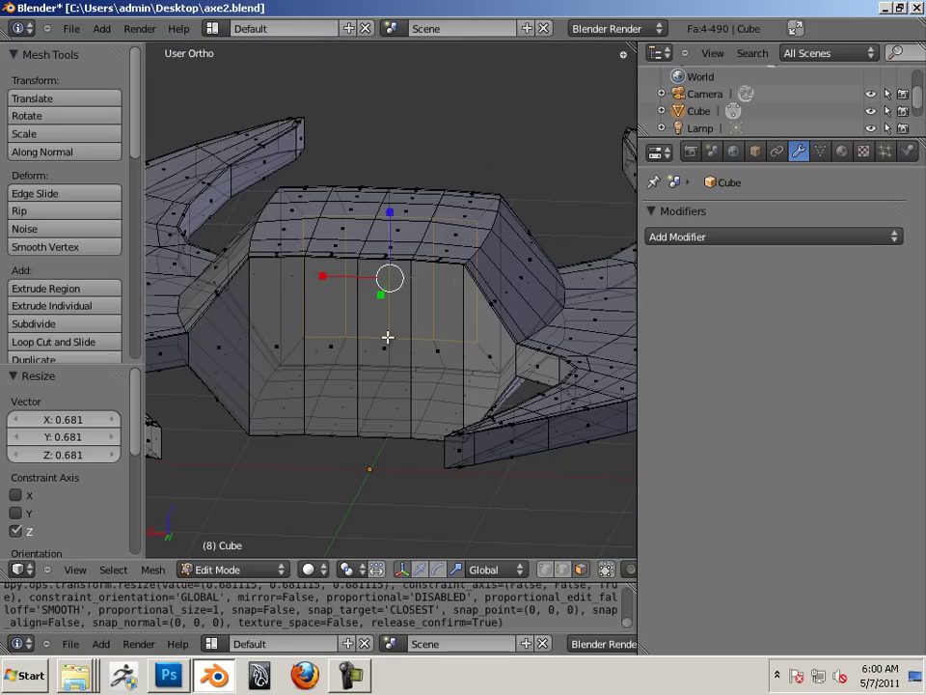
pyautogui.rightClick(435, 349)
pyautogui.keyDown('shift'); pyautogui.rightClick(278, 349); pyautogui.keyUp('shift')
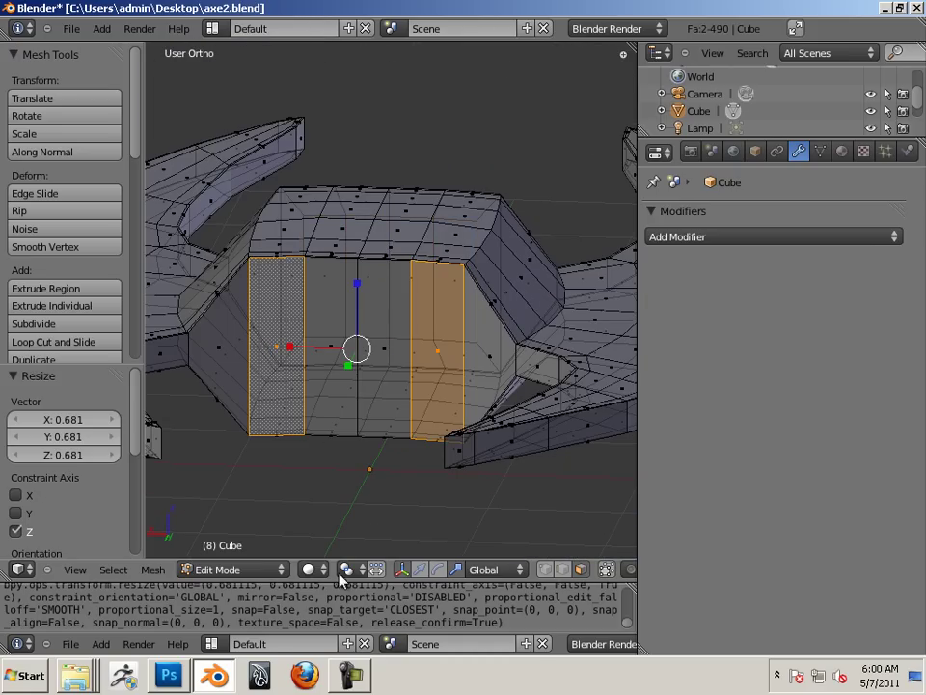
pyautogui.click(408, 570)
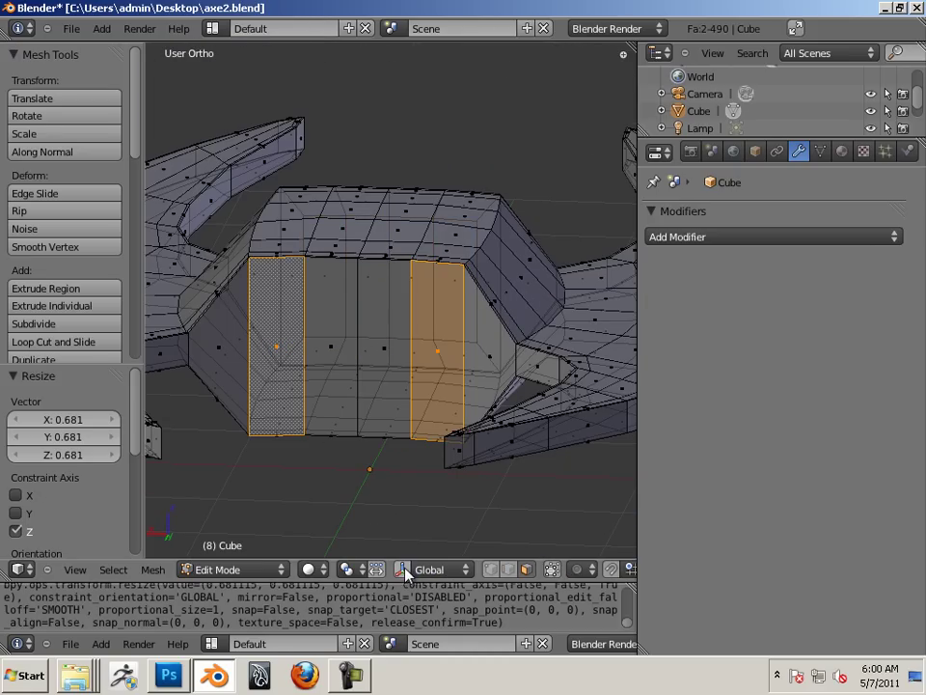
pyautogui.keyDown('shift'); pyautogui.rightClick(385, 353); pyautogui.keyUp('shift')
pyautogui.keyDown('shift'); pyautogui.rightClick(351, 347); pyautogui.keyUp('shift')
pyautogui.moveTo(361, 358); pyautogui.dragTo(439, 378, button='middle')
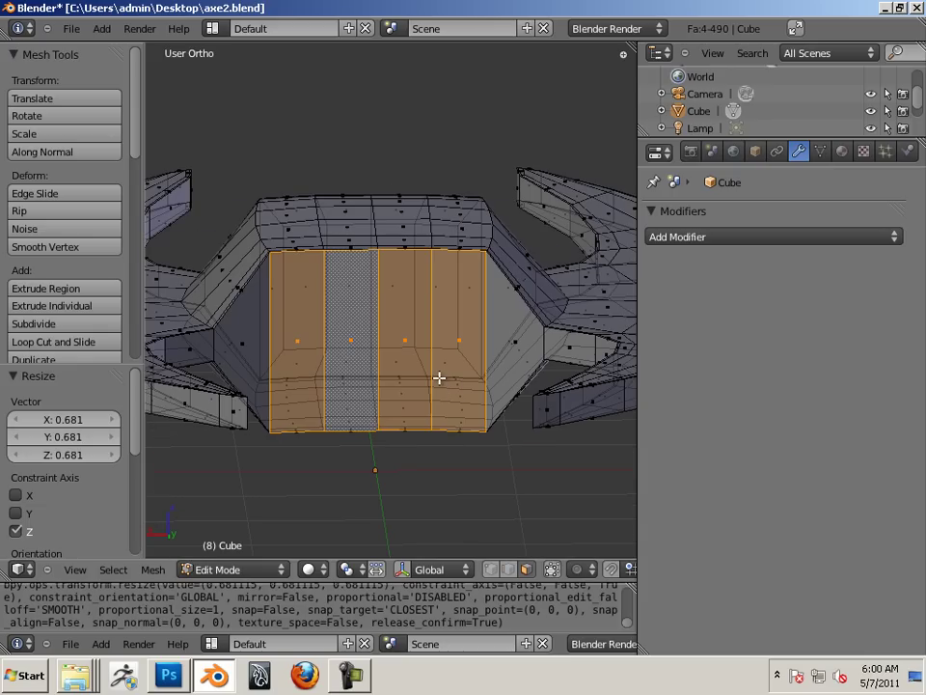
pyautogui.click(552, 571)
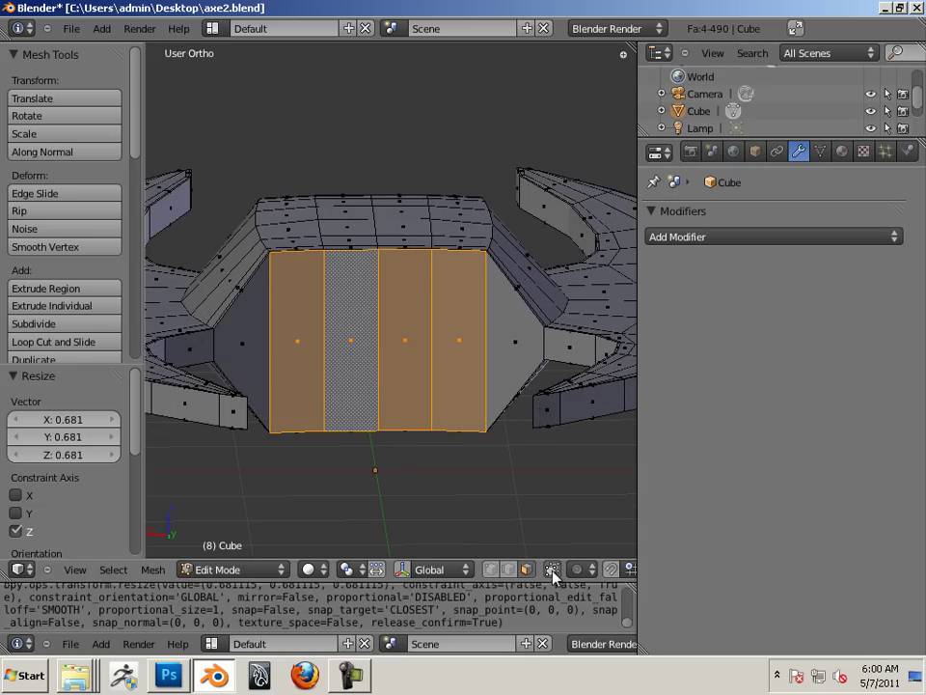
pyautogui.moveTo(491, 430); pyautogui.dragTo(475, 413, button='middle')
pyautogui.scroll(1, 476, 413)
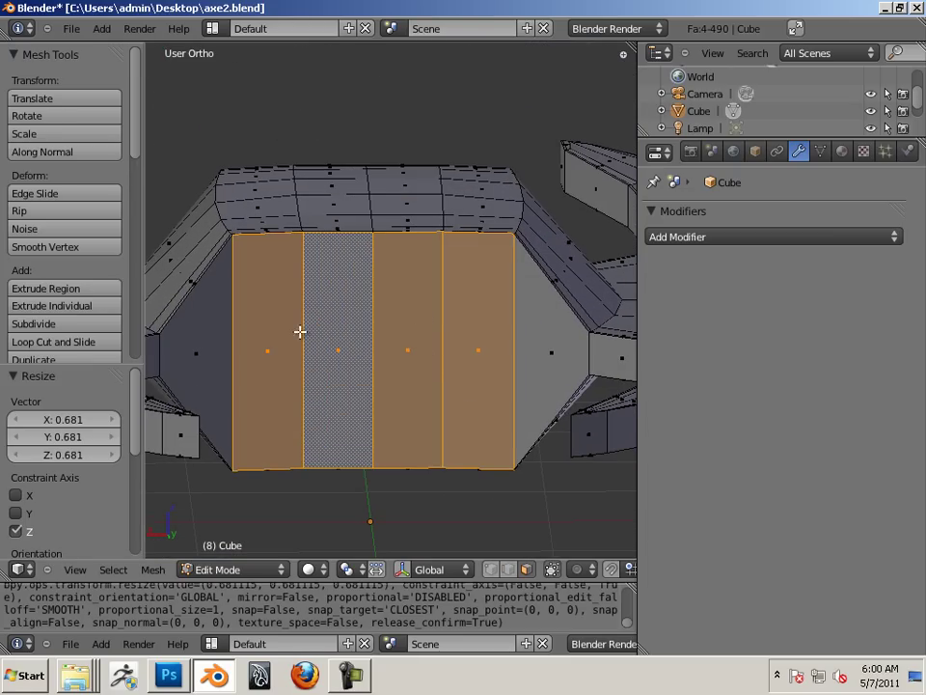
# Extrude the four end faces almost in place and inset the new faces by scaling along X, 0.717 along Z, and 1.039 along X
pyautogui.press('e')
pyautogui.click(365, 342)
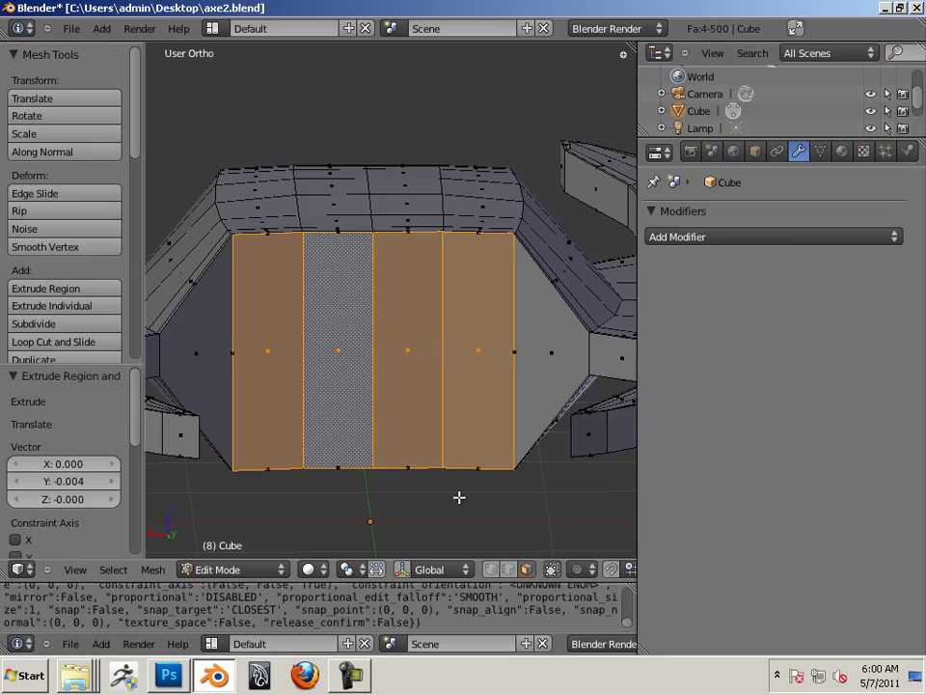
pyautogui.click(401, 569)
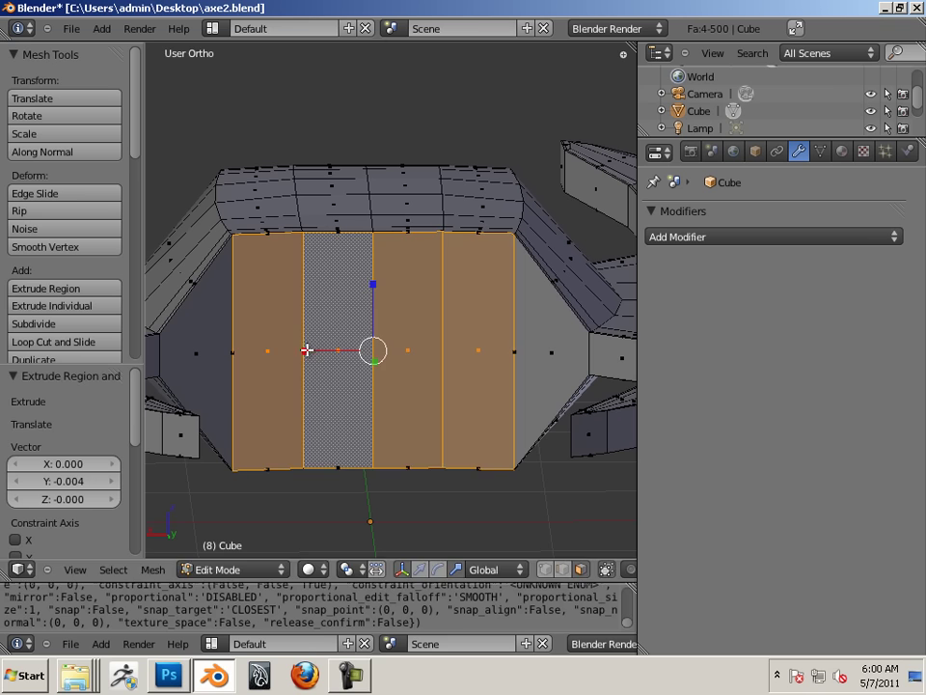
pyautogui.moveTo(306, 350); pyautogui.dragTo(324, 350)
pyautogui.moveTo(373, 284); pyautogui.dragTo(373, 305)
pyautogui.moveTo(450, 306); pyautogui.dragTo(484, 337, button='middle')
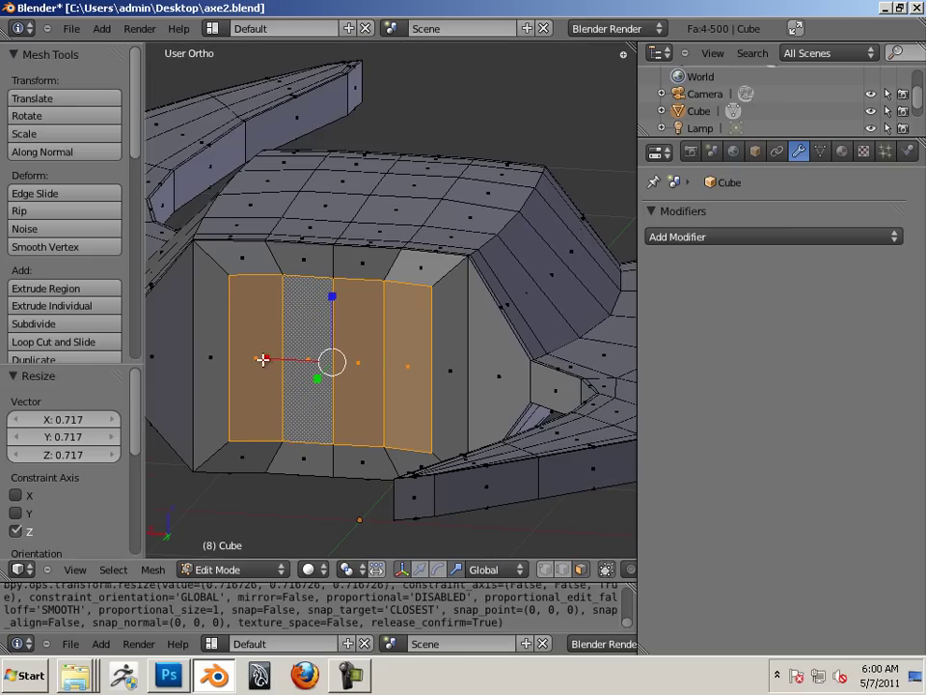
pyautogui.moveTo(262, 358); pyautogui.dragTo(260, 357)
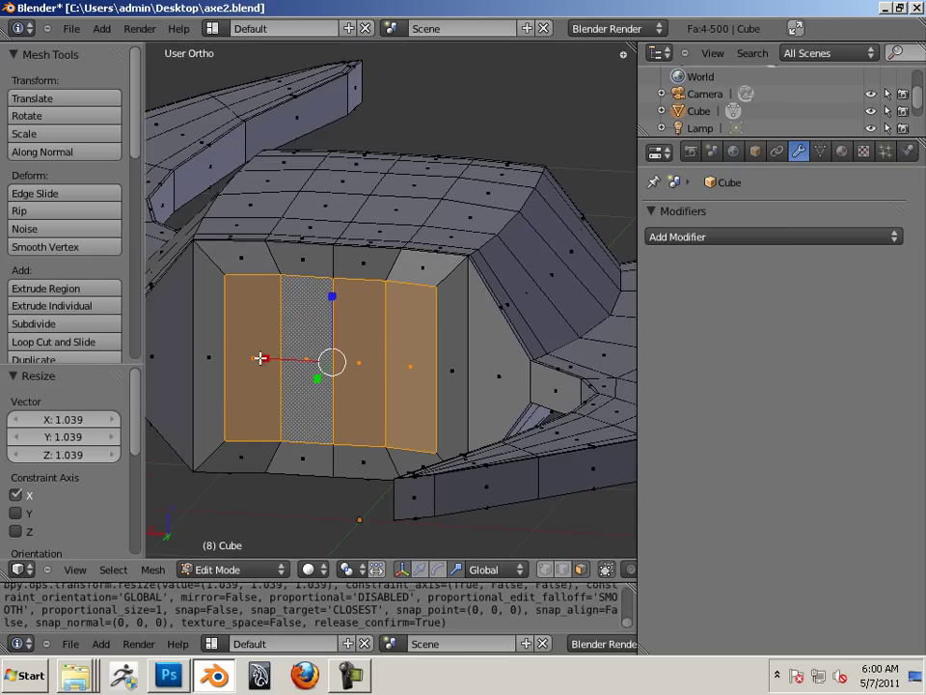
# Delete the four inset faces on each end of the central section to open a hole through it
pyautogui.press('x')
pyautogui.click(259, 360)
pyautogui.moveTo(261, 358); pyautogui.dragTo(213, 360, button='middle')
pyautogui.rightClick(458, 366)
pyautogui.keyDown('shift'); pyautogui.rightClick(402, 358); pyautogui.keyUp('shift')
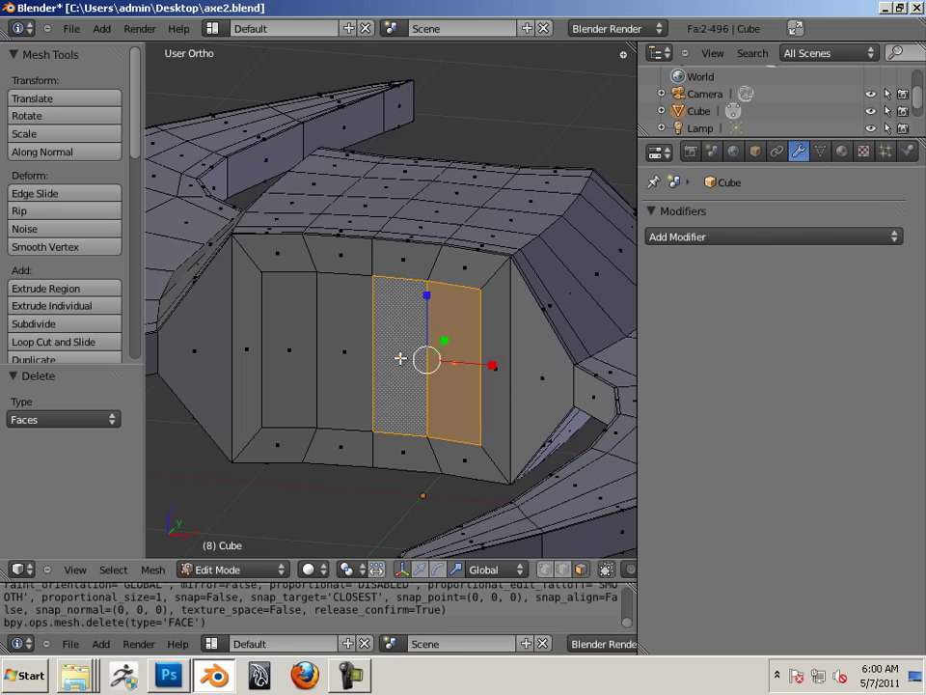
pyautogui.keyDown('shift'); pyautogui.rightClick(342, 353); pyautogui.keyUp('shift')
pyautogui.keyDown('shift'); pyautogui.rightClick(289, 350); pyautogui.keyUp('shift')
pyautogui.press('x')
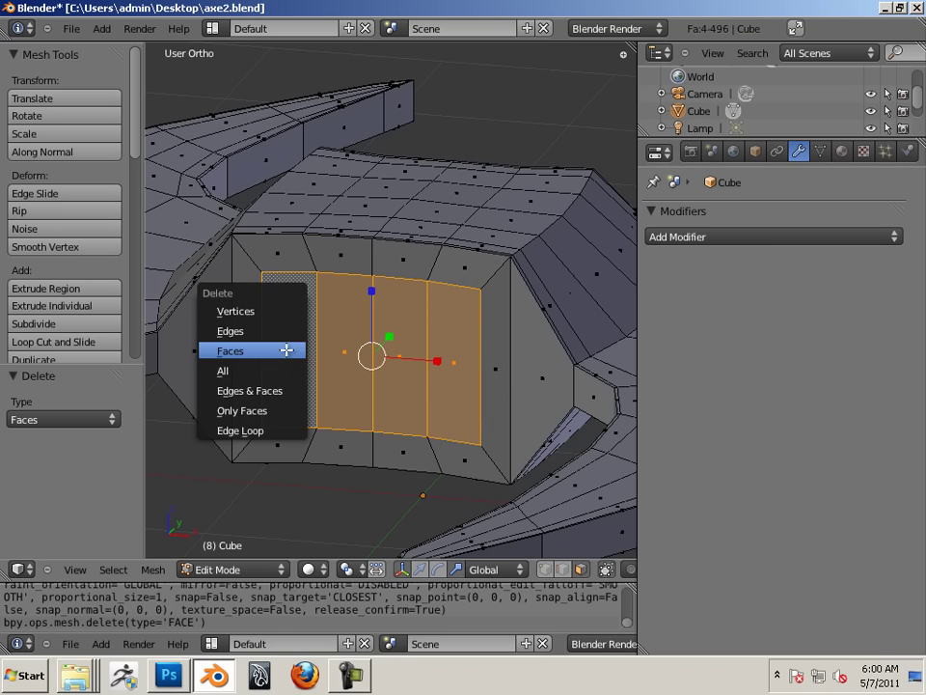
pyautogui.click(289, 351)
# In edge select mode, bridge the hole's lower rim edges with two faces covering the +X half of its floor
pyautogui.moveTo(290, 351); pyautogui.dragTo(637, 356, button='middle')
pyautogui.scroll(1, 414, 372)
pyautogui.scroll(-6, 433, 317)
pyautogui.moveTo(433, 317); pyautogui.dragTo(324, 335, button='middle')
pyautogui.scroll(5, 361, 360)
pyautogui.moveTo(384, 359); pyautogui.dragTo(401, 414, button='middle')
pyautogui.keyDown('shift'); pyautogui.click(562, 569); pyautogui.keyUp('shift')
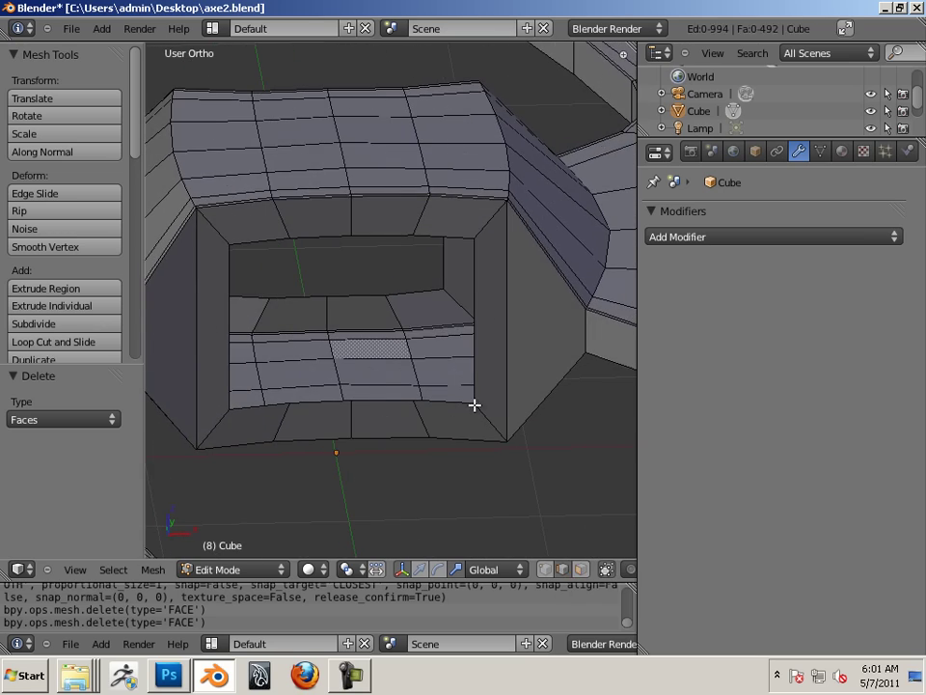
pyautogui.rightClick(446, 401)
pyautogui.keyDown('shift'); pyautogui.rightClick(412, 293); pyautogui.keyUp('shift')
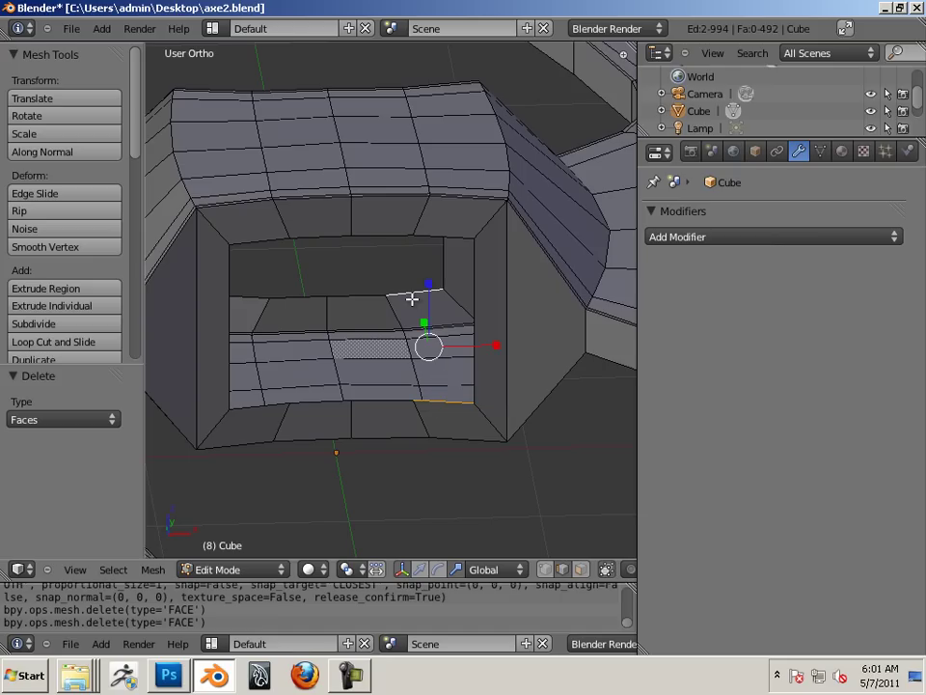
pyautogui.press('f')
pyautogui.rightClick(369, 399)
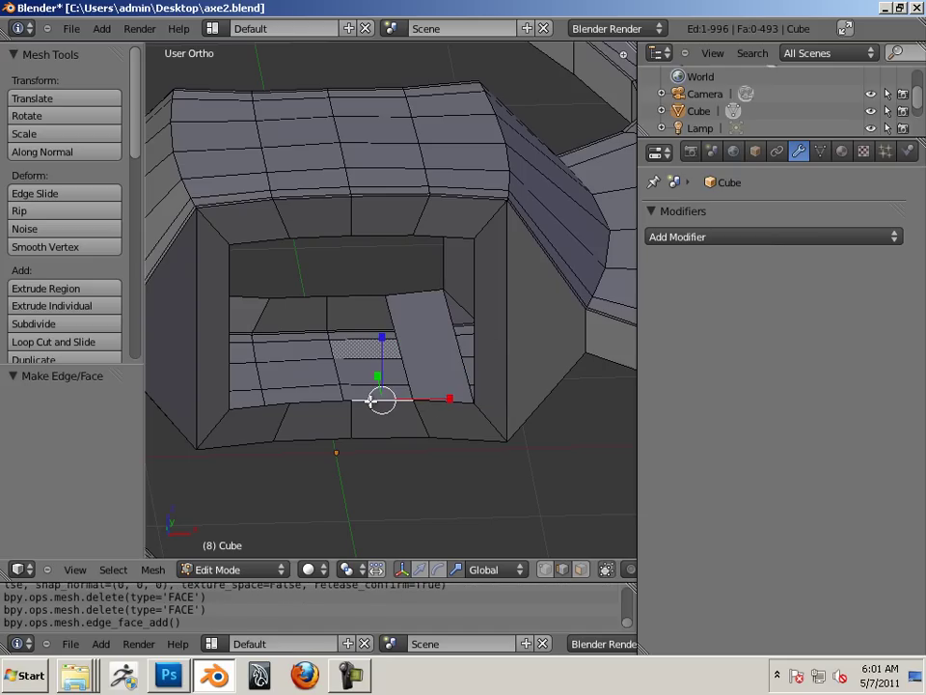
pyautogui.keyDown('shift'); pyautogui.rightClick(359, 300); pyautogui.keyUp('shift')
pyautogui.press('f')
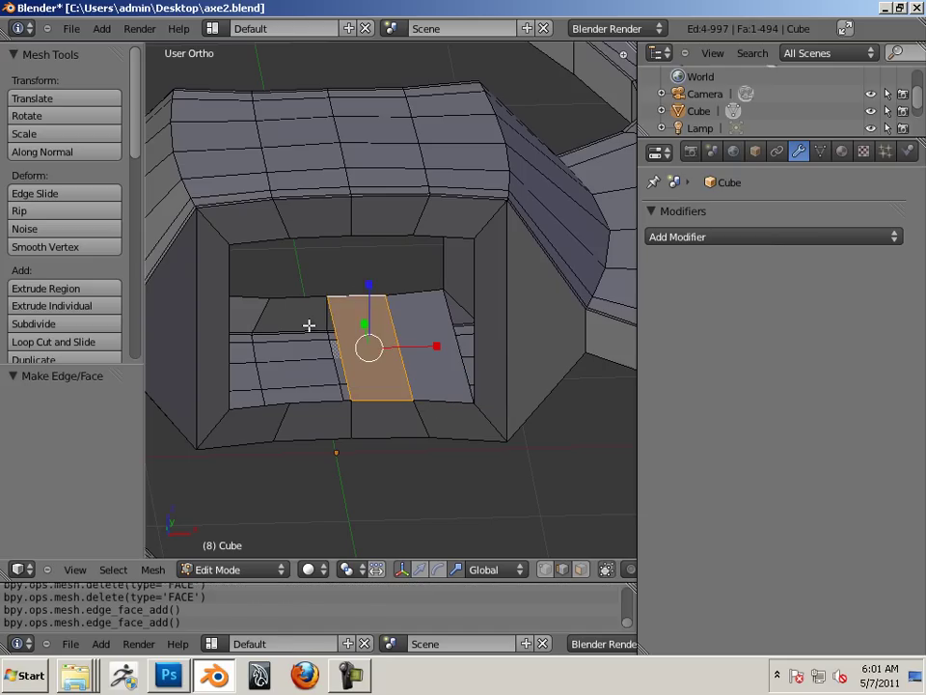
# Bridge the remaining two pairs of lower rim edges with faces to complete the hole's floor on the -X half
pyautogui.rightClick(306, 401)
pyautogui.keyDown('shift'); pyautogui.rightClick(300, 295); pyautogui.keyUp('shift')
pyautogui.press('f')
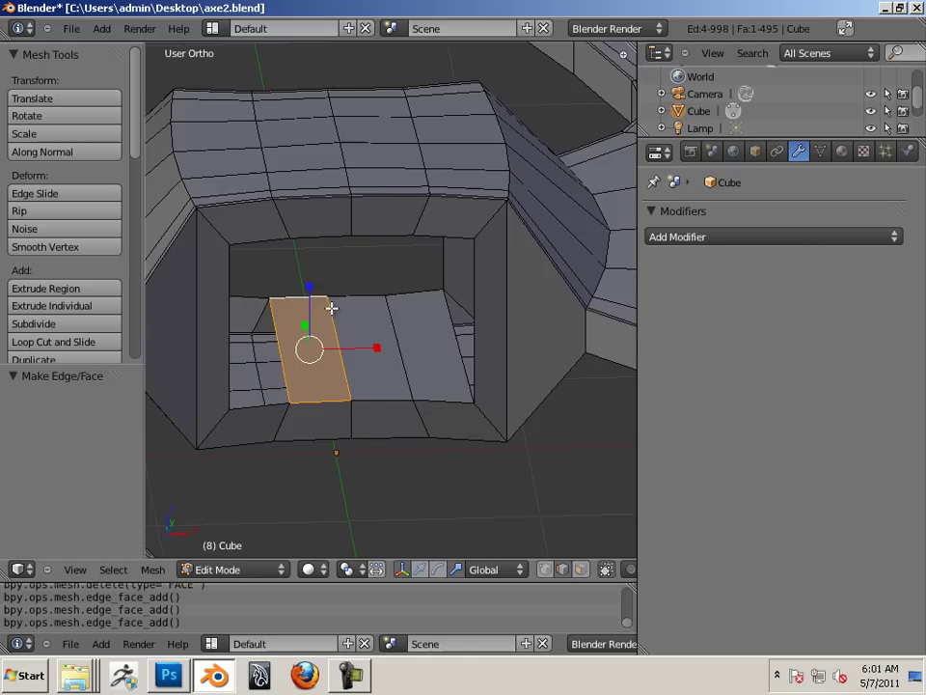
pyautogui.keyDown('shift'); pyautogui.moveTo(338, 303); pyautogui.dragTo(499, 283, button='middle'); pyautogui.keyUp('shift')
pyautogui.moveTo(471, 287); pyautogui.dragTo(415, 284)
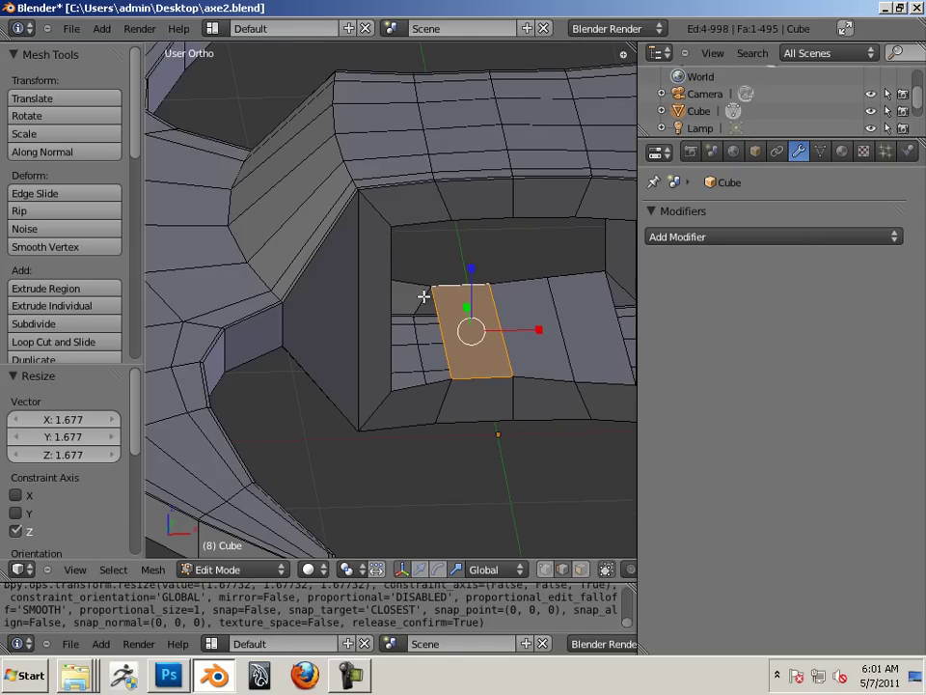
pyautogui.rightClick(437, 382)
pyautogui.keyDown('shift'); pyautogui.rightClick(409, 282); pyautogui.keyUp('shift')
pyautogui.press('f')
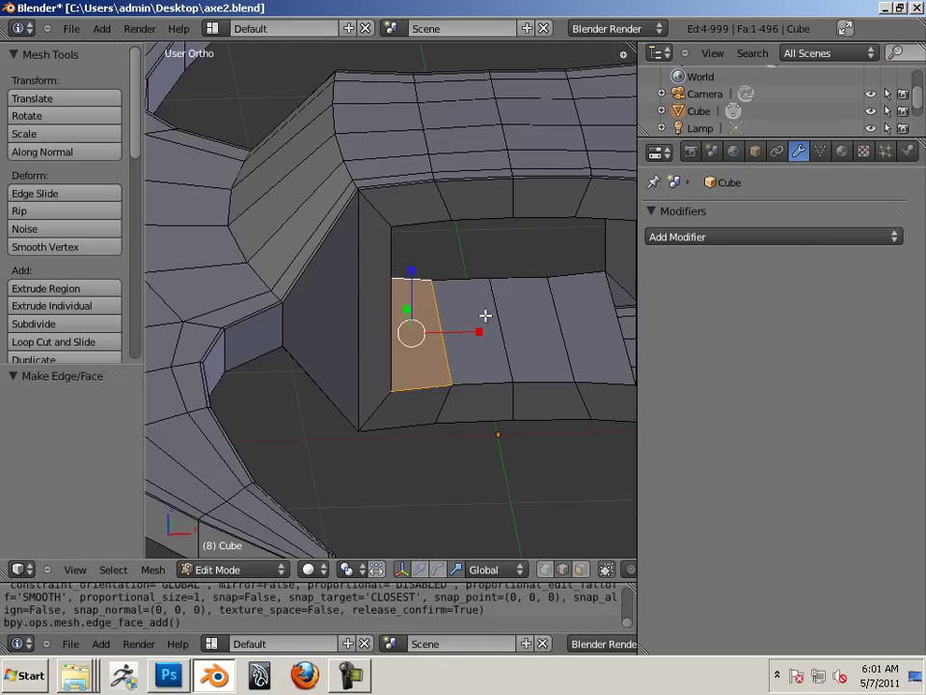
# Create the hole's -X side wall by joining the vertical rim edges of both ends with a face
pyautogui.moveTo(483, 317); pyautogui.dragTo(445, 260, button='middle')
pyautogui.rightClick(444, 259)
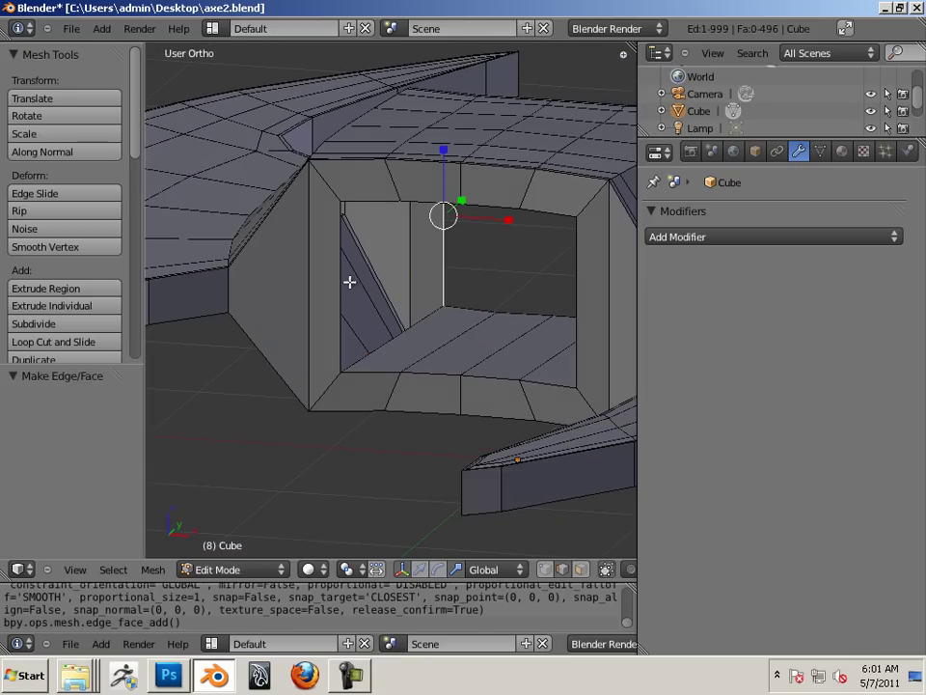
pyautogui.keyDown('shift'); pyautogui.rightClick(340, 279); pyautogui.keyUp('shift')
pyautogui.press('f')
# Bridge the upper rim edges with two faces covering the -X half of the hole's ceiling
pyautogui.moveTo(374, 327); pyautogui.dragTo(417, 296, button='middle')
pyautogui.rightClick(417, 296)
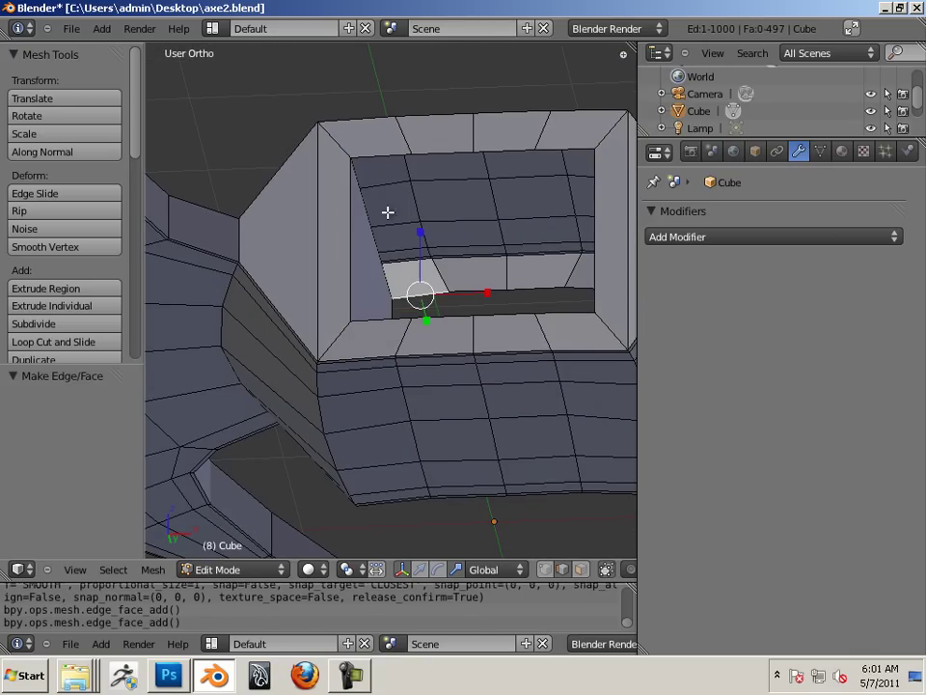
pyautogui.keyDown('shift'); pyautogui.rightClick(380, 157); pyautogui.keyUp('shift')
pyautogui.press('f')
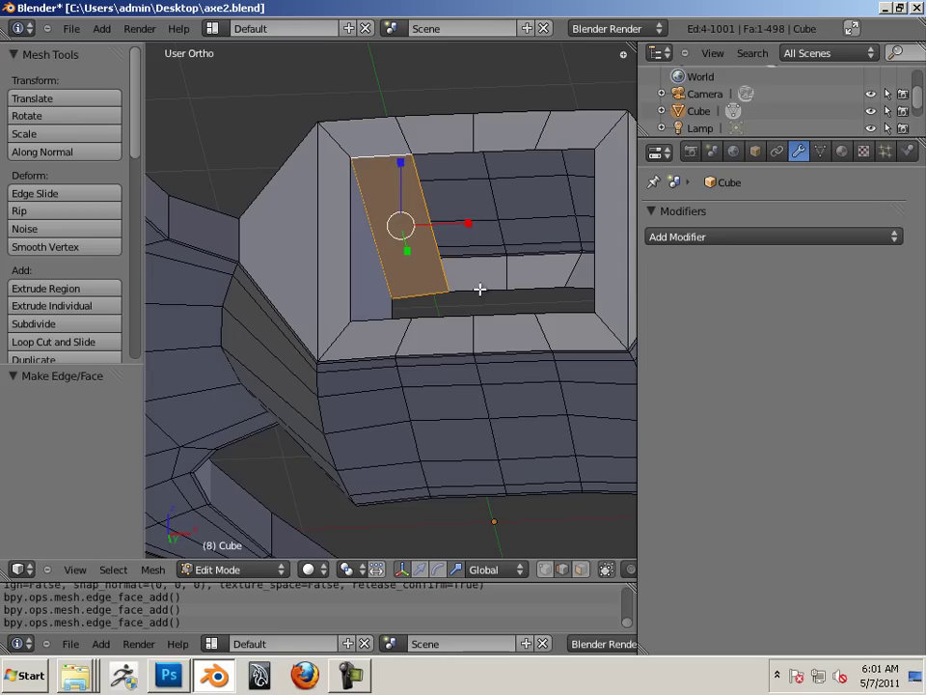
pyautogui.rightClick(479, 289)
pyautogui.keyDown('shift'); pyautogui.rightClick(446, 152); pyautogui.keyUp('shift')
pyautogui.press('f')
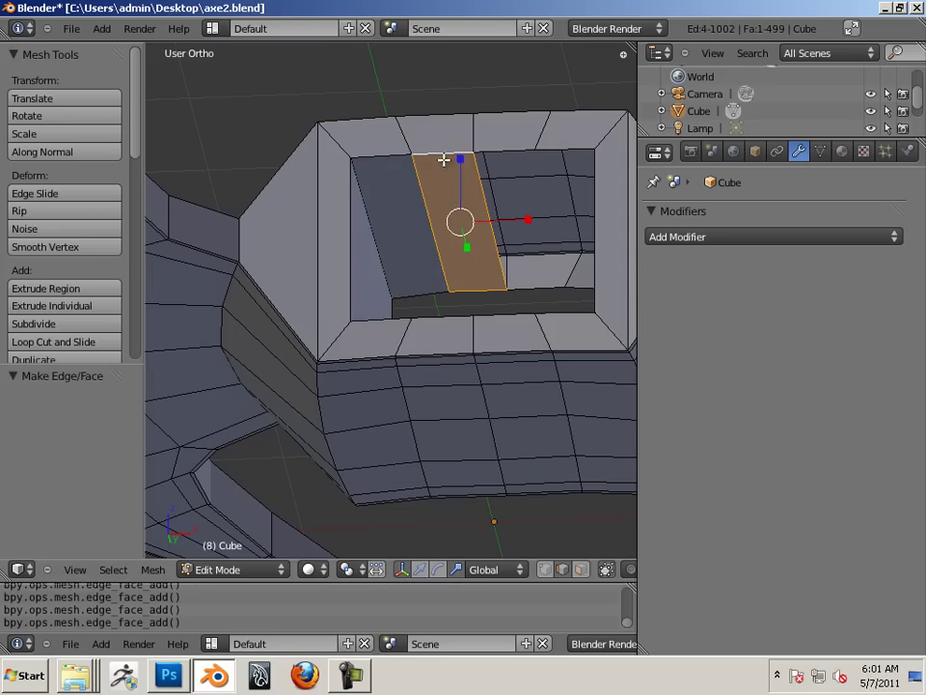
# Bridge the remaining two pairs of upper rim edges with faces to complete the hole's ceiling on the +X half
pyautogui.moveTo(445, 157); pyautogui.dragTo(392, 234, button='middle')
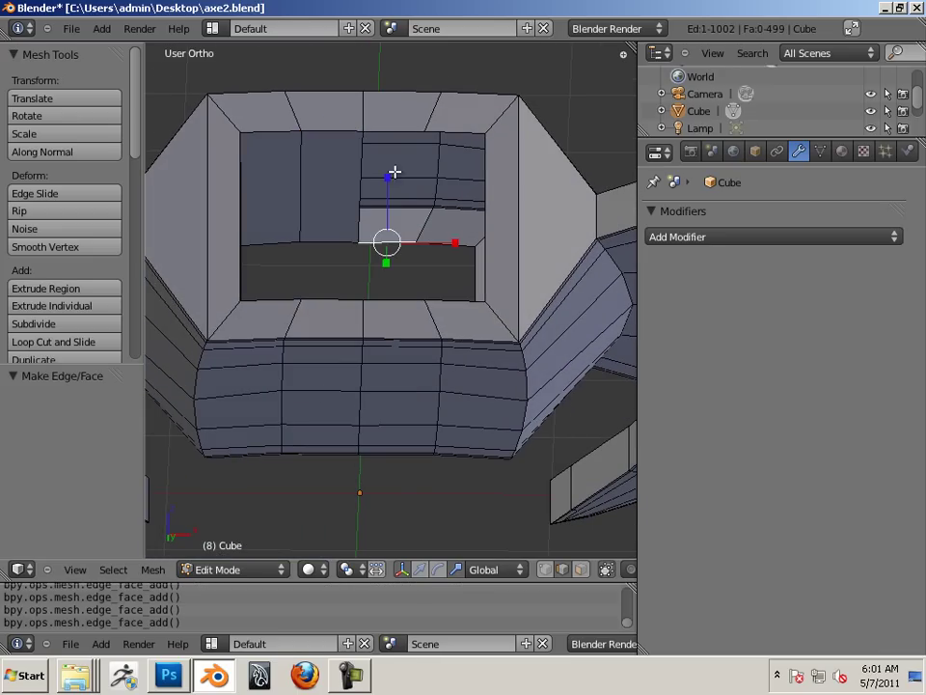
pyautogui.keyDown('shift'); pyautogui.rightClick(391, 131); pyautogui.keyUp('shift')
pyautogui.press('f')
pyautogui.moveTo(378, 201); pyautogui.dragTo(430, 231, button='middle')
pyautogui.rightClick(431, 232)
pyautogui.keyDown('shift'); pyautogui.rightClick(474, 144); pyautogui.keyUp('shift')
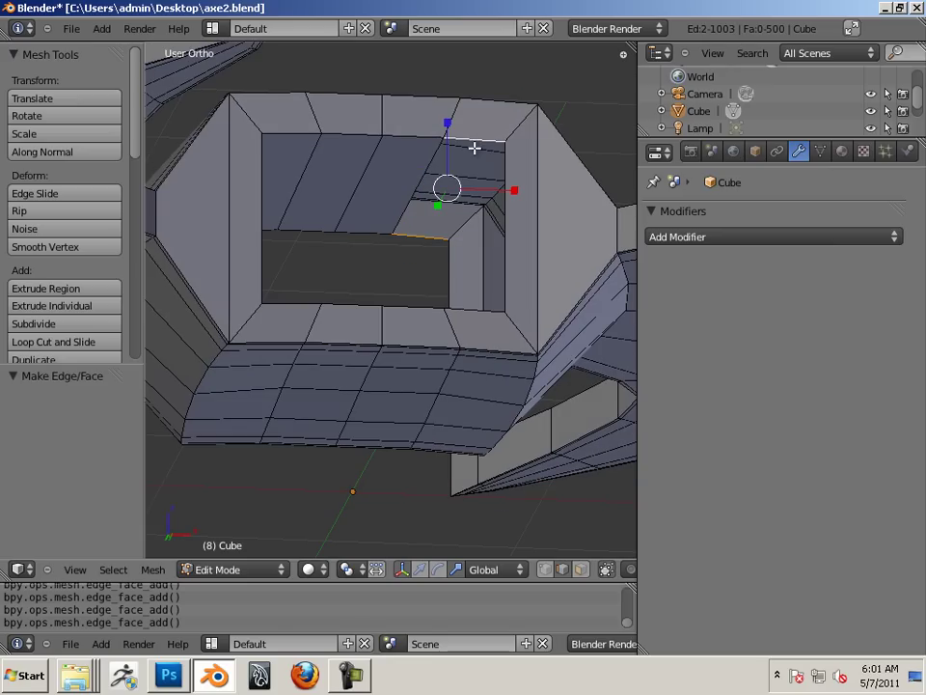
pyautogui.press('f')
# Create the hole's +X side wall by joining the last two vertical rim edges with a face
pyautogui.moveTo(475, 161); pyautogui.dragTo(458, 261, button='middle')
pyautogui.rightClick(457, 260)
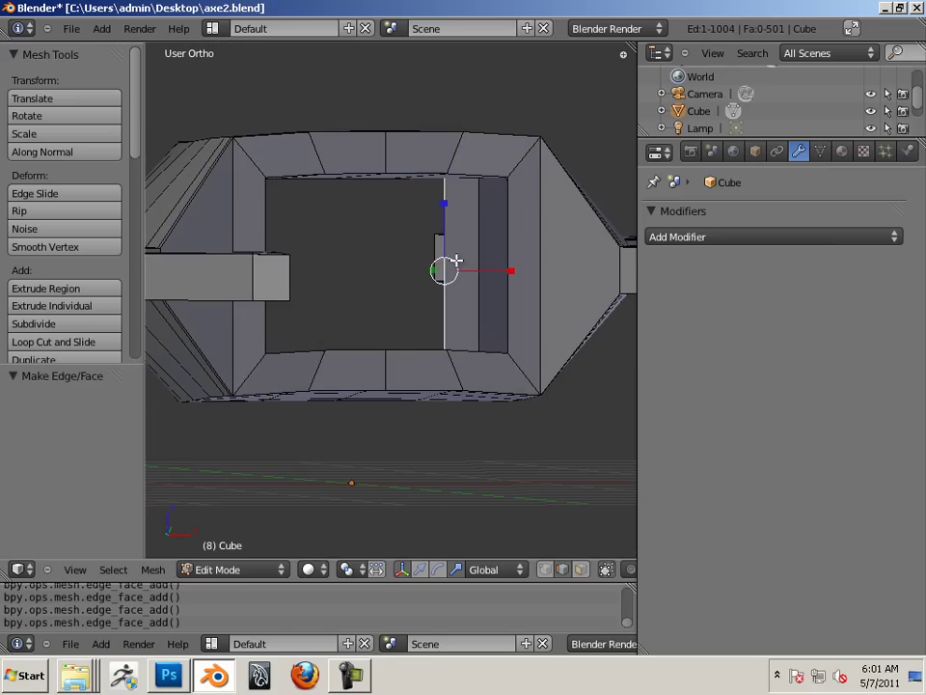
pyautogui.keyDown('shift'); pyautogui.rightClick(507, 290); pyautogui.keyUp('shift')
pyautogui.press('f')
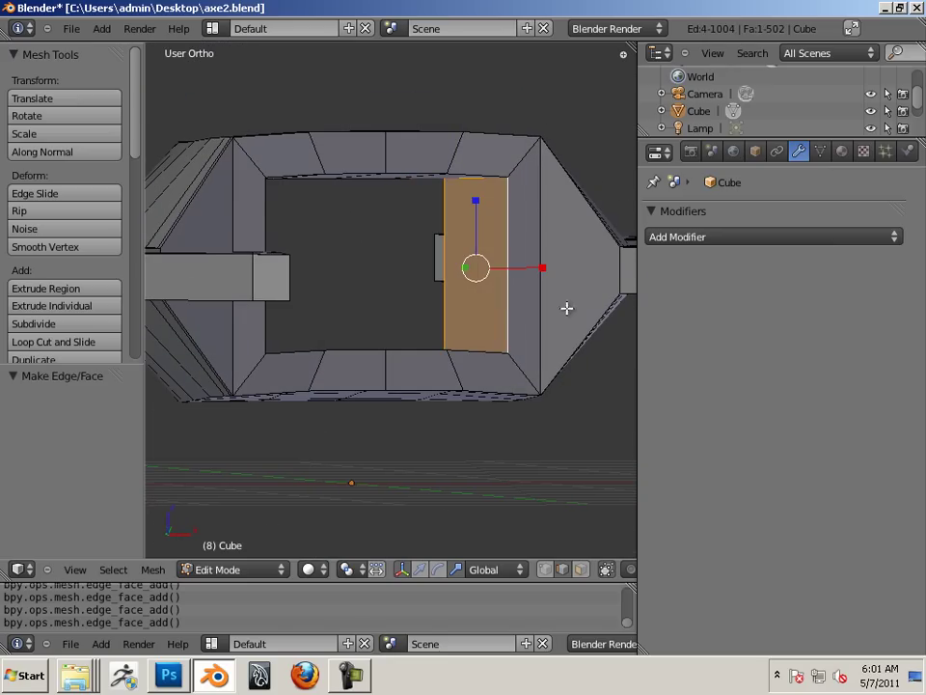
# Scale the hole's +X side wall 0.594 along X and inspect the axe head from above and from the end
pyautogui.scroll(-5, 566, 308)
pyautogui.press('s')
pyautogui.press('x')
pyautogui.click(445, 328)
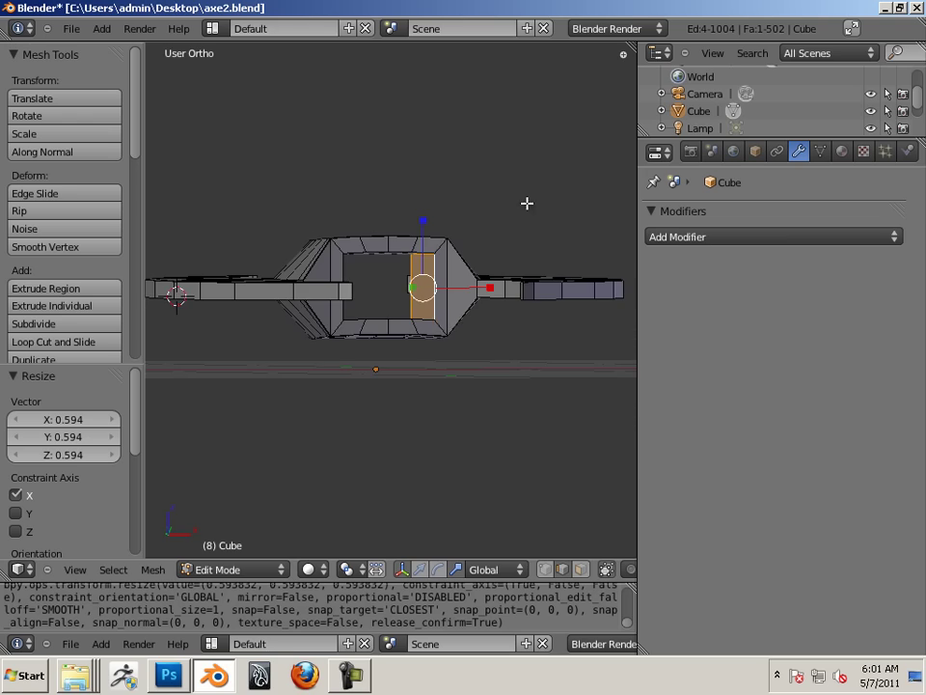
pyautogui.moveTo(526, 203); pyautogui.dragTo(513, 322, button='middle')
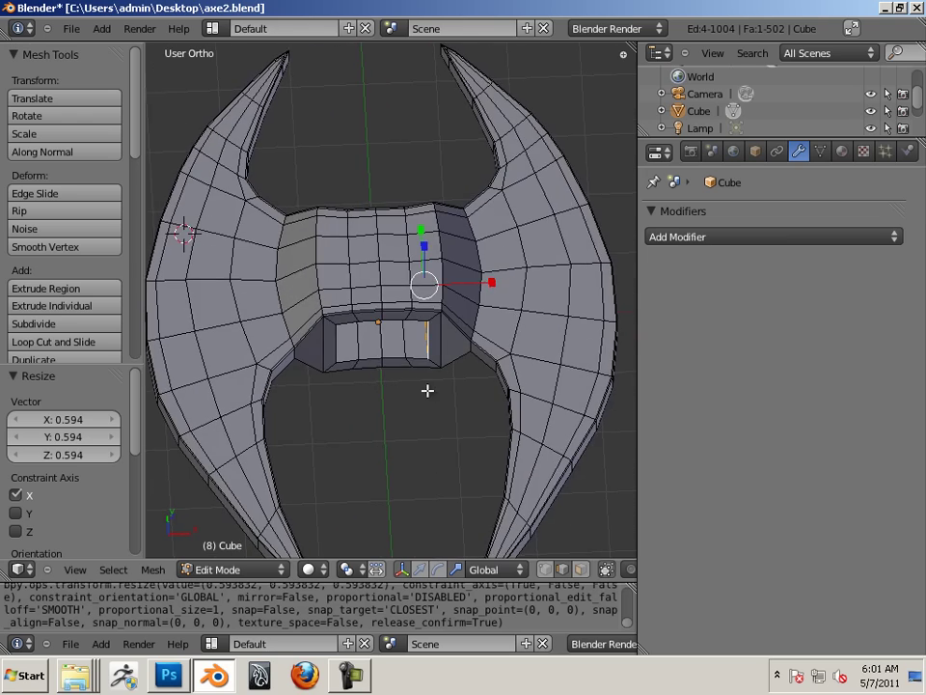
pyautogui.moveTo(427, 389); pyautogui.dragTo(436, 287, button='middle')
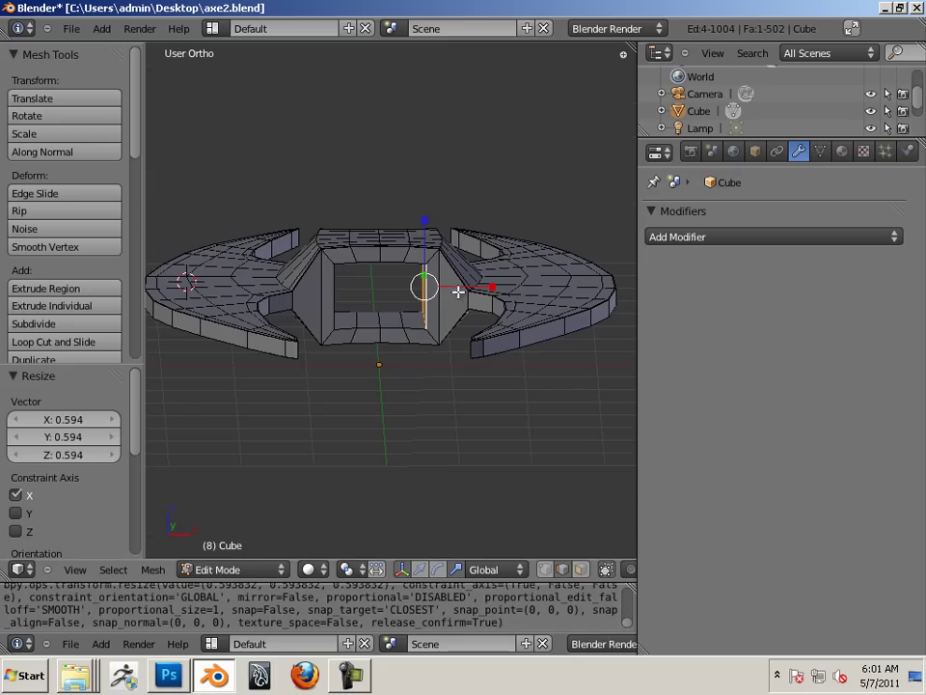
pyautogui.moveTo(579, 304); pyautogui.dragTo(567, 278, button='middle')
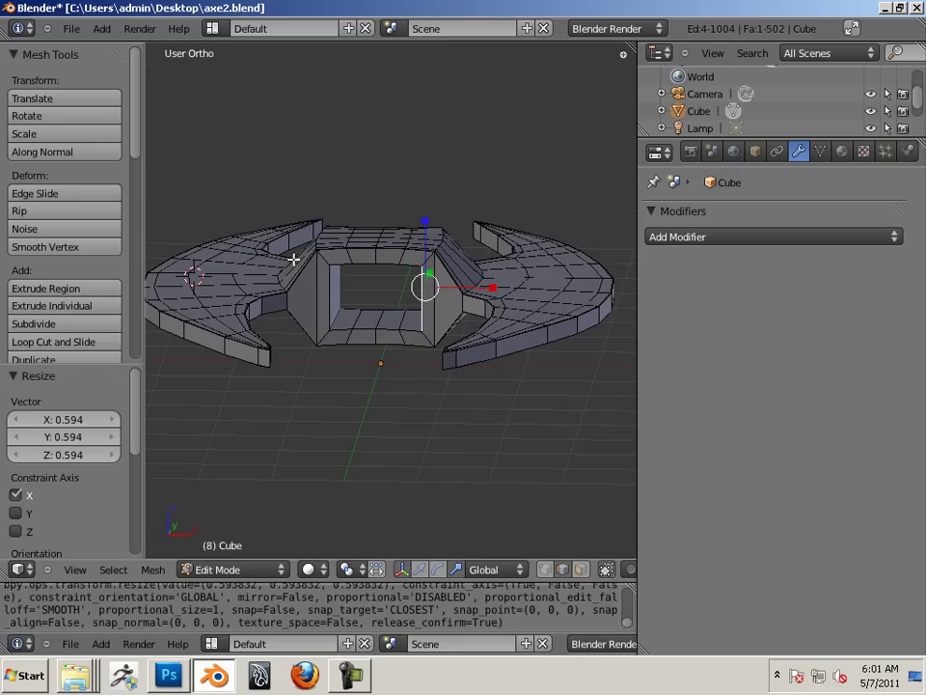
# Add a Multiresolution modifier to the axe head and switch to Object Mode
pyautogui.click(656, 236)
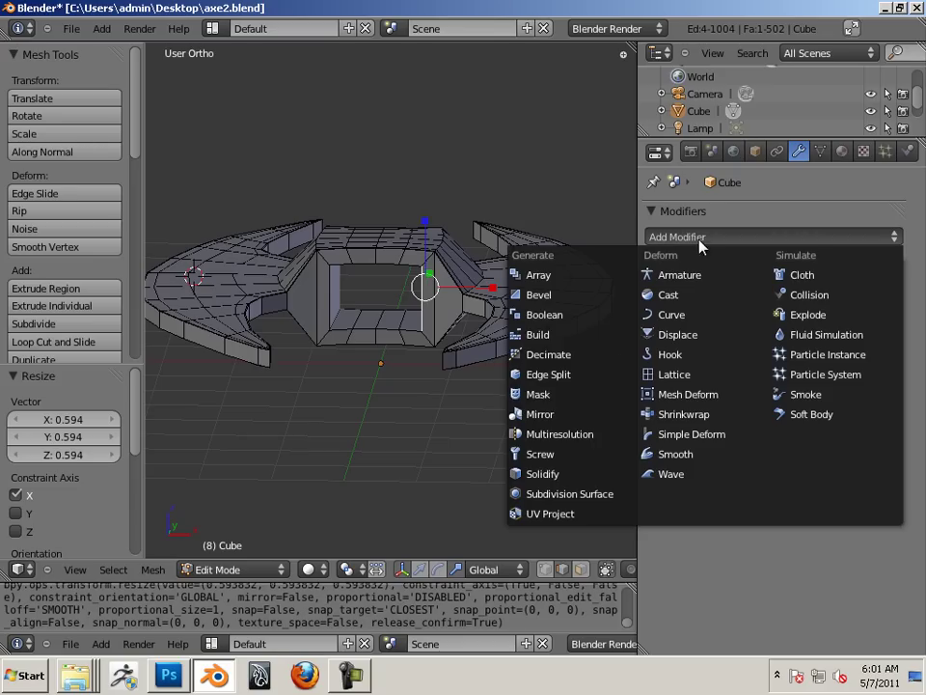
pyautogui.click(585, 434)
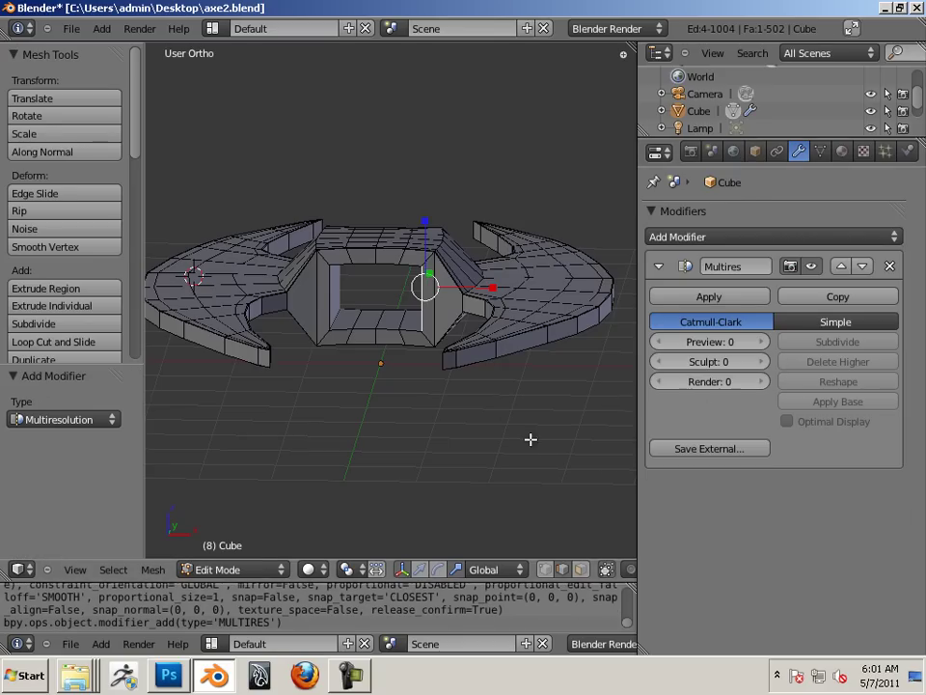
pyautogui.press('Tab')
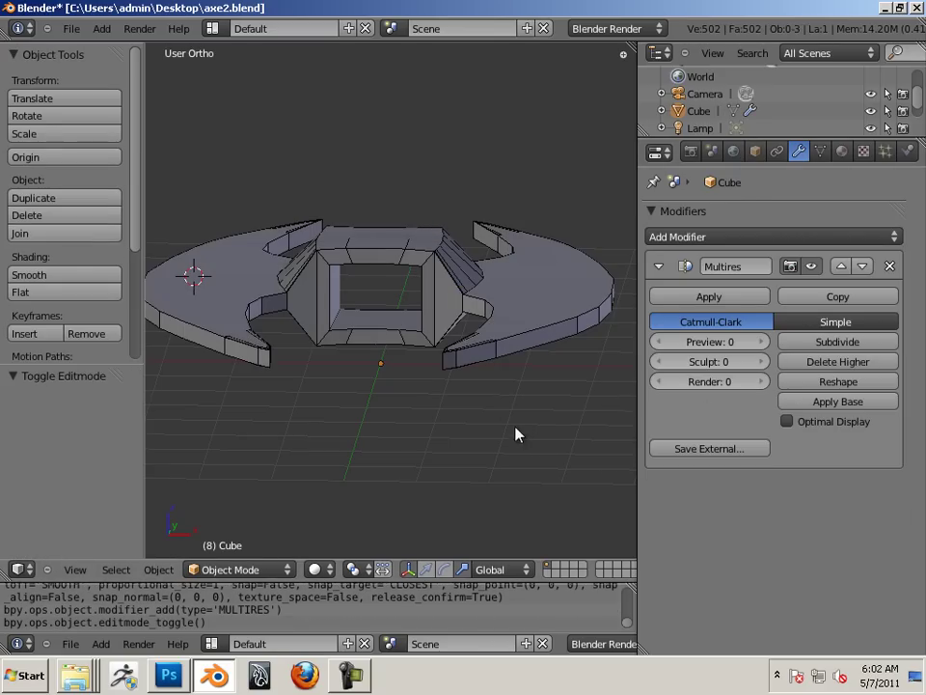
# Subdivide the axe head once with the Multiresolution modifier and set up vertex selection in Edit Mode, viewed from the front
pyautogui.click(819, 343)
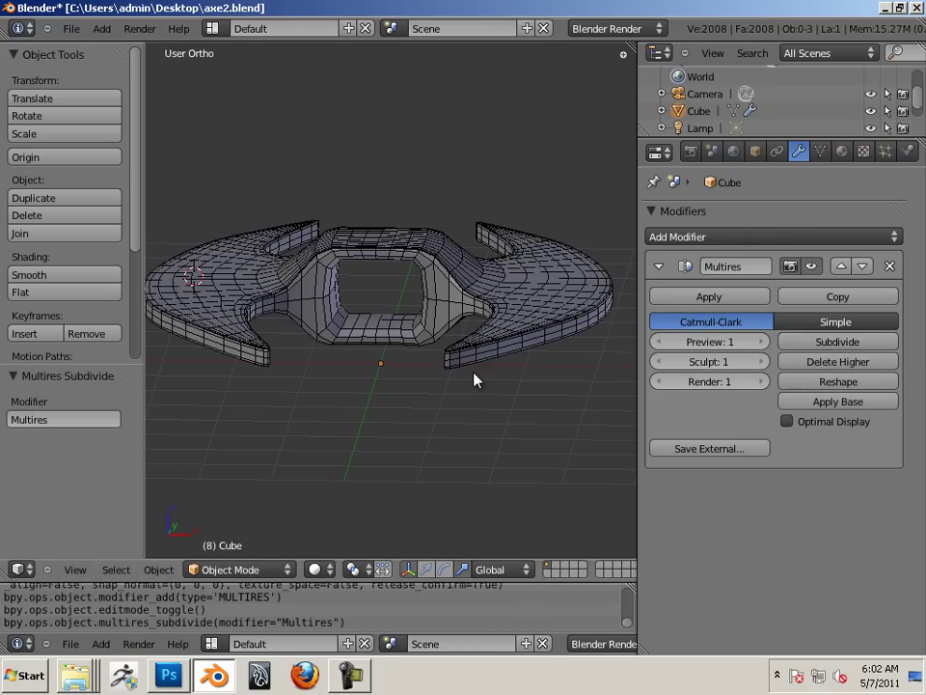
pyautogui.press('Tab')
pyautogui.moveTo(394, 376); pyautogui.dragTo(443, 412, button='middle')
pyautogui.scroll(2, 441, 371)
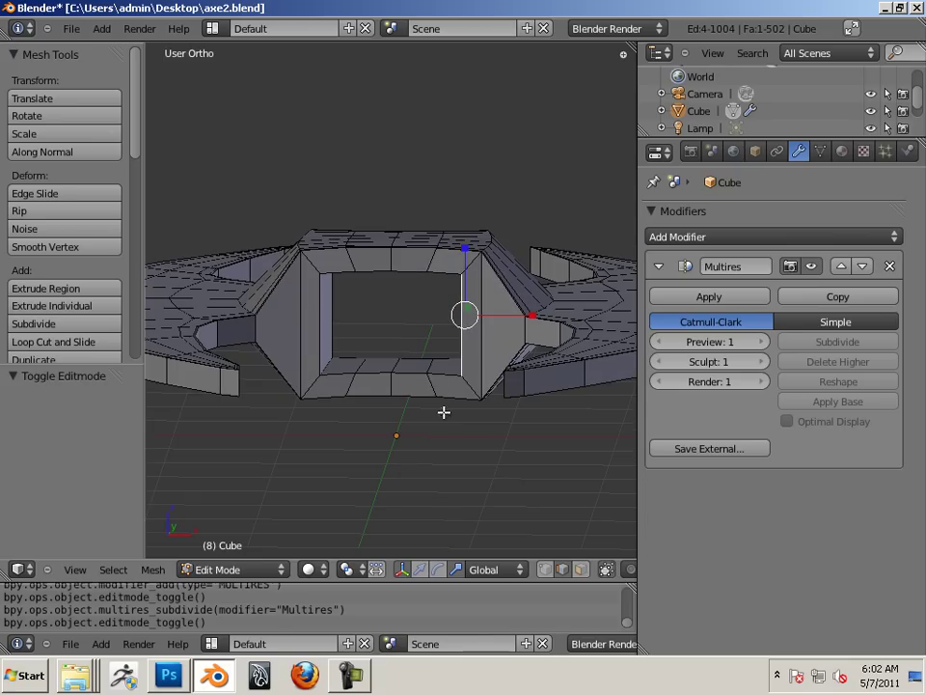
pyautogui.press('KP_1')
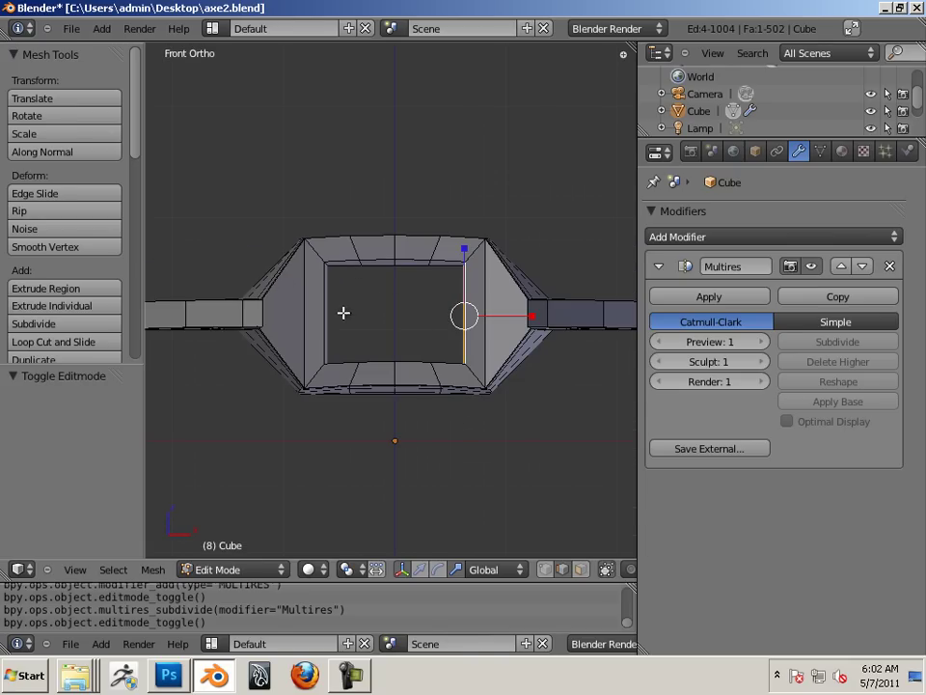
pyautogui.click(545, 570)
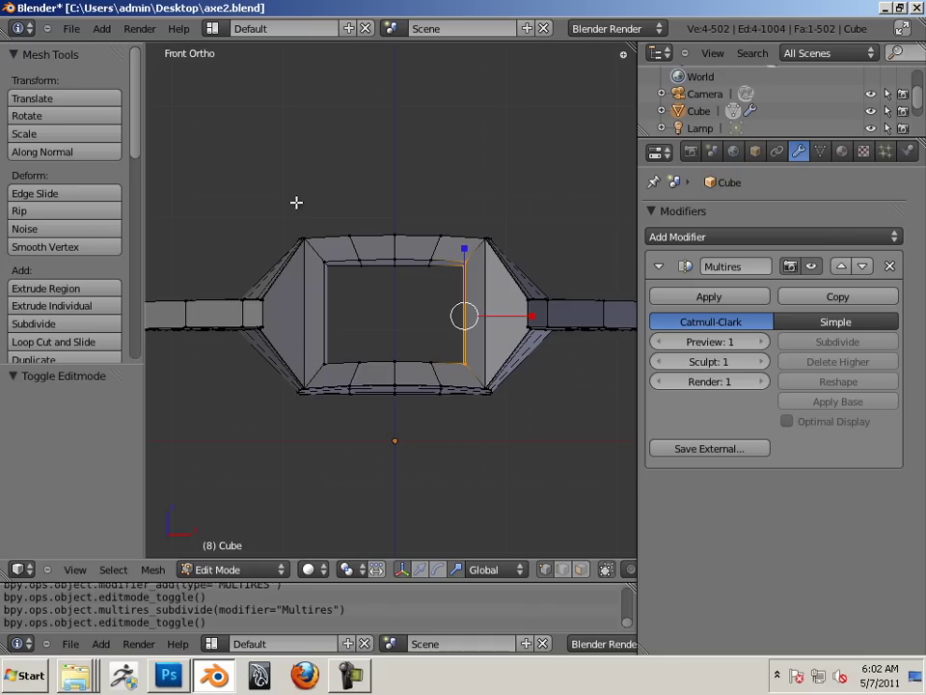
# Try to scale the visible vertices of the central section around the handle hole 0.864 along Z
pyautogui.press('b')
pyautogui.moveTo(297, 211); pyautogui.dragTo(492, 436)
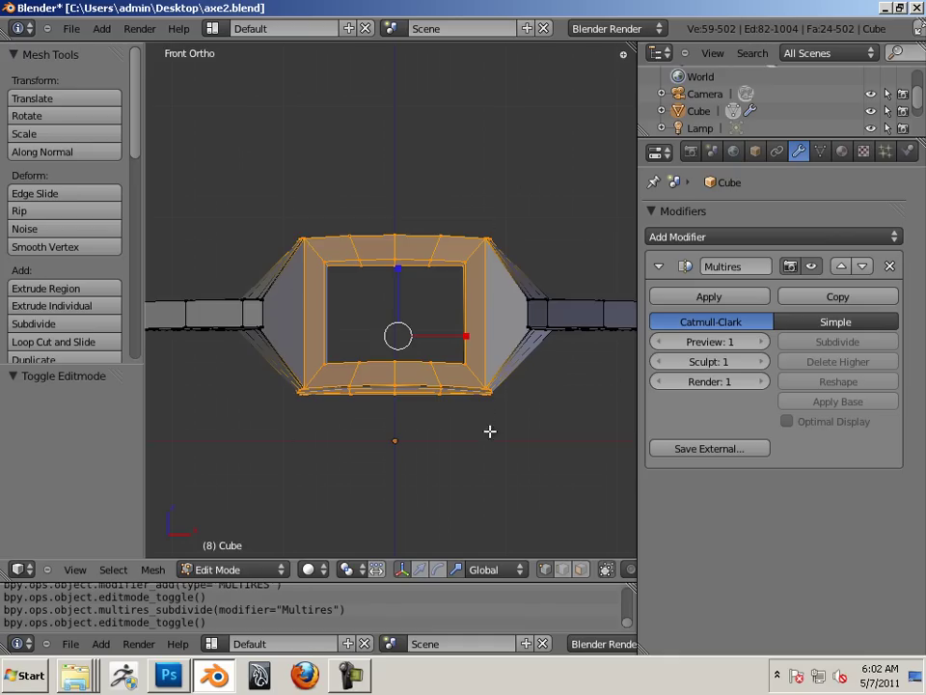
pyautogui.press('s')
pyautogui.click(396, 272)
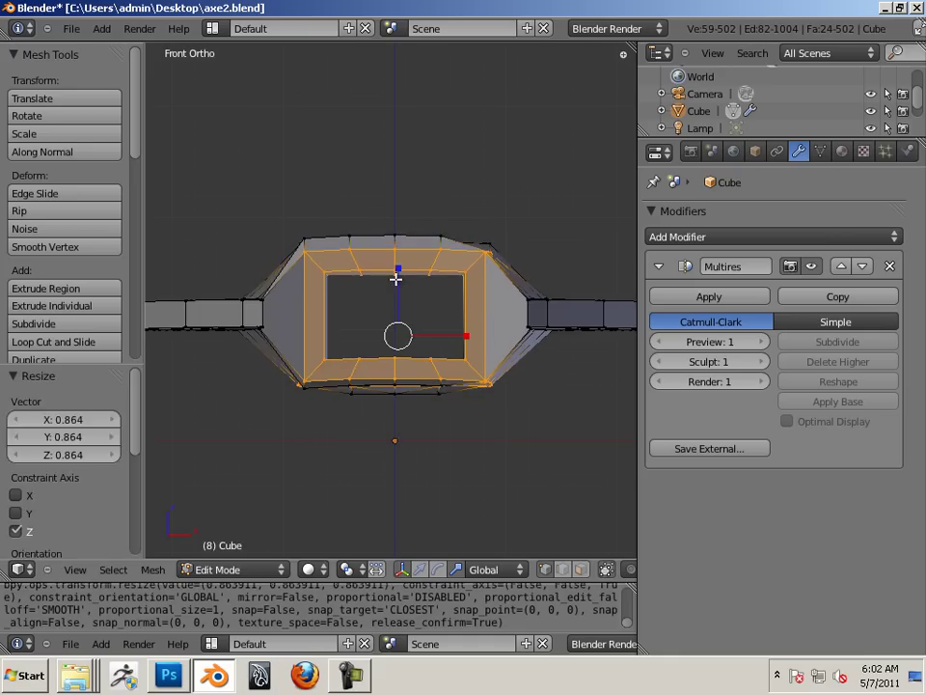
pyautogui.hotkey('ctrl', 'z')
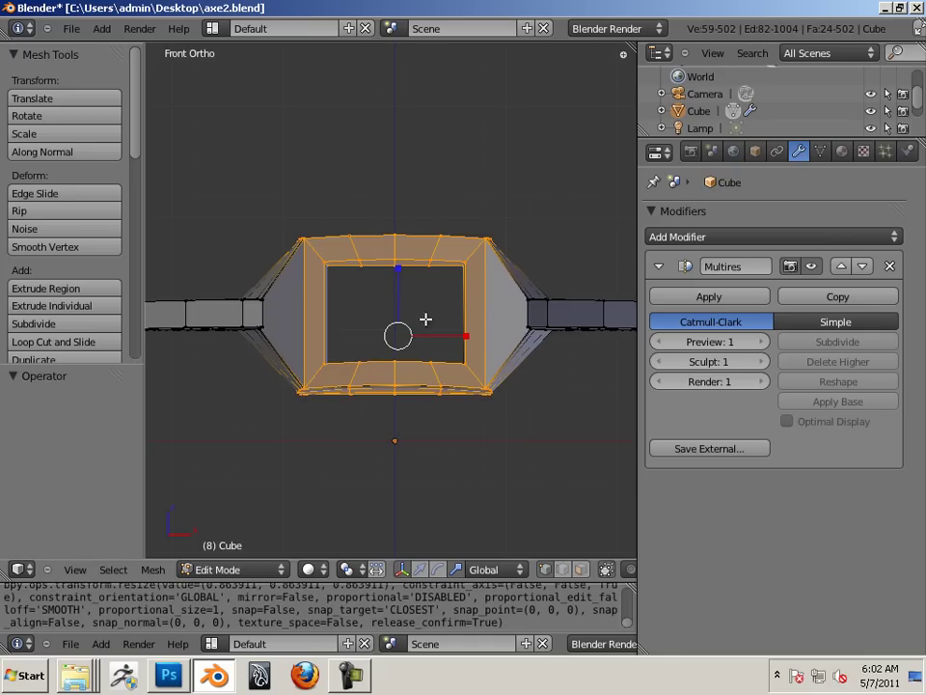
# Allow selection of hidden vertices and flatten the whole central section around the handle hole by scaling it 0.694 along Z
pyautogui.click(606, 568)
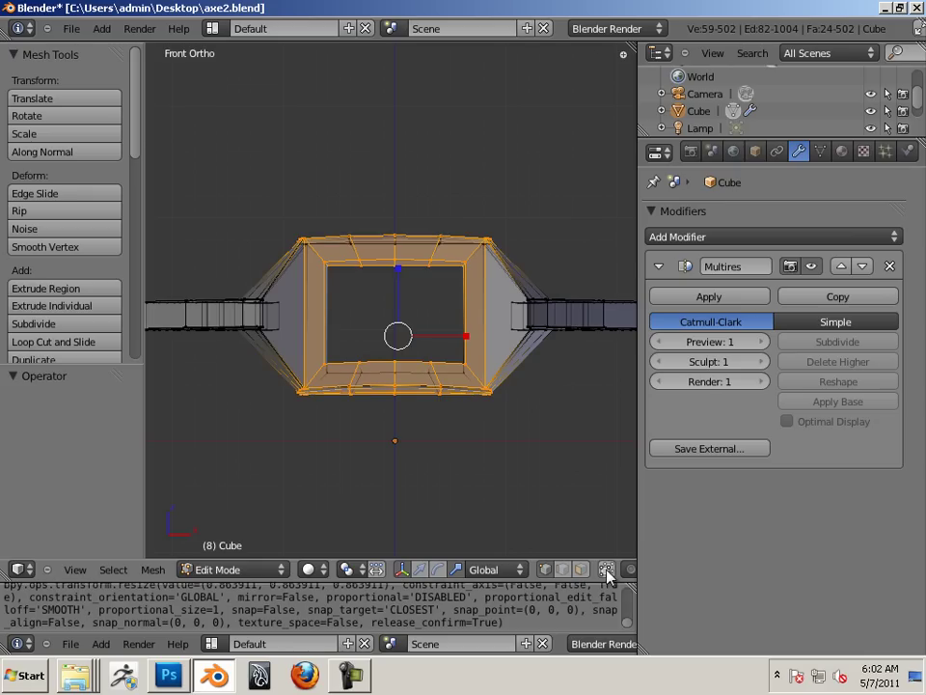
pyautogui.rightClick(302, 239)
pyautogui.moveTo(282, 221); pyautogui.dragTo(505, 457)
pyautogui.press('s')
pyautogui.press('z')
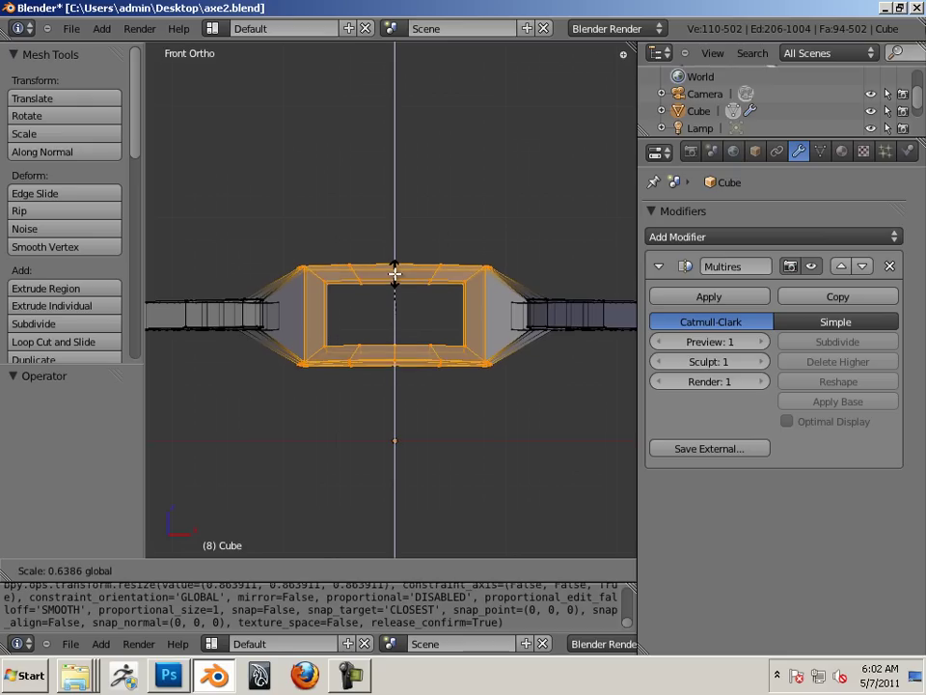
pyautogui.click(393, 269)
# Scale the centre column of vertices above and below the handle hole 1.253 along Z
pyautogui.press('b')
pyautogui.moveTo(416, 213); pyautogui.dragTo(376, 382)
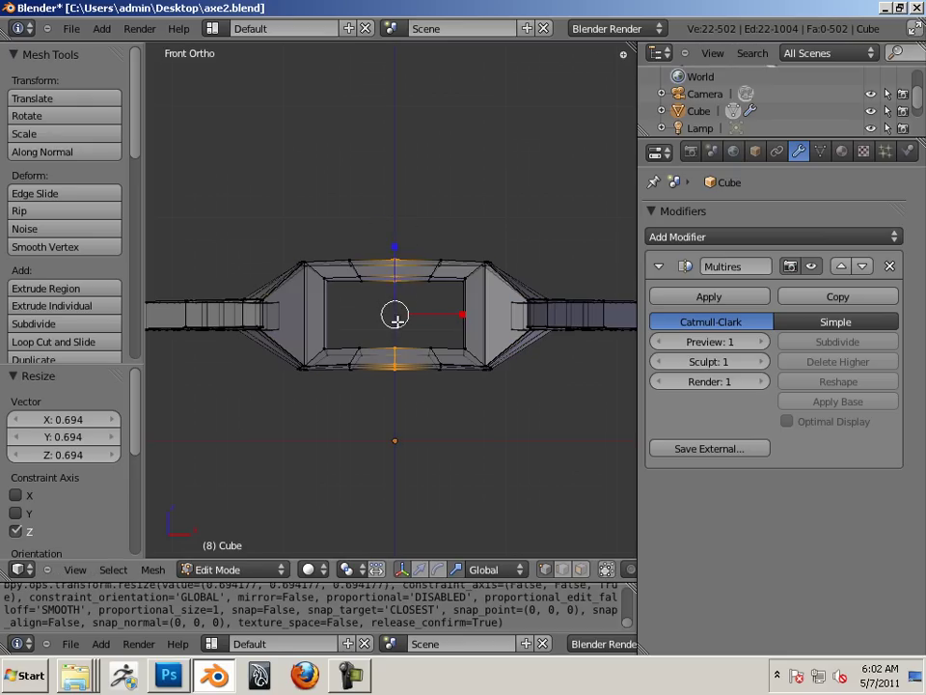
pyautogui.press('s')
pyautogui.press('z')
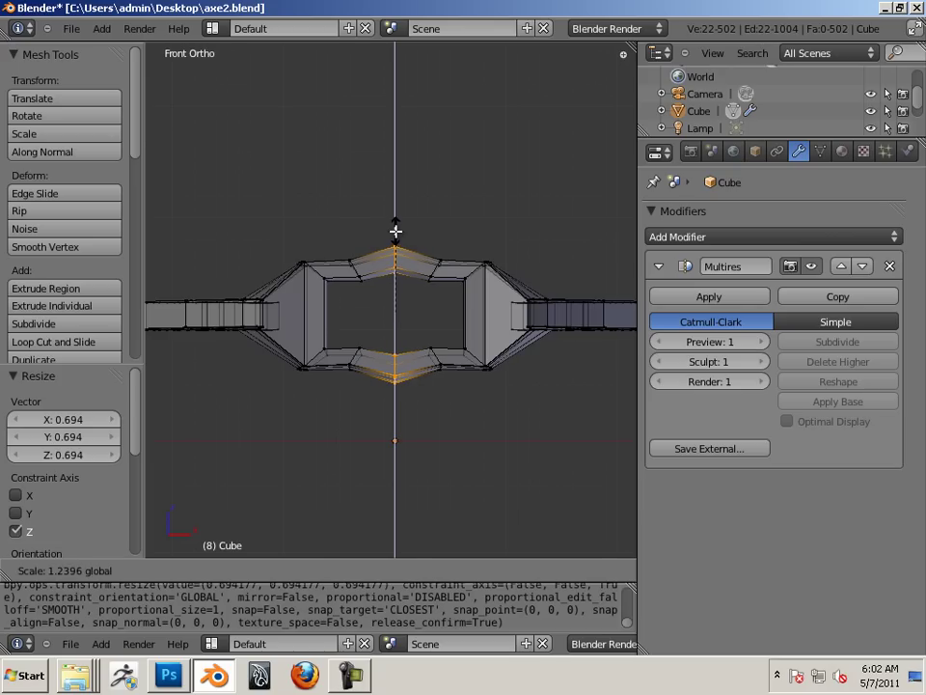
pyautogui.click(396, 231)
# Round the central section by scaling the box of vertices on and beside the hole's centre line 1.169 along Z
pyautogui.rightClick(339, 254)
pyautogui.press('b')
pyautogui.moveTo(338, 258); pyautogui.dragTo(450, 372)
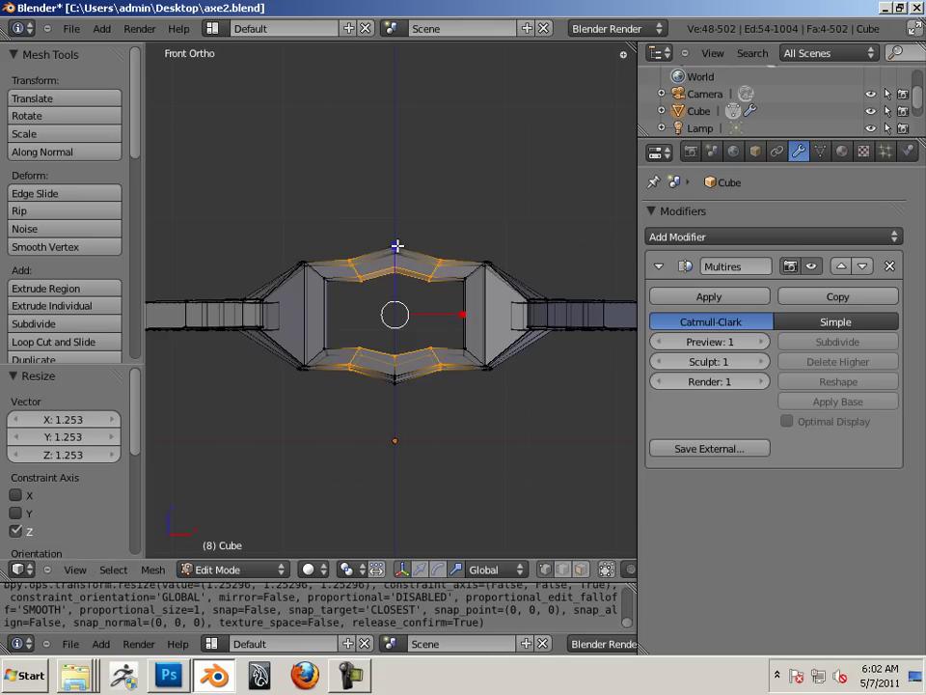
pyautogui.press('s')
pyautogui.press('z')
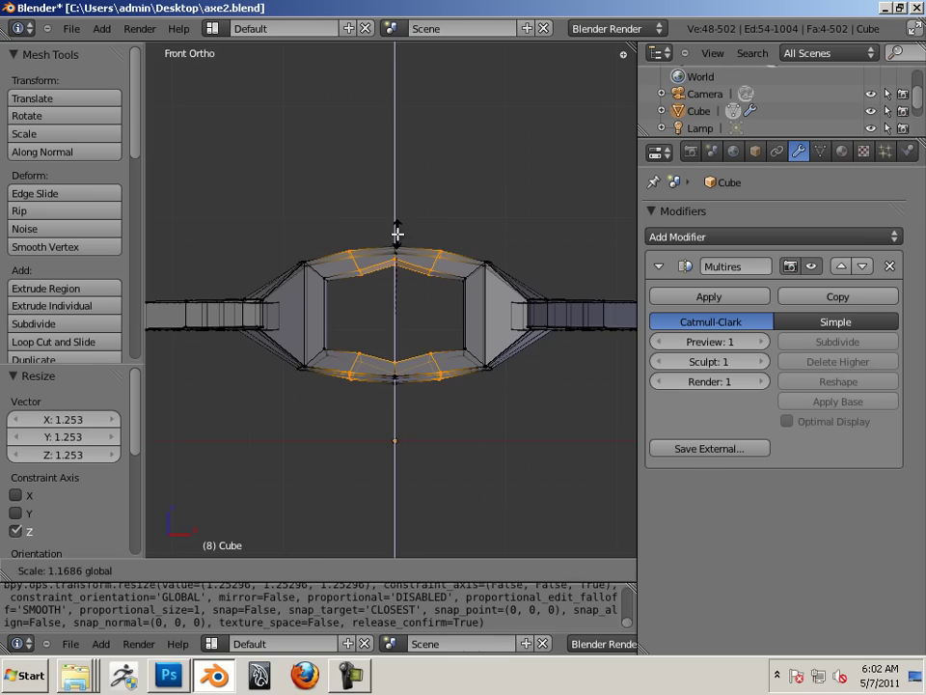
pyautogui.moveTo(396, 235); pyautogui.dragTo(397, 235)
pyautogui.rightClick(444, 331)
# Inspect the smoothed axe head in Object Mode and remove its Multiresolution modifier
pyautogui.moveTo(459, 201); pyautogui.dragTo(445, 336, button='middle')
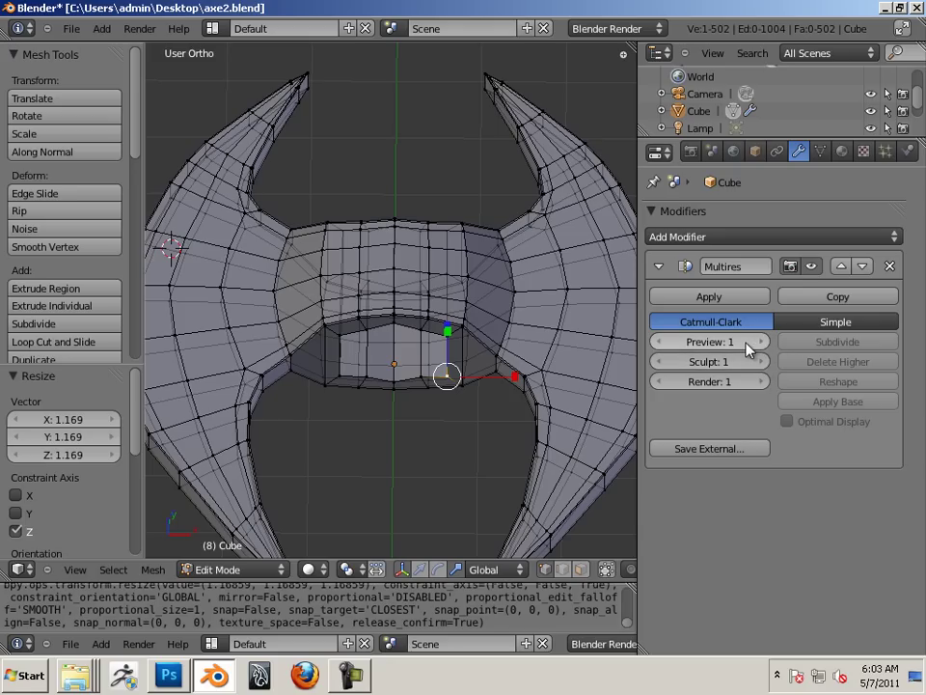
pyautogui.press('Tab')
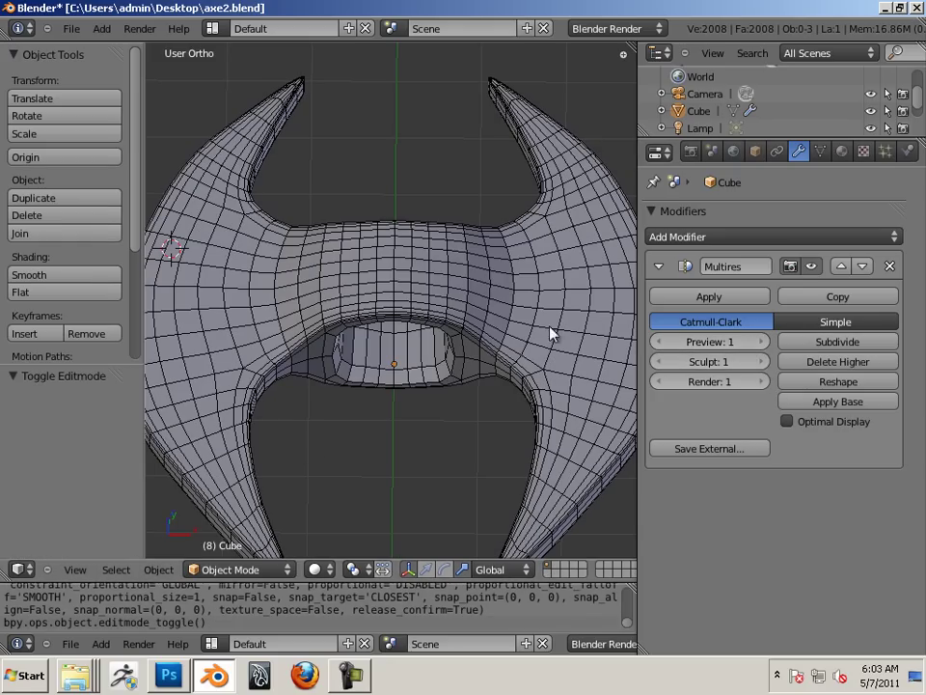
pyautogui.moveTo(399, 284); pyautogui.dragTo(428, 275, button='middle')
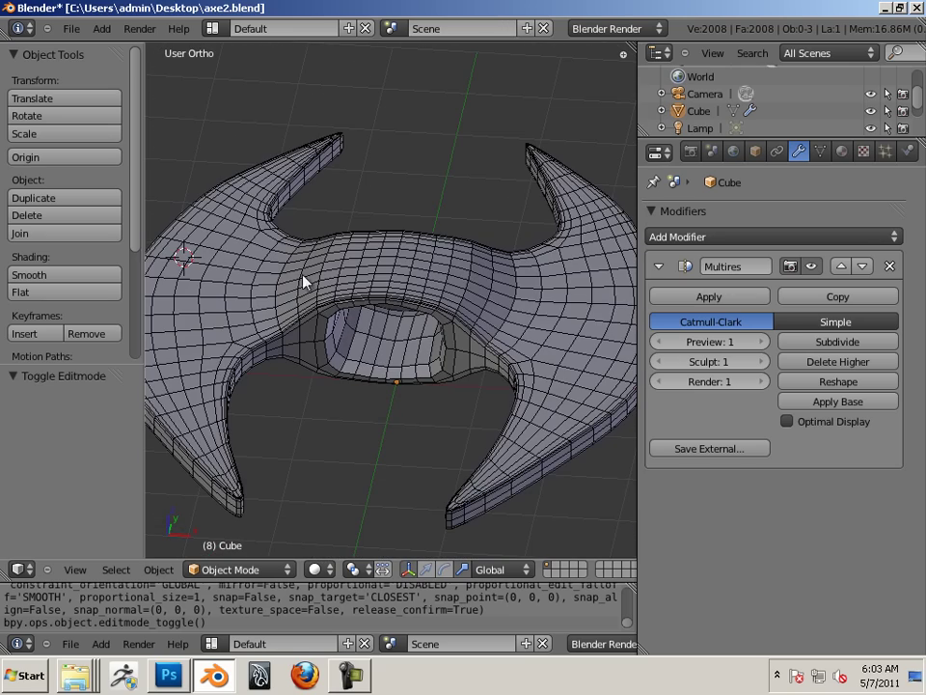
pyautogui.moveTo(236, 306); pyautogui.dragTo(240, 393, button='middle')
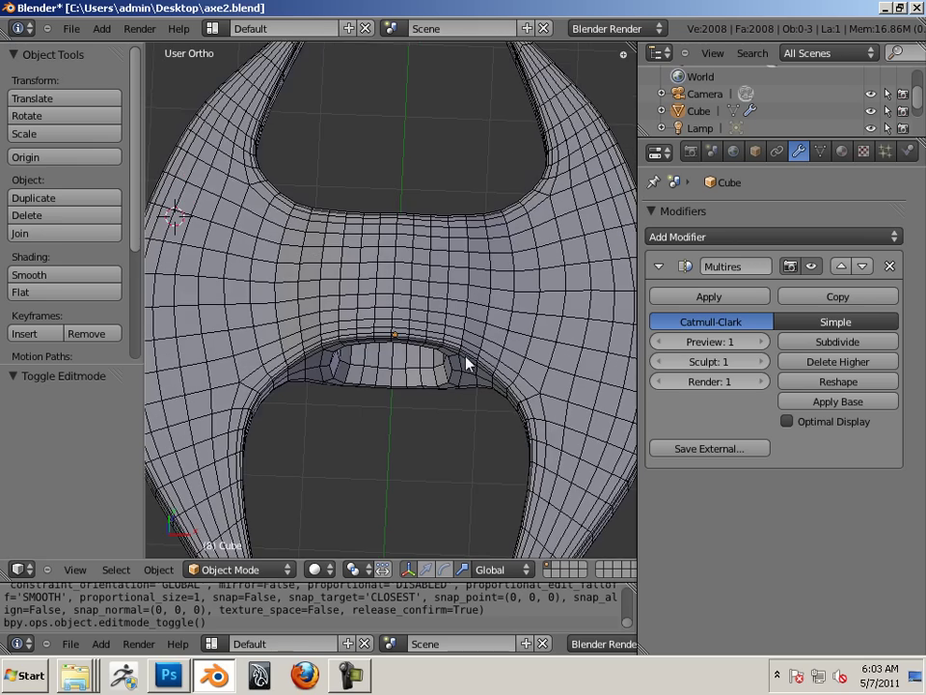
pyautogui.moveTo(529, 472); pyautogui.dragTo(470, 382, button='middle')
pyautogui.scroll(5, 427, 369)
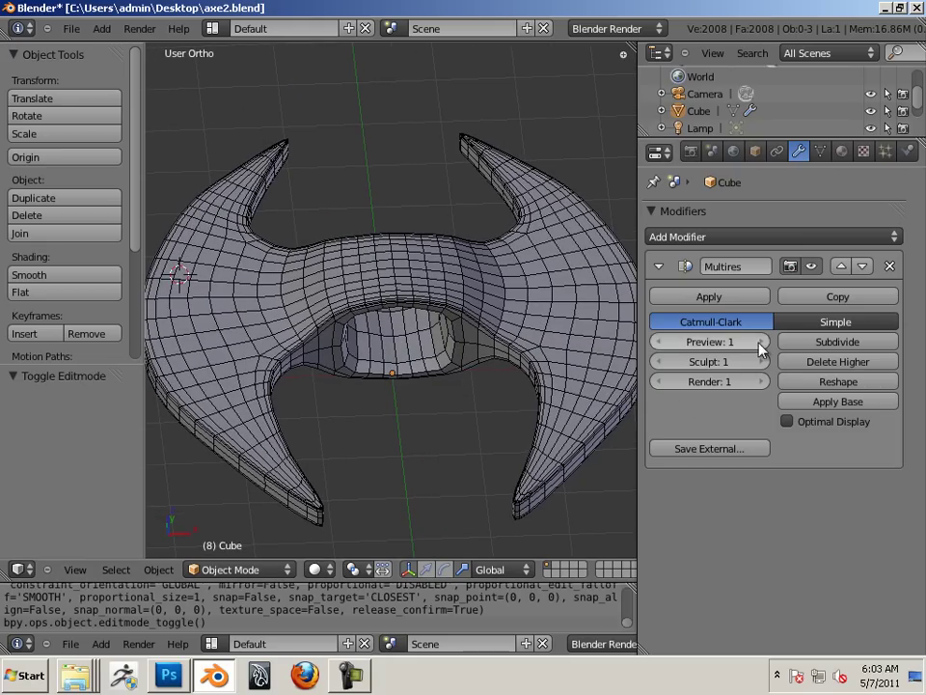
pyautogui.click(890, 267)
pyautogui.moveTo(535, 320); pyautogui.dragTo(499, 316, button='middle')
pyautogui.rightClick(485, 326)
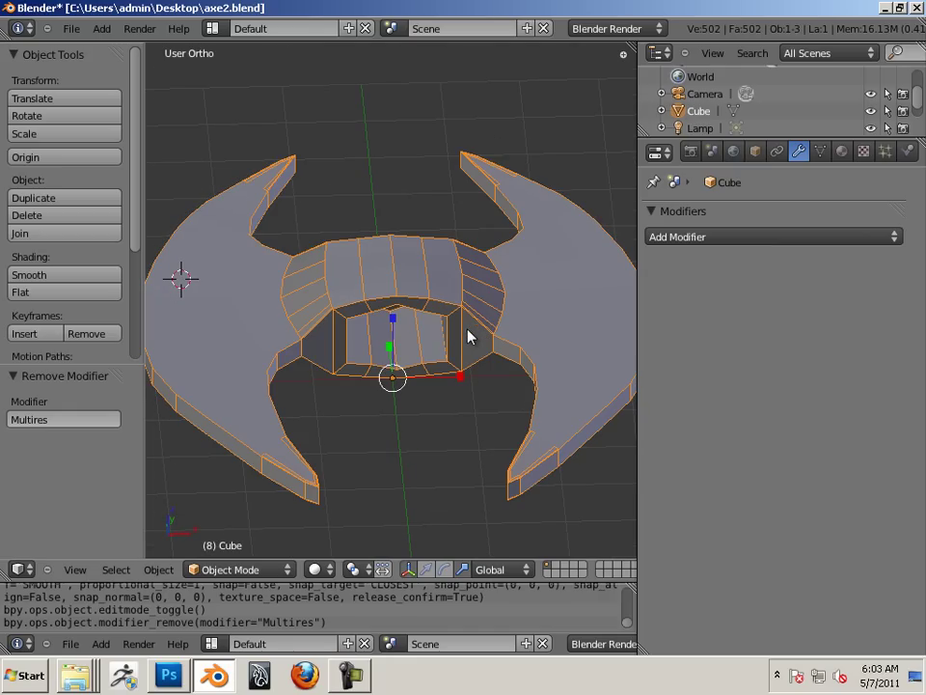
# Limit Edit Mode selection to visible geometry and add one centred loop cut around the -X blade's rim and hole wall
pyautogui.press('Tab')
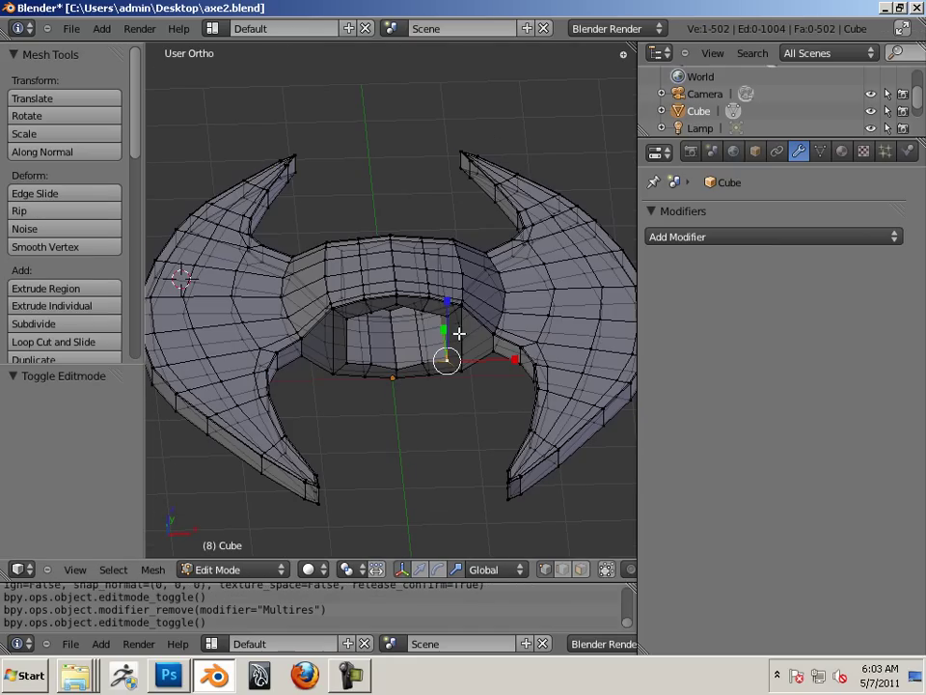
pyautogui.moveTo(448, 333); pyautogui.dragTo(457, 368, button='middle')
pyautogui.scroll(1, 446, 322)
pyautogui.scroll(2, 458, 337)
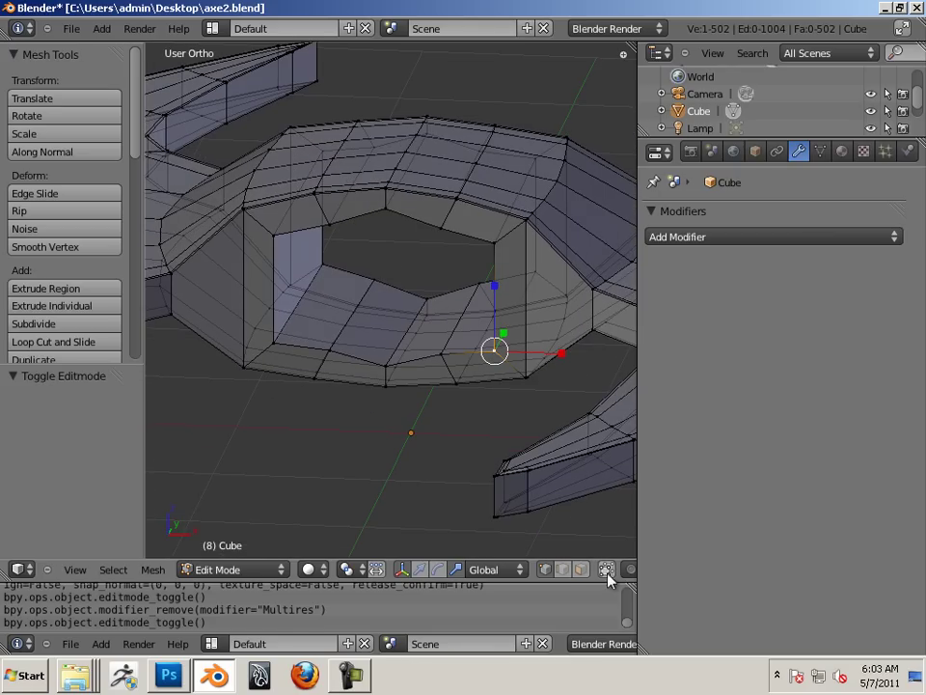
pyautogui.moveTo(393, 355); pyautogui.dragTo(383, 298, button='middle')
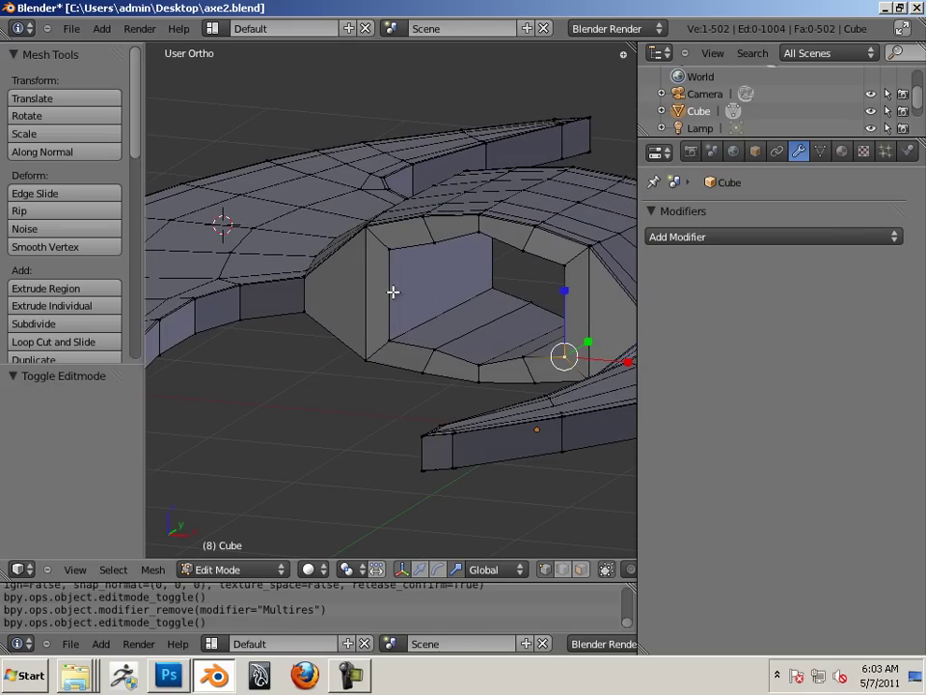
pyautogui.moveTo(389, 290)
pyautogui.mouseDown(button='middle')
pyautogui.moveTo(400, 300)
pyautogui.moveTo(425, 288)
pyautogui.moveTo(393, 322)
pyautogui.moveTo(404, 313)
pyautogui.moveTo(333, 315)
pyautogui.moveTo(401, 308)
pyautogui.mouseUp(button='middle')
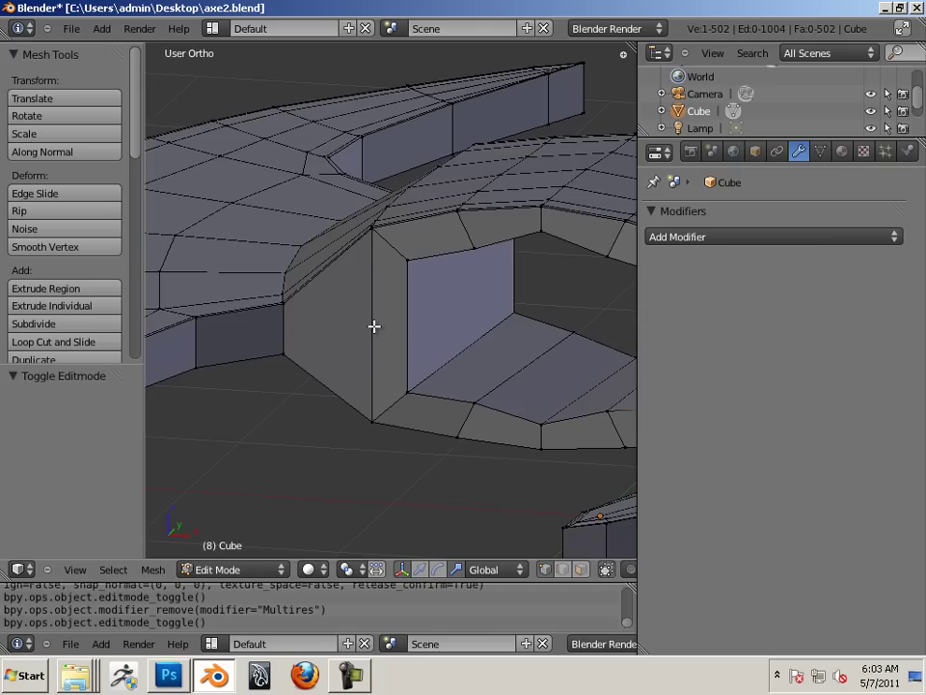
pyautogui.hotkey('ctrl', 'r')
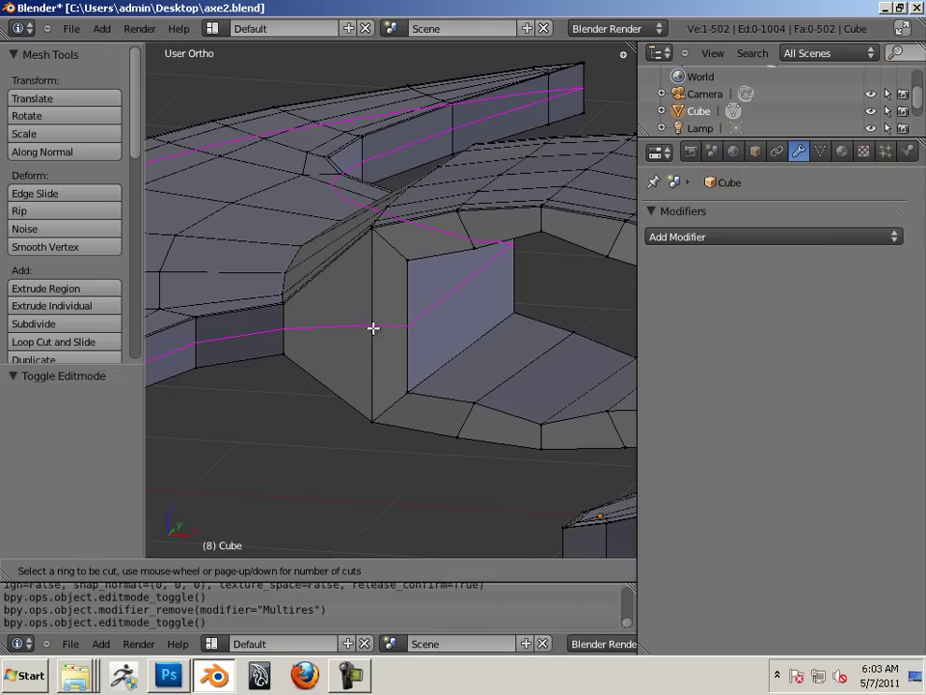
pyautogui.doubleClick(371, 331)
# Add one centred loop cut around the +X blade's rim and the hole's +X side wall
pyautogui.scroll(-4, 479, 364)
pyautogui.moveTo(323, 309); pyautogui.dragTo(454, 324, button='middle')
pyautogui.scroll(6, 523, 332)
pyautogui.moveTo(523, 332); pyautogui.dragTo(469, 324, button='middle')
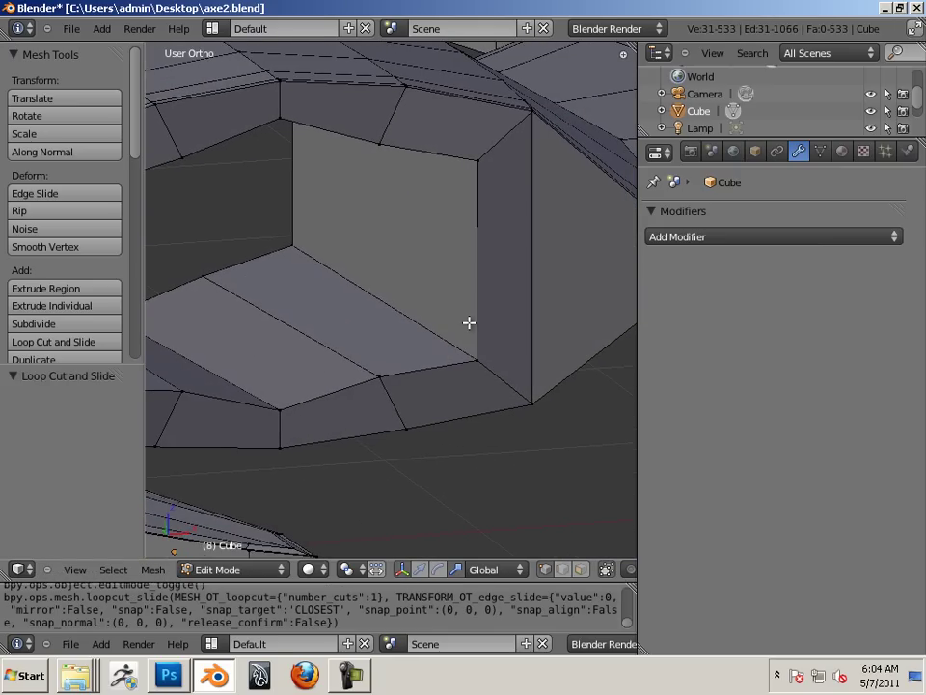
pyautogui.hotkey('ctrl', 'r')
pyautogui.click(477, 285)
pyautogui.scroll(-5, 477, 294)
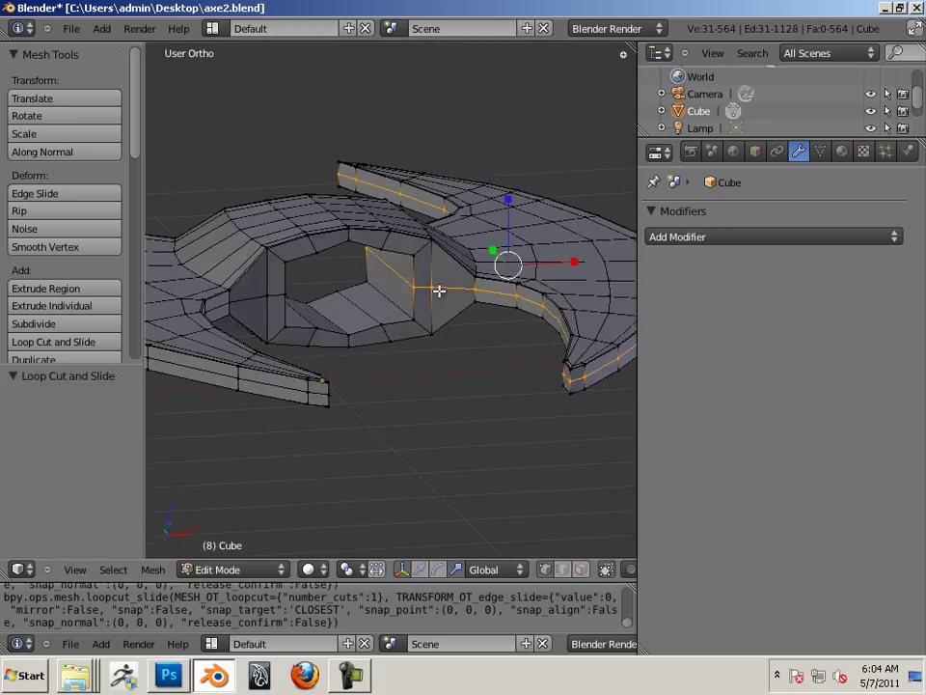
pyautogui.moveTo(439, 290); pyautogui.dragTo(387, 290, button='middle')
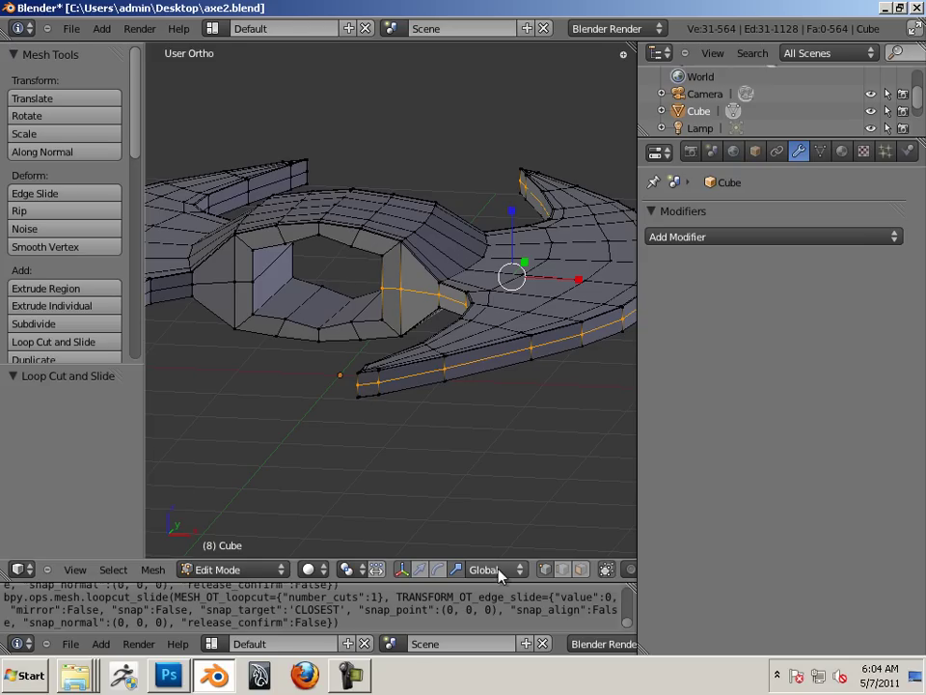
# Switch to edge selection and select the new middle edge loop around the +X blade
pyautogui.click(418, 569)
pyautogui.rightClick(405, 382)
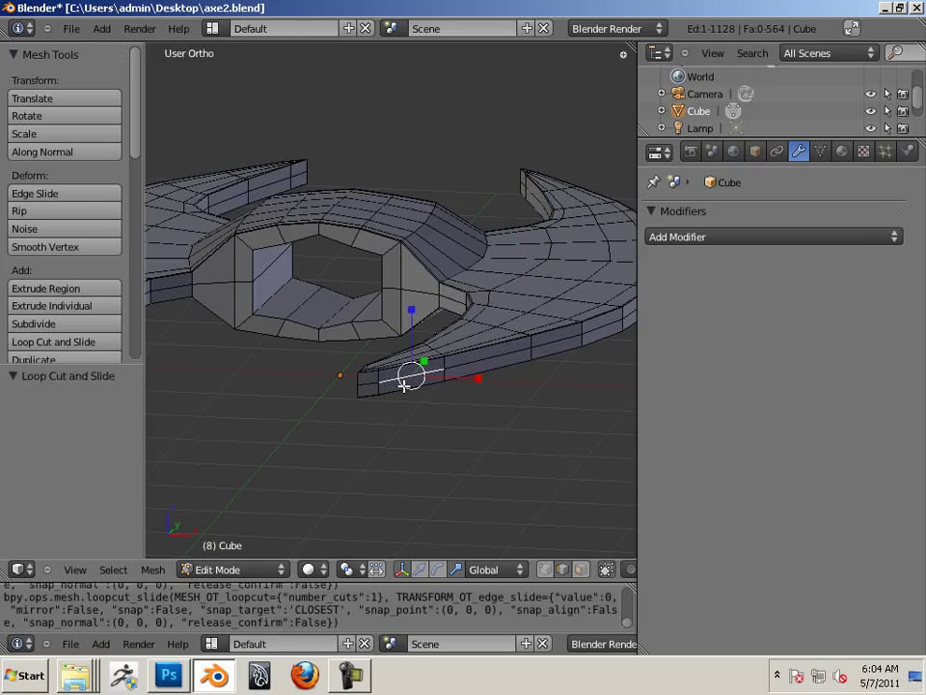
pyautogui.keyDown('alt'); pyautogui.keyDown('shift'); pyautogui.rightClick(473, 362); pyautogui.keyUp('shift'); pyautogui.keyUp('alt')
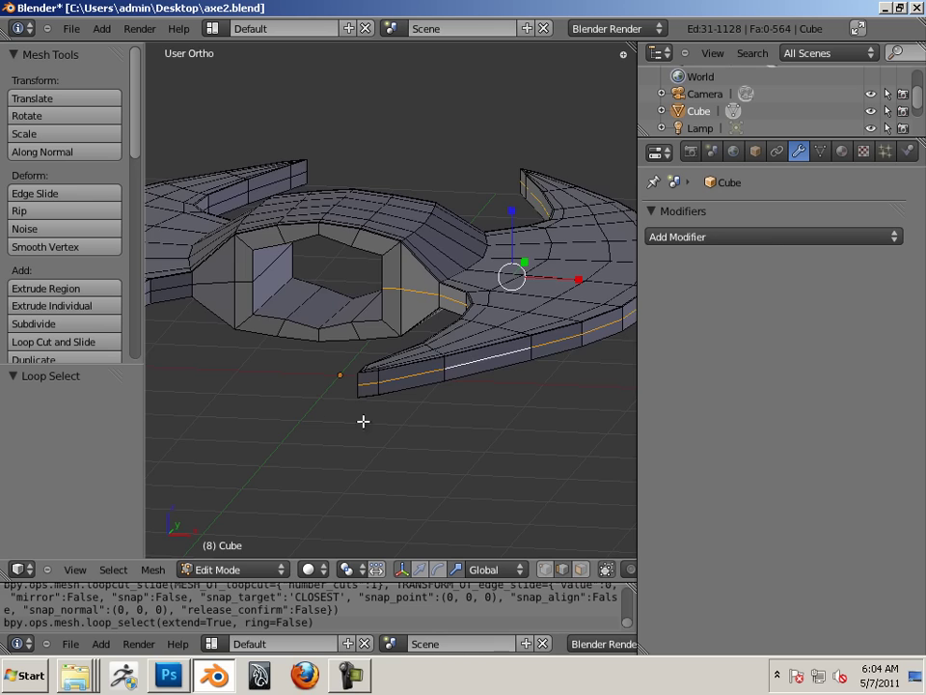
pyautogui.moveTo(363, 422); pyautogui.dragTo(379, 462, button='middle')
# Select only the middle edges along the +X blade's outer cutting edge, from the -Y tip to the blade's centre
pyautogui.rightClick(483, 445)
pyautogui.moveTo(482, 446); pyautogui.dragTo(440, 450, button='middle')
pyautogui.keyDown('shift'); pyautogui.rightClick(365, 442); pyautogui.keyUp('shift')
pyautogui.keyDown('shift'); pyautogui.rightClick(419, 432); pyautogui.keyUp('shift')
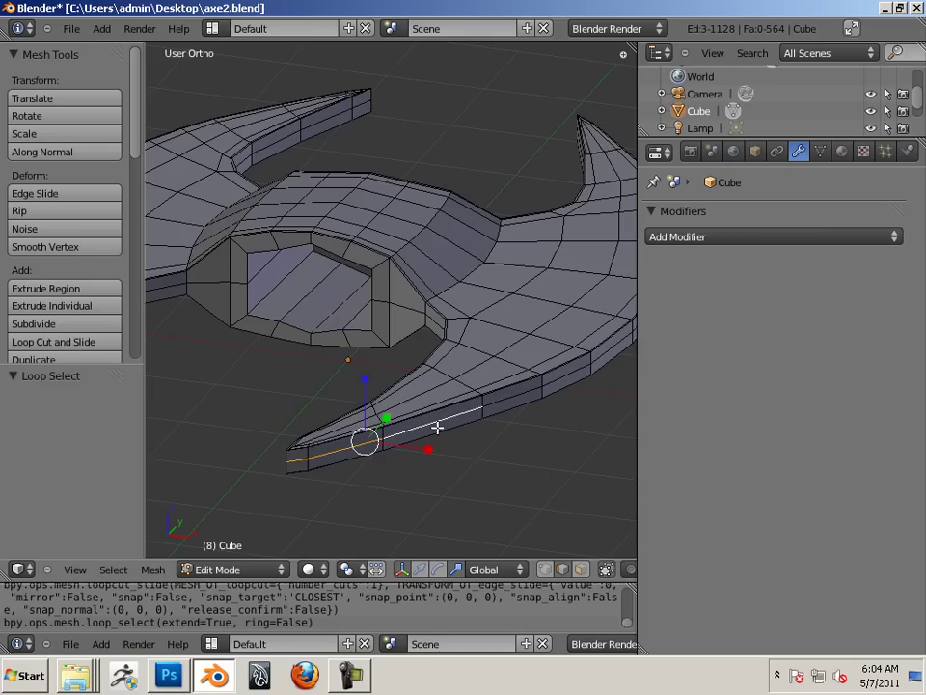
pyautogui.moveTo(529, 422); pyautogui.dragTo(368, 416, button='middle')
pyautogui.keyDown('ctrl'); pyautogui.rightClick(359, 421); pyautogui.keyUp('ctrl')
pyautogui.keyDown('ctrl'); pyautogui.rightClick(427, 422); pyautogui.keyUp('ctrl')
pyautogui.keyDown('ctrl'); pyautogui.rightClick(358, 416); pyautogui.keyUp('ctrl')
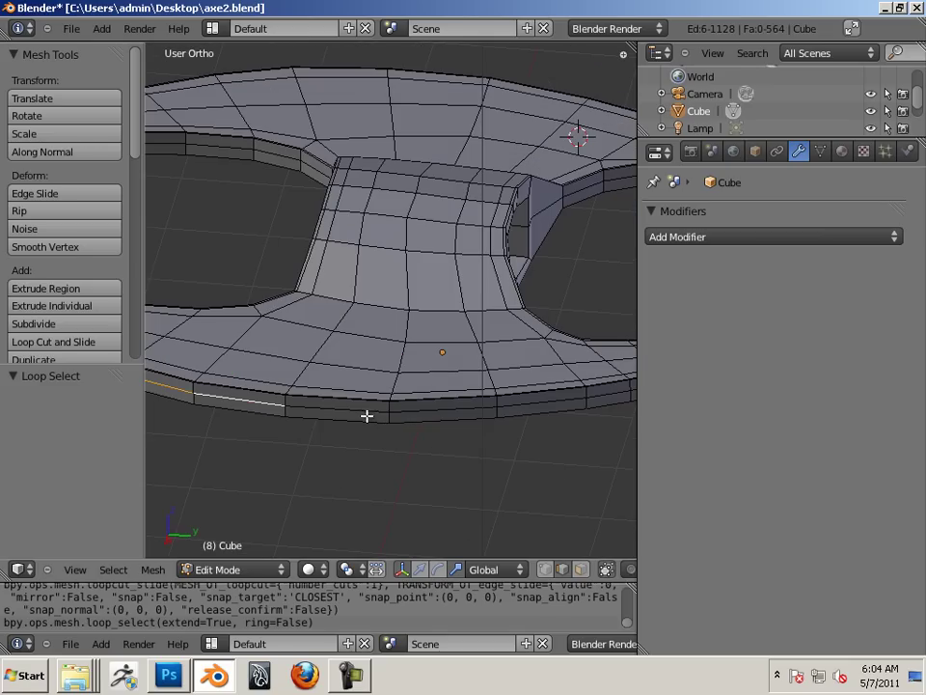
pyautogui.keyDown('ctrl'); pyautogui.rightClick(381, 413); pyautogui.keyUp('ctrl')
pyautogui.keyDown('ctrl'); pyautogui.rightClick(439, 414); pyautogui.keyUp('ctrl')
# Extend the selection along the +X blade's outer middle edges to the +Y tip and move them 0.219 outward along X
pyautogui.moveTo(439, 414); pyautogui.dragTo(360, 432, button='middle')
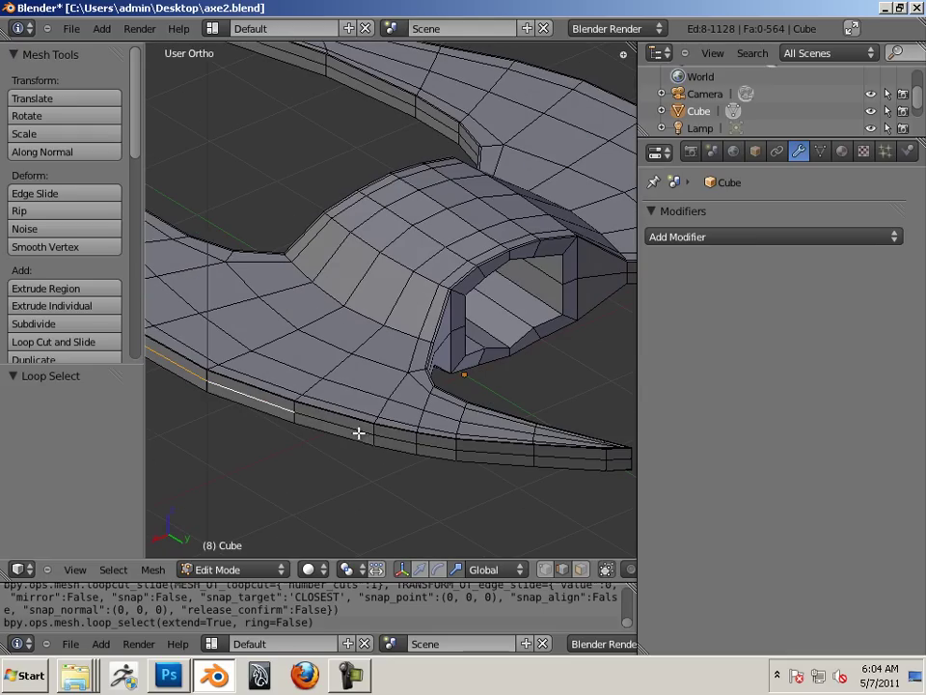
pyautogui.keyDown('ctrl'); pyautogui.rightClick(360, 433); pyautogui.keyUp('ctrl')
pyautogui.keyDown('ctrl'); pyautogui.rightClick(403, 439); pyautogui.keyUp('ctrl')
pyautogui.keyDown('shift'); pyautogui.rightClick(441, 446); pyautogui.keyUp('shift')
pyautogui.moveTo(517, 467); pyautogui.dragTo(469, 461, button='middle')
pyautogui.keyDown('shift'); pyautogui.rightClick(487, 462); pyautogui.keyUp('shift')
pyautogui.keyDown('ctrl'); pyautogui.rightClick(386, 445); pyautogui.keyUp('ctrl')
pyautogui.moveTo(387, 445); pyautogui.dragTo(461, 418, button='middle')
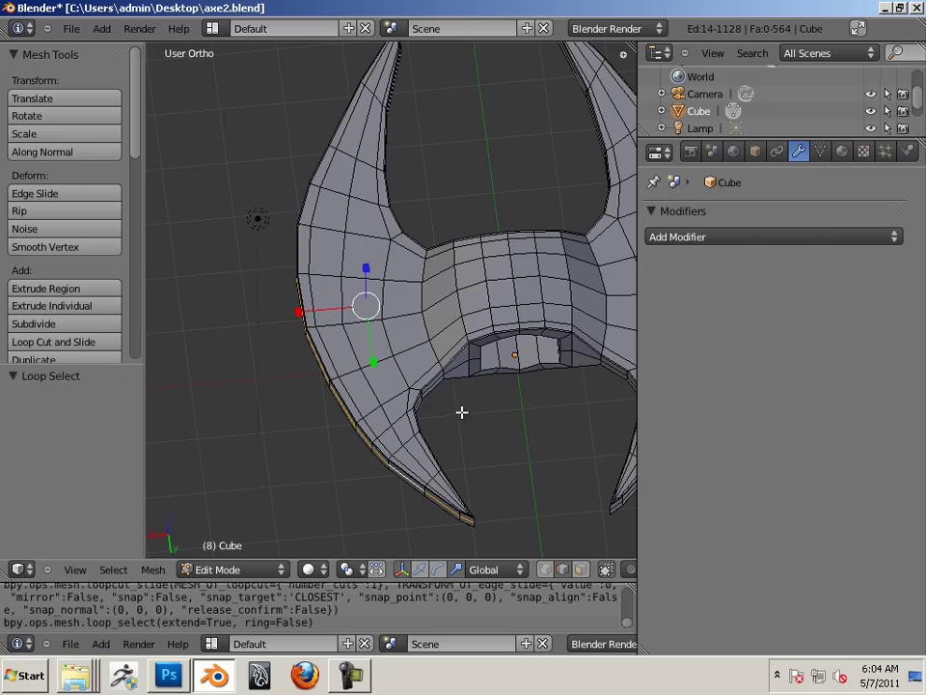
pyautogui.click(420, 569)
pyautogui.moveTo(306, 312)
pyautogui.mouseDown()
pyautogui.moveTo(284, 315)
pyautogui.moveTo(292, 318)
pyautogui.mouseUp()
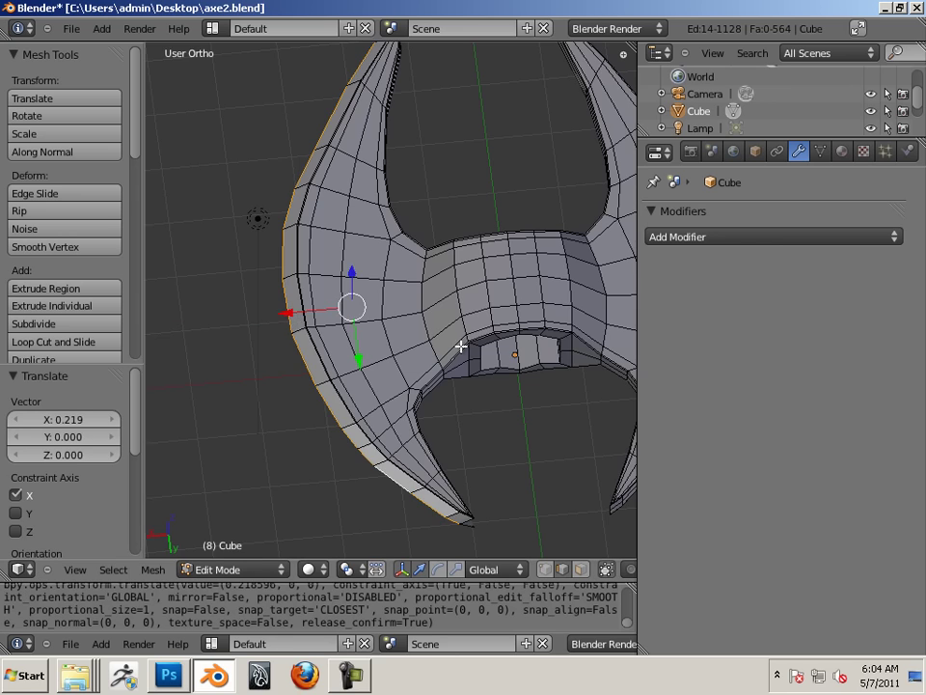
# Examine the +X blade's pushed-out cutting edge and both of its tips from several angles
pyautogui.keyDown('shift'); pyautogui.moveTo(462, 346); pyautogui.dragTo(245, 273, button='middle'); pyautogui.keyUp('shift')
pyautogui.moveTo(367, 311); pyautogui.dragTo(183, 308, button='middle')
pyautogui.scroll(1, 368, 313)
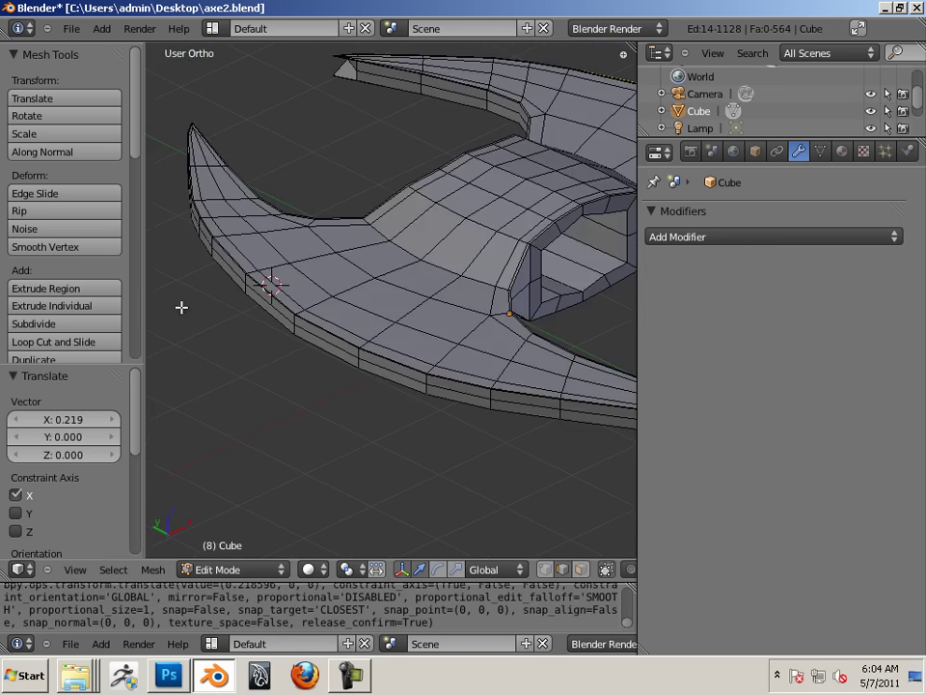
pyautogui.moveTo(553, 283); pyautogui.dragTo(356, 302, button='middle')
pyautogui.scroll(-7, 356, 302)
pyautogui.moveTo(495, 297); pyautogui.dragTo(516, 293)
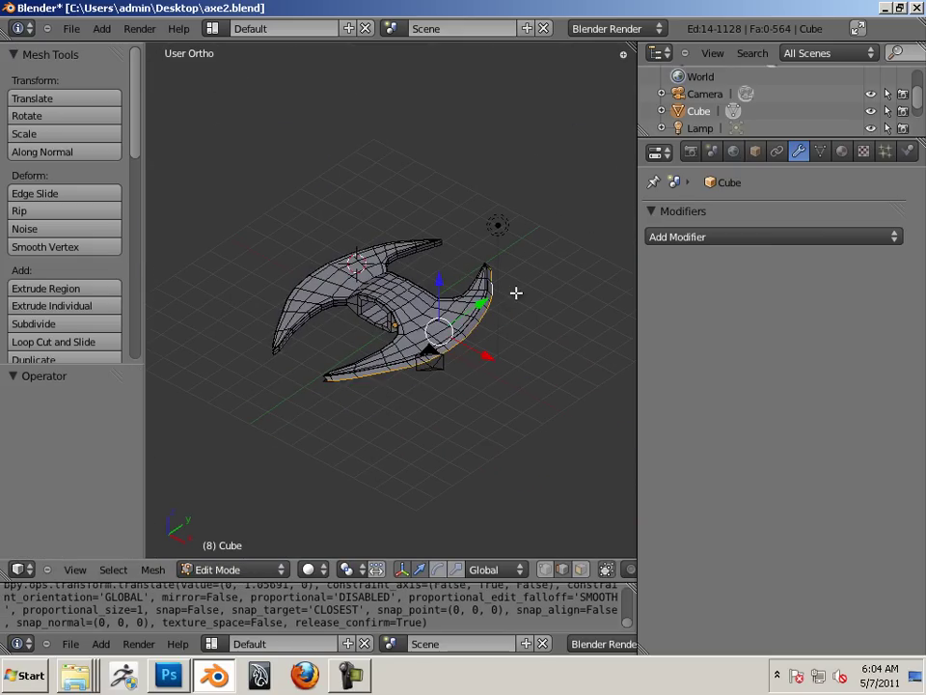
pyautogui.moveTo(366, 335); pyautogui.dragTo(403, 335, button='middle')
pyautogui.moveTo(450, 355); pyautogui.dragTo(451, 324, button='middle')
pyautogui.scroll(2, 510, 337)
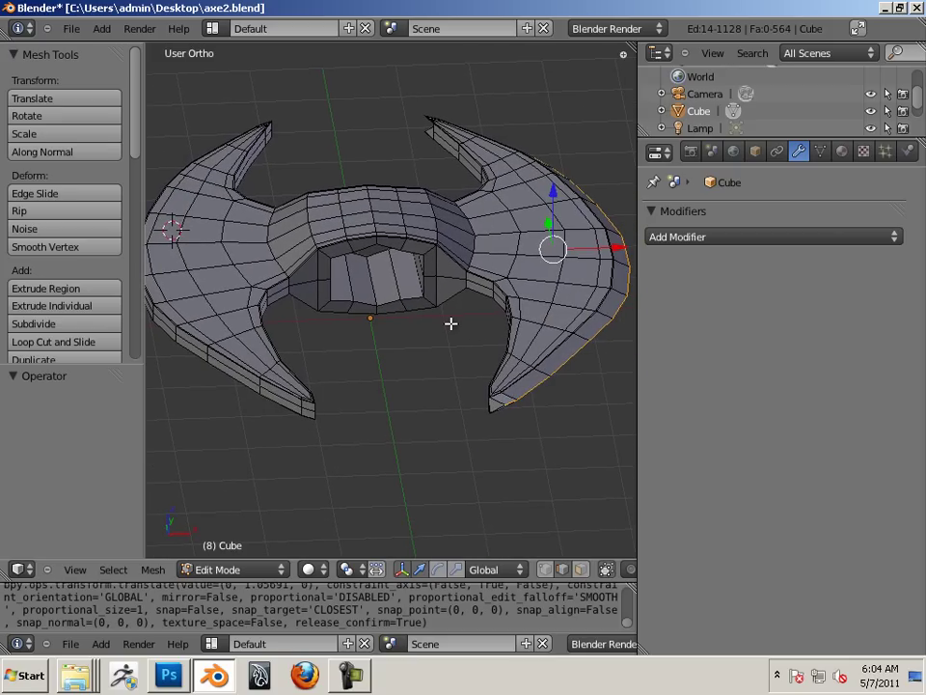
pyautogui.moveTo(540, 413)
pyautogui.keyDown('ctrl'); pyautogui.mouseDown(button='middle')
pyautogui.moveTo(557, 403)
pyautogui.moveTo(527, 408)
pyautogui.mouseUp(button='middle'); pyautogui.keyUp('ctrl')
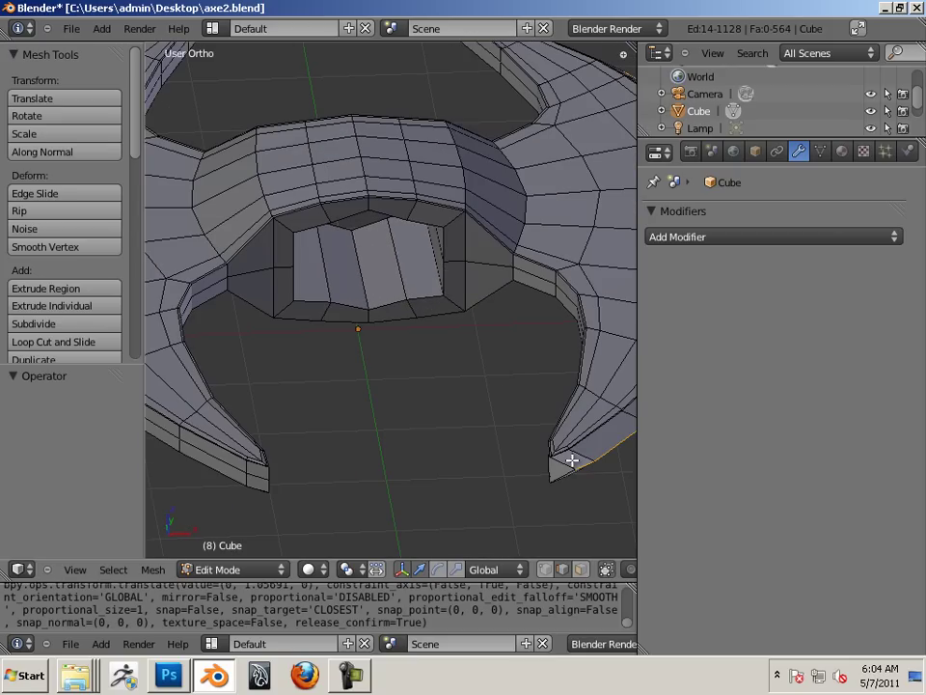
# In top view with vertex selection, move the outer middle vertex at the +X blade's +Y tip by X -0.201, Y 0.079
pyautogui.press('KP_7')
pyautogui.keyDown('shift'); pyautogui.moveTo(440, 211); pyautogui.dragTo(414, 595, button='middle'); pyautogui.keyUp('shift')
pyautogui.keyDown('ctrl'); pyautogui.moveTo(449, 449); pyautogui.dragTo(257, 345, button='middle'); pyautogui.keyUp('ctrl')
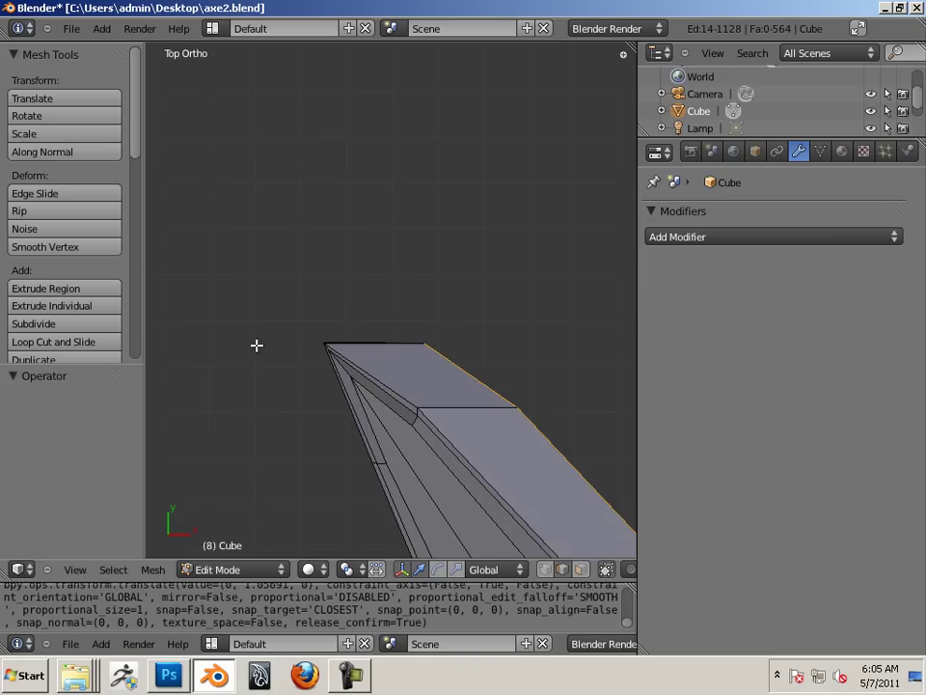
pyautogui.rightClick(424, 344)
pyautogui.click(546, 569)
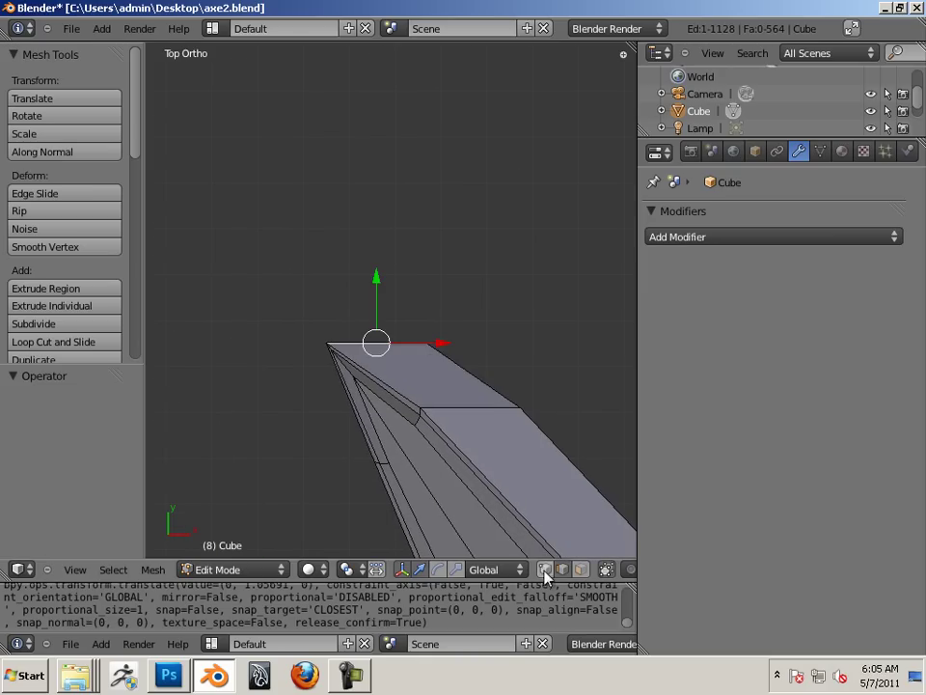
pyautogui.moveTo(426, 344); pyautogui.dragTo(427, 345, button='right')
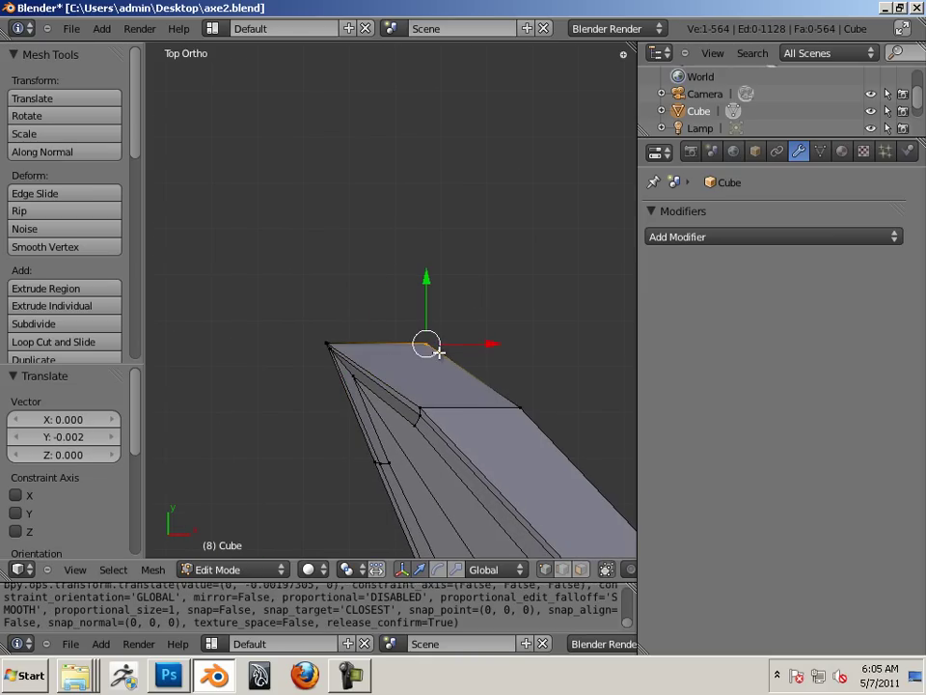
pyautogui.press('g')
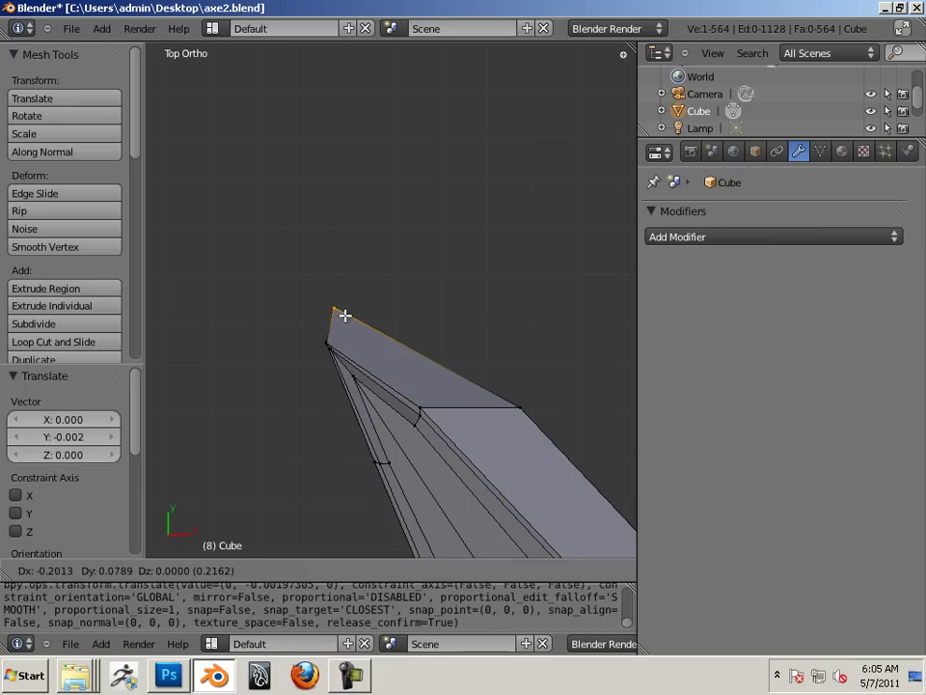
pyautogui.moveTo(345, 316); pyautogui.dragTo(344, 315, button='right')
# Move the outer middle vertex at the +X blade's -Y tip by X -0.233, Y -0.159
pyautogui.scroll(-5, 419, 405)
pyautogui.keyDown('shift'); pyautogui.moveTo(447, 449); pyautogui.dragTo(449, 114, button='middle'); pyautogui.keyUp('shift')
pyautogui.scroll(-5, 453, 193)
pyautogui.keyDown('shift'); pyautogui.moveTo(475, 546); pyautogui.dragTo(487, 84, button='middle'); pyautogui.keyUp('shift')
pyautogui.keyDown('ctrl'); pyautogui.moveTo(478, 250); pyautogui.dragTo(533, 312, button='middle'); pyautogui.keyUp('ctrl')
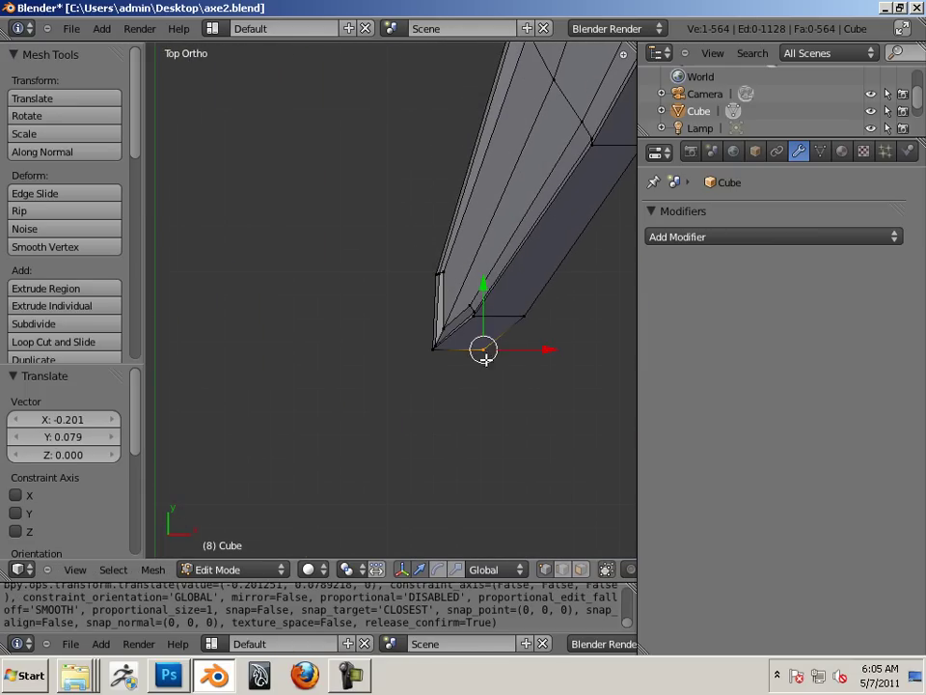
pyautogui.press('g')
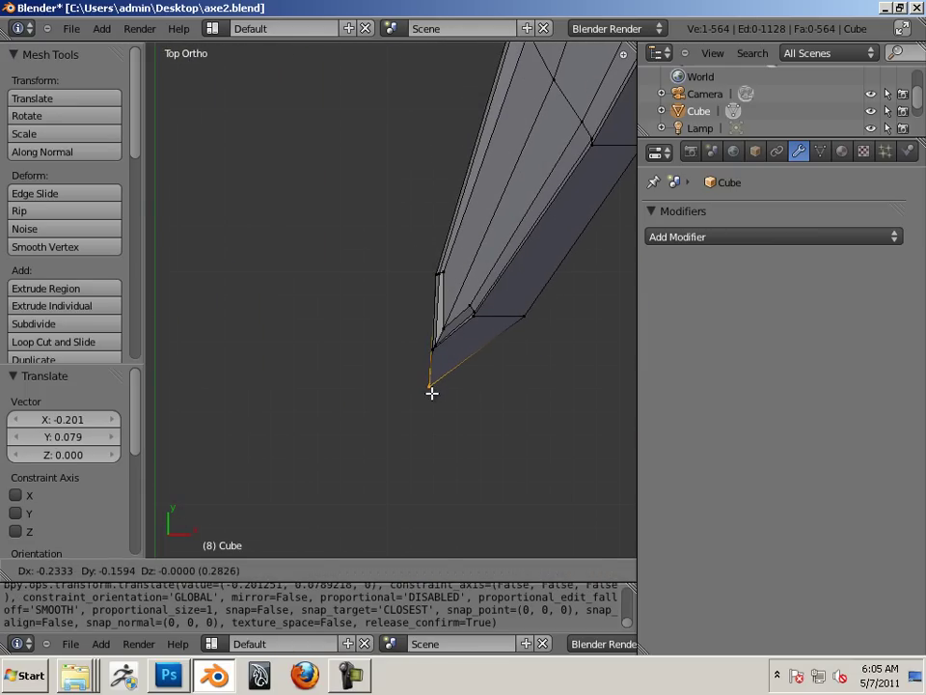
pyautogui.click(431, 393)
# Move the next two outer middle vertices from the -Y tip by X -0.148, Y -0.101 and X -0.097, Y -0.128
pyautogui.rightClick(530, 326)
pyautogui.press('g')
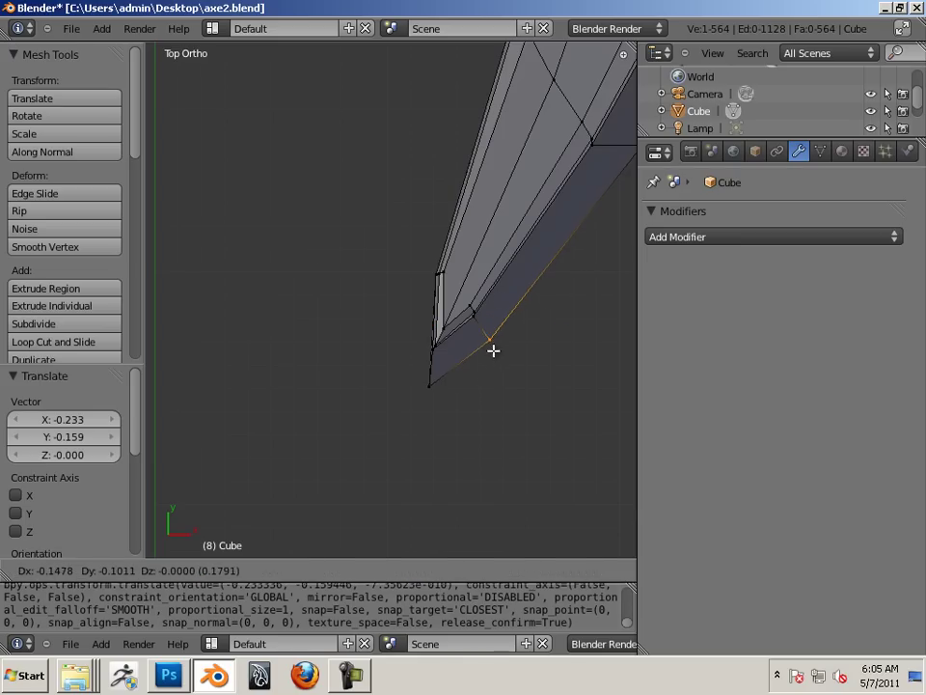
pyautogui.click(493, 350)
pyautogui.keyDown('shift'); pyautogui.moveTo(532, 300); pyautogui.dragTo(371, 484, button='middle'); pyautogui.keyUp('shift')
pyautogui.rightClick(490, 332)
pyautogui.press('g')
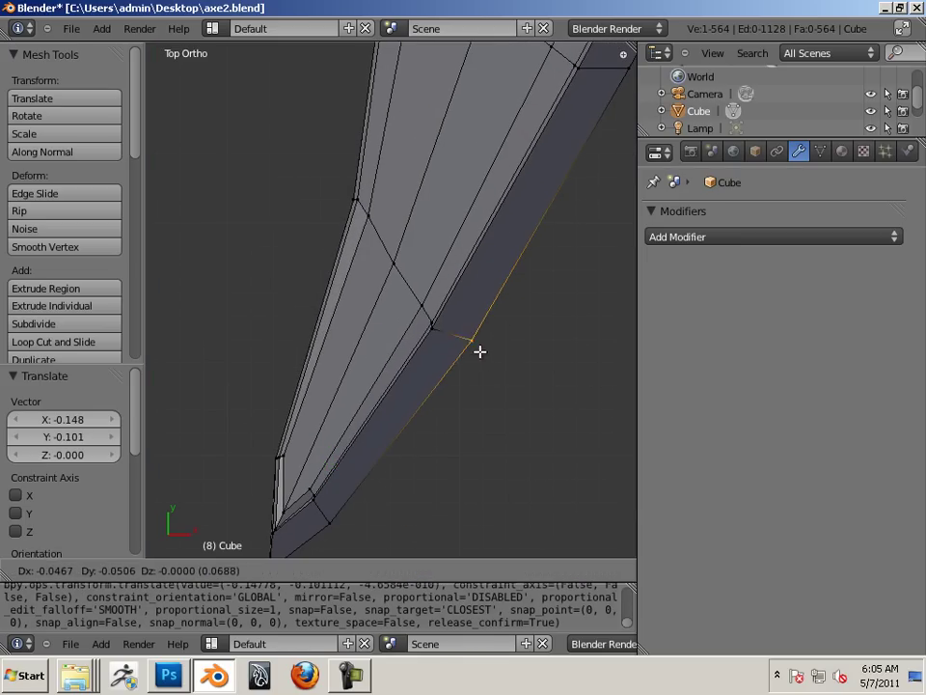
pyautogui.click(471, 367)
# Shift the following outer middle vertices towards the -Y tip, moving the last one by X -0.062, Y -0.078
pyautogui.keyDown('shift'); pyautogui.moveTo(559, 167); pyautogui.dragTo(353, 416, button='middle'); pyautogui.keyUp('shift')
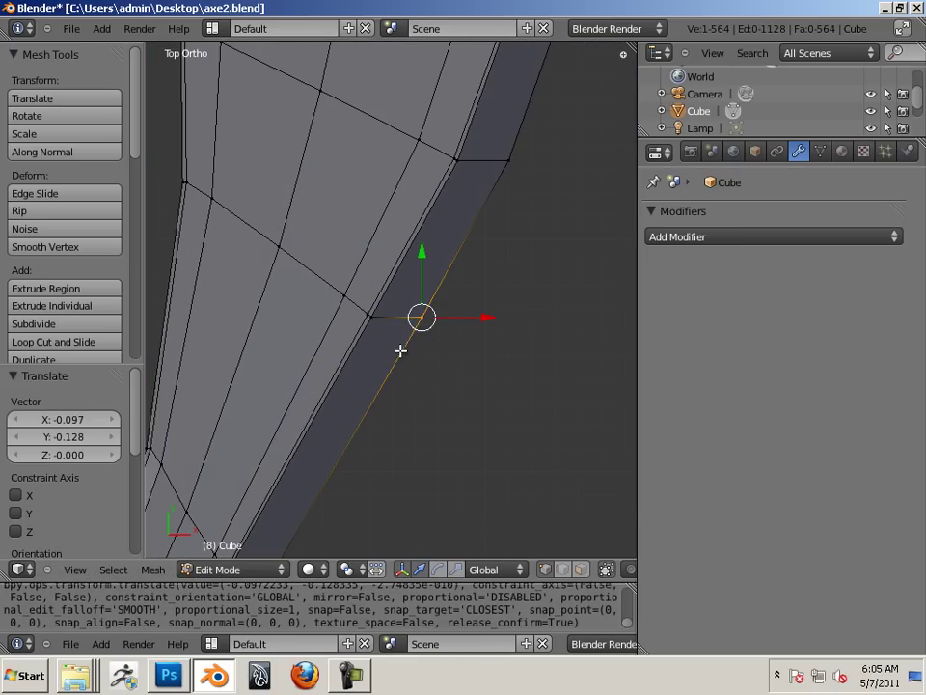
pyautogui.press('g')
pyautogui.moveTo(412, 355); pyautogui.dragTo(412, 355)
pyautogui.keyDown('shift'); pyautogui.moveTo(536, 190); pyautogui.dragTo(459, 369, button='middle'); pyautogui.keyUp('shift')
pyautogui.press('b')
pyautogui.moveTo(452, 324); pyautogui.dragTo(423, 367)
# Towards the blade's +Y end, move two neighbouring outer middle vertices by X -0.082, Y 0.117 and X -0.093, Y 0.113
pyautogui.keyDown('shift'); pyautogui.moveTo(504, 200); pyautogui.dragTo(492, 495, button='middle'); pyautogui.keyUp('shift')
pyautogui.keyDown('shift'); pyautogui.moveTo(490, 166); pyautogui.dragTo(498, 492, button='middle'); pyautogui.keyUp('shift')
pyautogui.keyDown('shift'); pyautogui.moveTo(358, 168); pyautogui.dragTo(498, 483, button='middle'); pyautogui.keyUp('shift')
pyautogui.keyDown('shift'); pyautogui.moveTo(364, 166); pyautogui.dragTo(453, 351, button='middle'); pyautogui.keyUp('shift')
pyautogui.keyDown('shift'); pyautogui.scroll(2, 452, 351); pyautogui.keyUp('shift')
pyautogui.rightClick(528, 293)
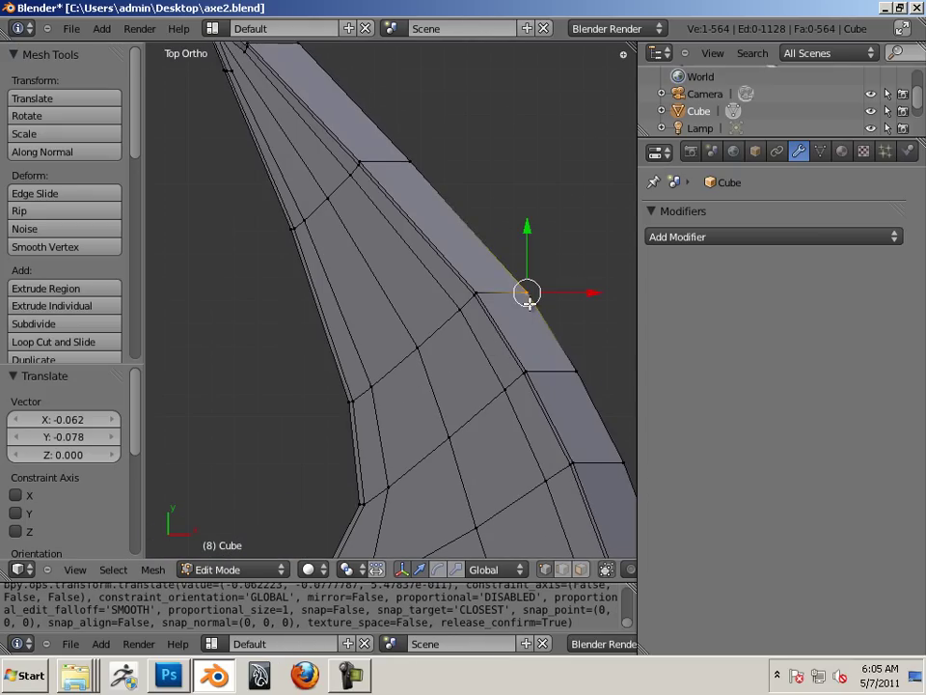
pyautogui.press('g')
pyautogui.click(509, 264)
pyautogui.rightClick(421, 170)
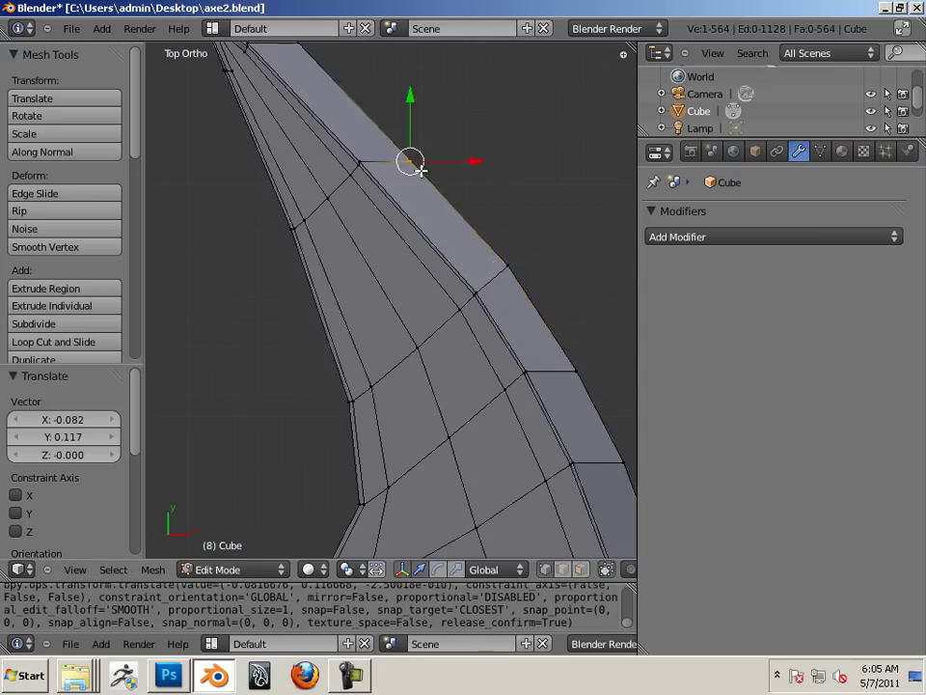
pyautogui.moveTo(421, 170); pyautogui.dragTo(399, 144)
# Move the outer middle vertex beside the +Y tip vertex by X -0.163, Y 0.070
pyautogui.keyDown('shift'); pyautogui.moveTo(328, 82); pyautogui.dragTo(474, 320, button='middle'); pyautogui.keyUp('shift')
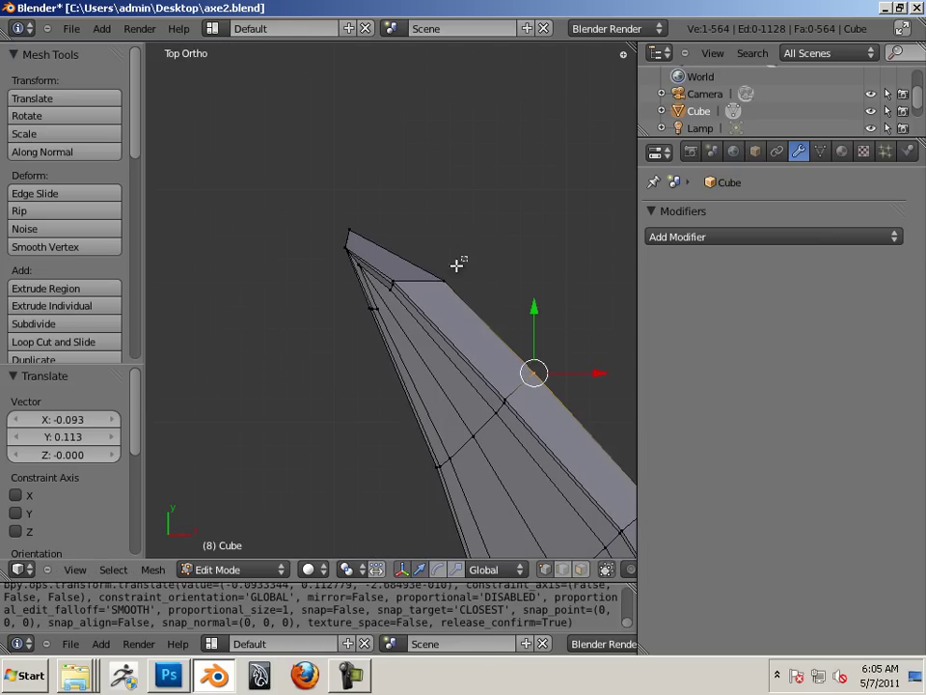
pyautogui.rightClick(445, 281)
pyautogui.press('g')
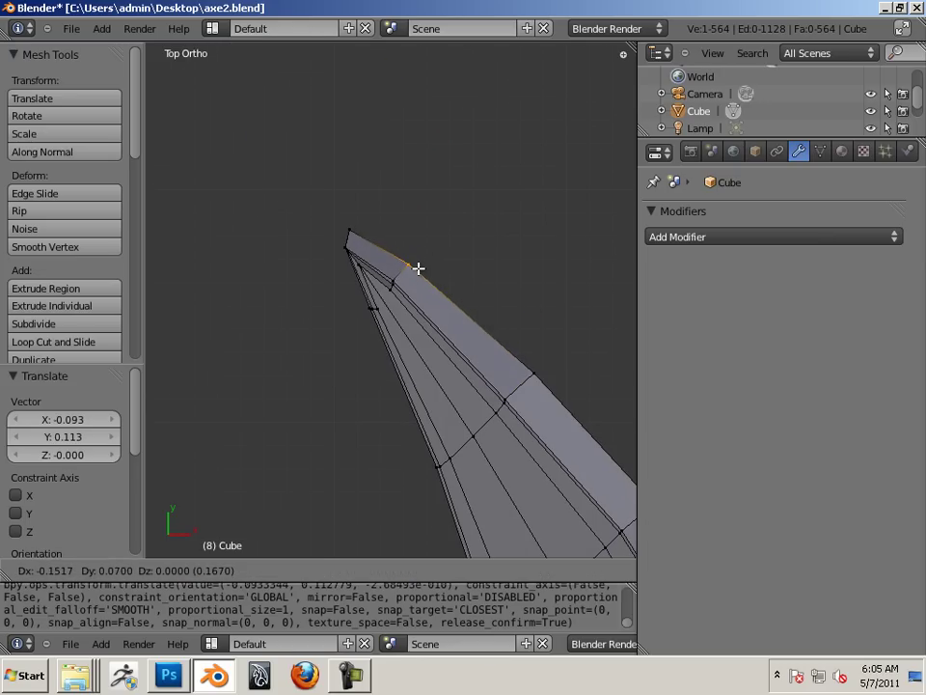
pyautogui.click(415, 268)
# In top view with face selection, select the visible faces of the axe head's -X half and delete them
pyautogui.scroll(-6, 450, 200)
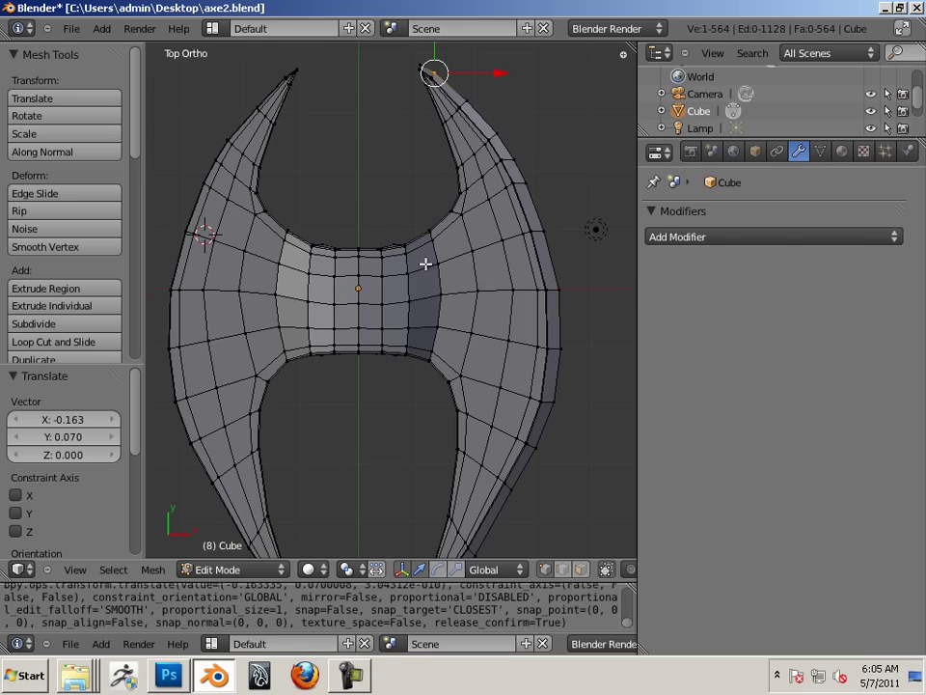
pyautogui.moveTo(428, 322); pyautogui.dragTo(428, 288, button='middle')
pyautogui.scroll(3, 427, 283)
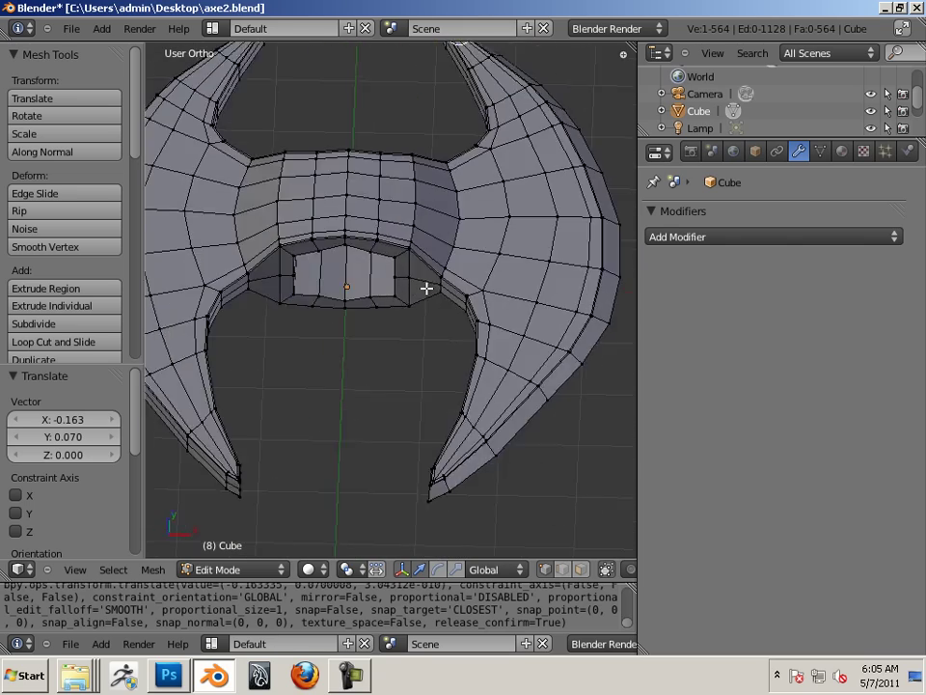
pyautogui.scroll(3, 433, 336)
pyautogui.scroll(-5, 433, 337)
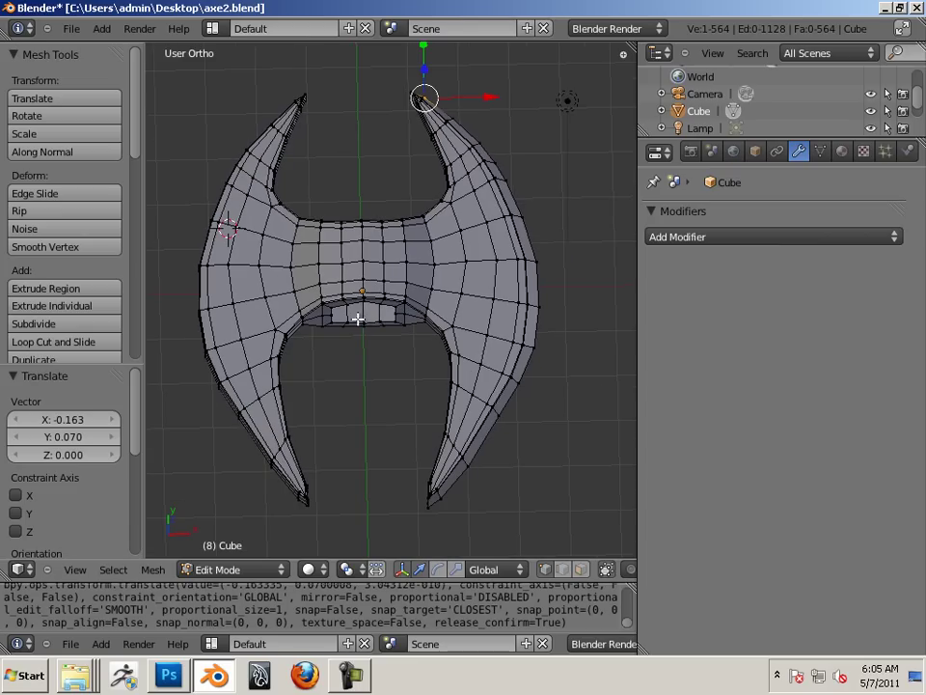
pyautogui.press('KP_7')
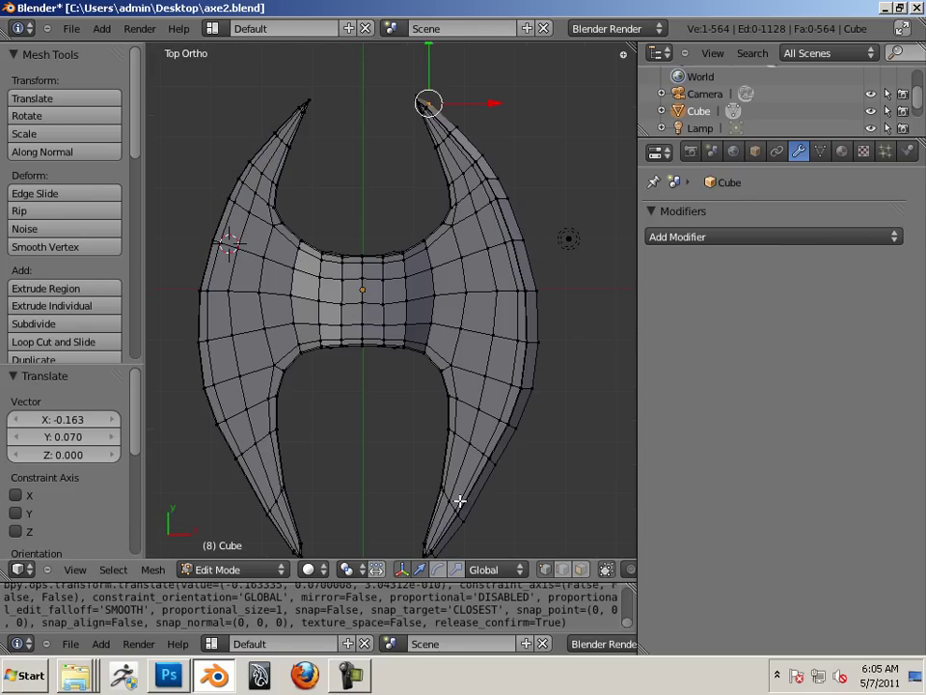
pyautogui.click(580, 569)
pyautogui.scroll(-2, 315, 335)
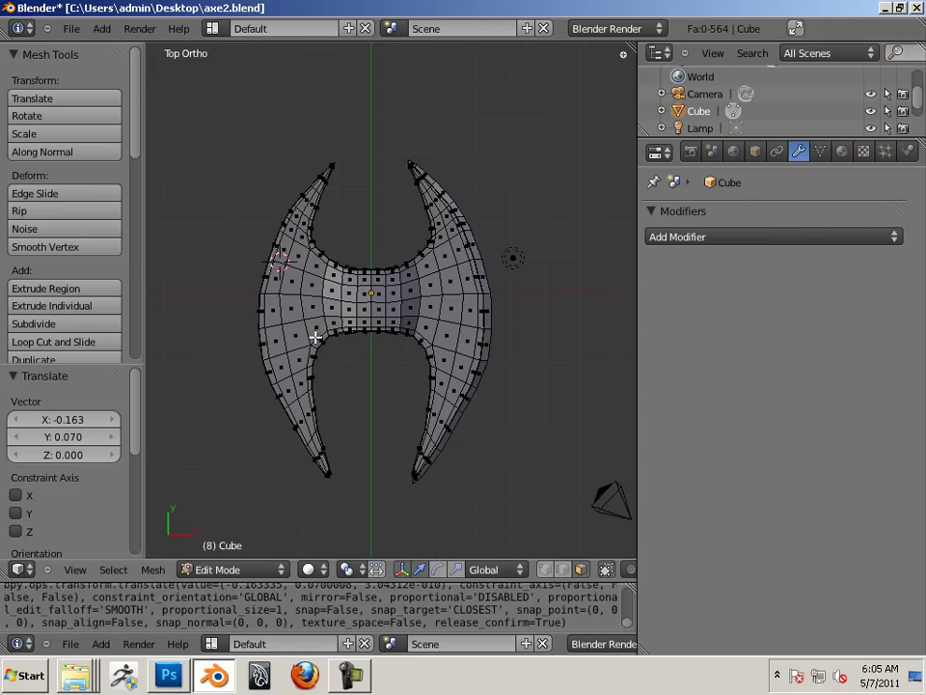
pyautogui.moveTo(223, 130); pyautogui.dragTo(370, 529)
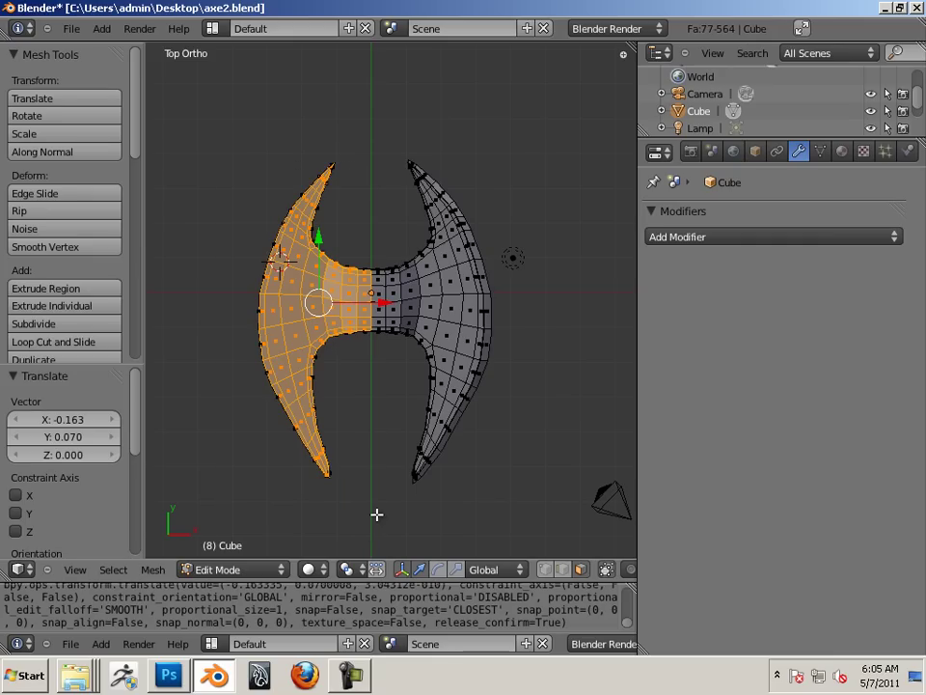
pyautogui.press('x')
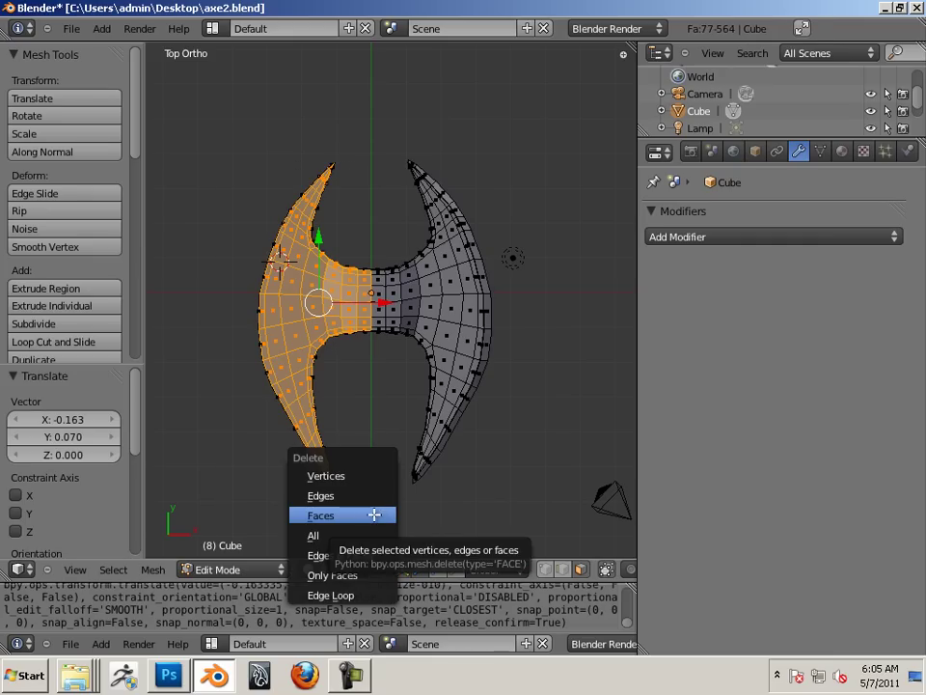
pyautogui.click(376, 514)
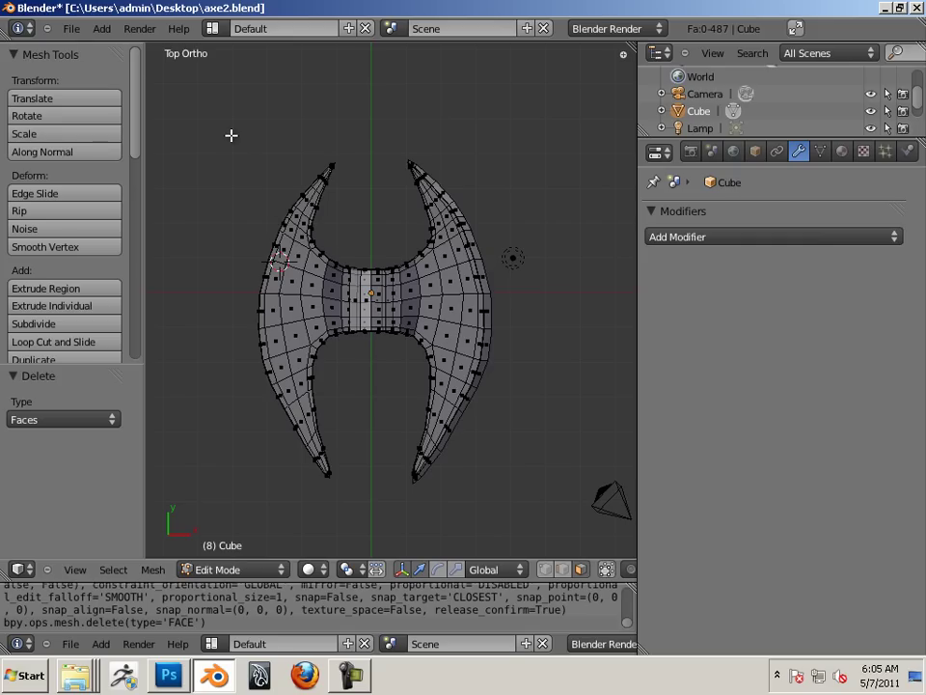
# Select the remaining underside and inner faces of the -X half and delete them
pyautogui.moveTo(212, 123); pyautogui.dragTo(369, 506)
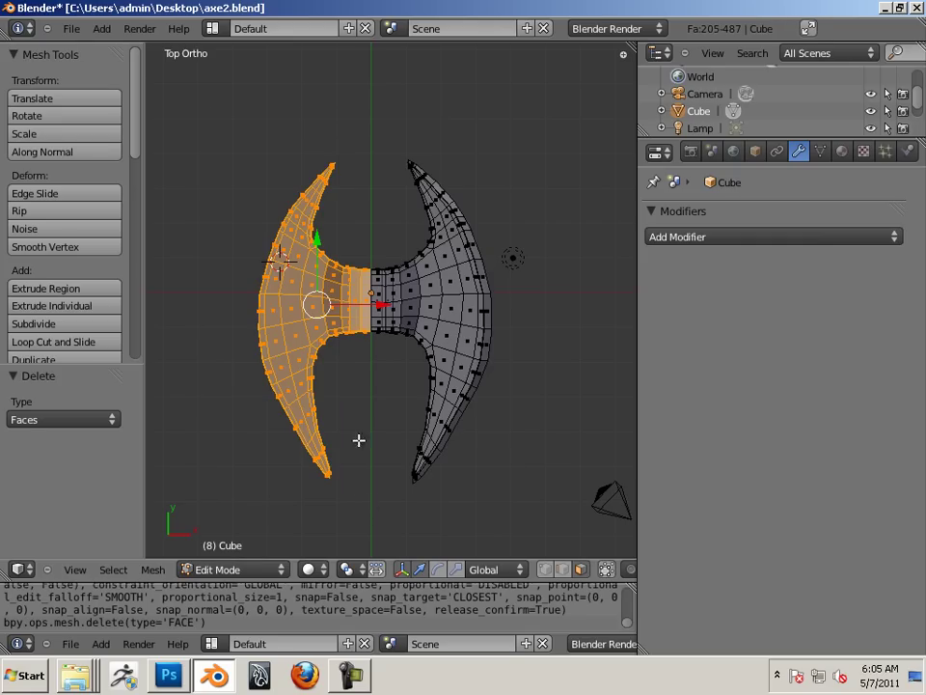
pyautogui.press('x')
pyautogui.click(305, 342)
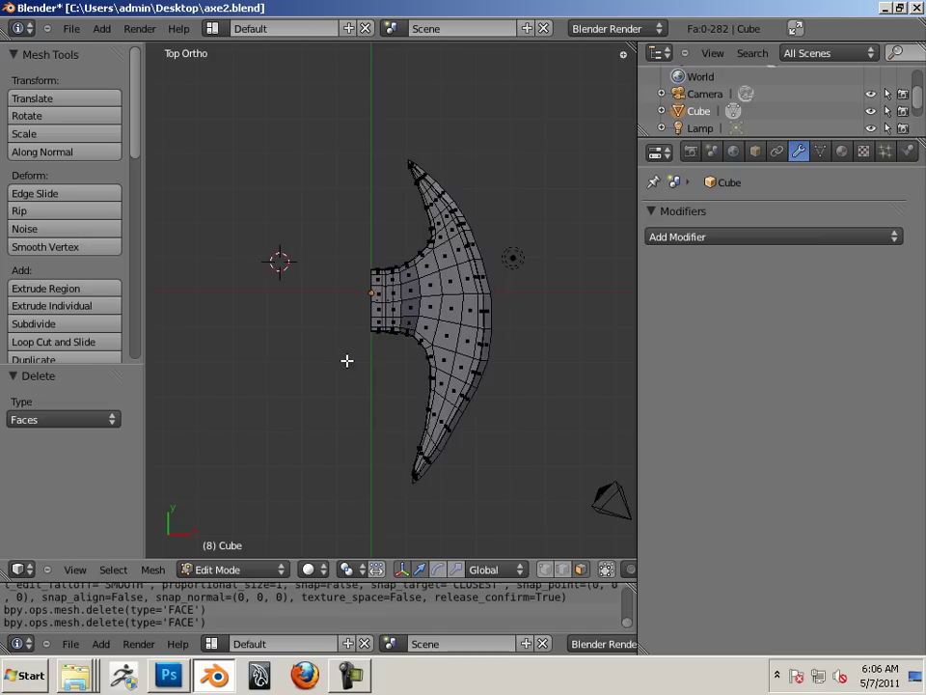
# Select all faces of the remaining +X half and move them 0.046 along X
pyautogui.scroll(10, 463, 402)
pyautogui.scroll(-1, 463, 403)
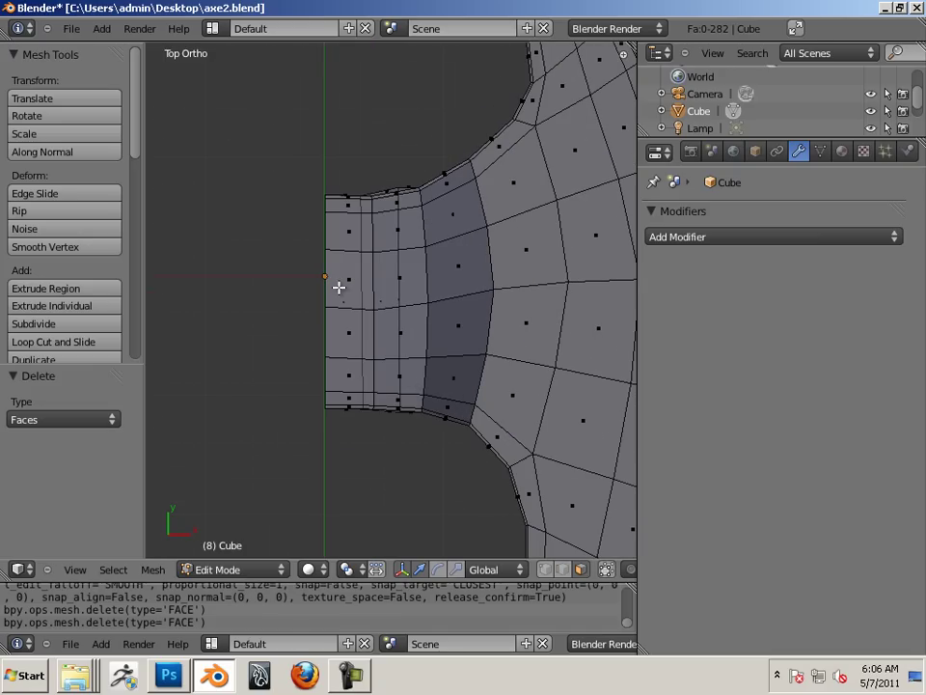
pyautogui.press('a')
pyautogui.moveTo(576, 315); pyautogui.dragTo(586, 317)
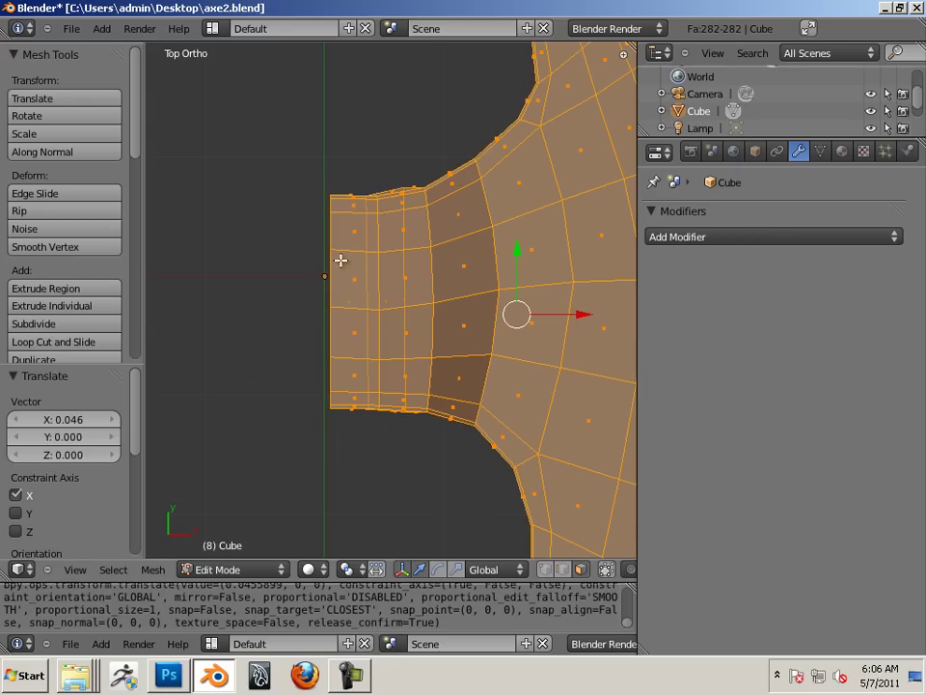
# Add a Mirror modifier across X and move the selected half -0.026 along X towards the centre line
pyautogui.click(682, 237)
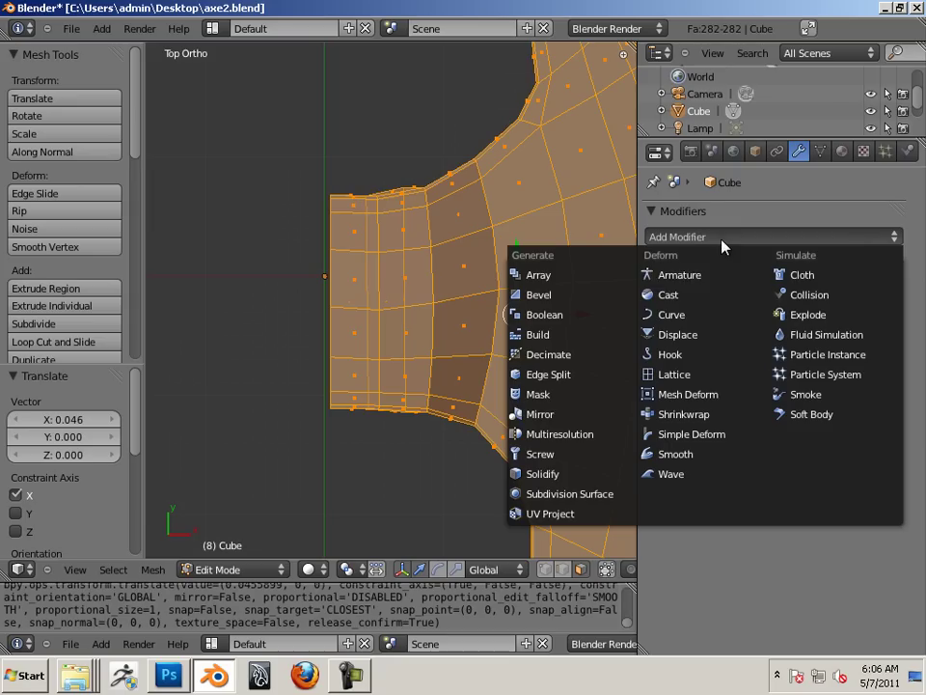
pyautogui.click(590, 414)
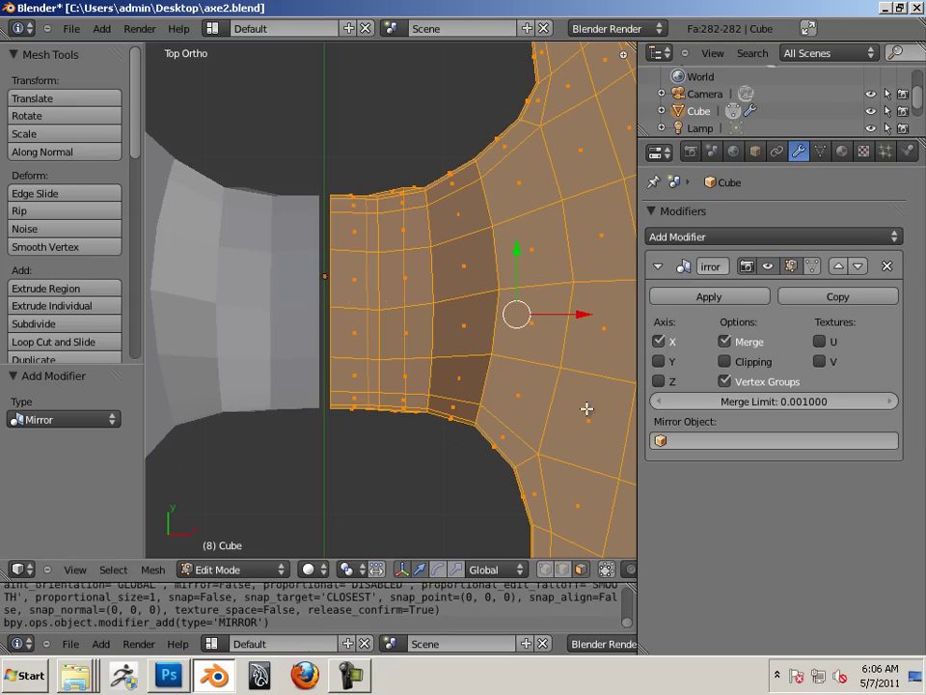
pyautogui.scroll(-1, 488, 347)
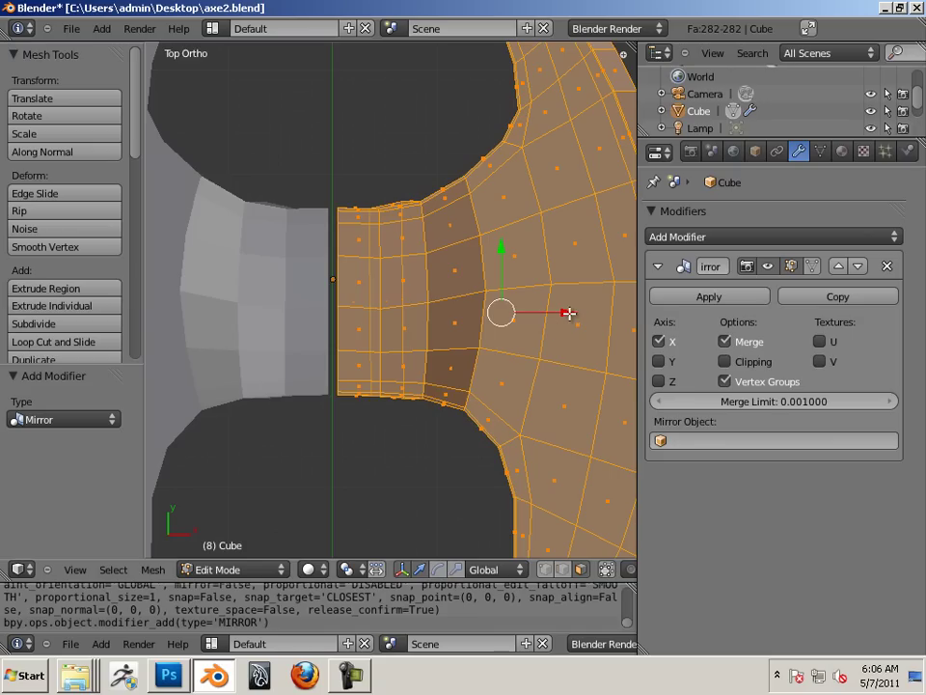
pyautogui.moveTo(570, 313); pyautogui.dragTo(567, 314)
# Set the Mirror modifier's merge limit to 0.035 and return to Object Mode
pyautogui.scroll(3, 430, 357)
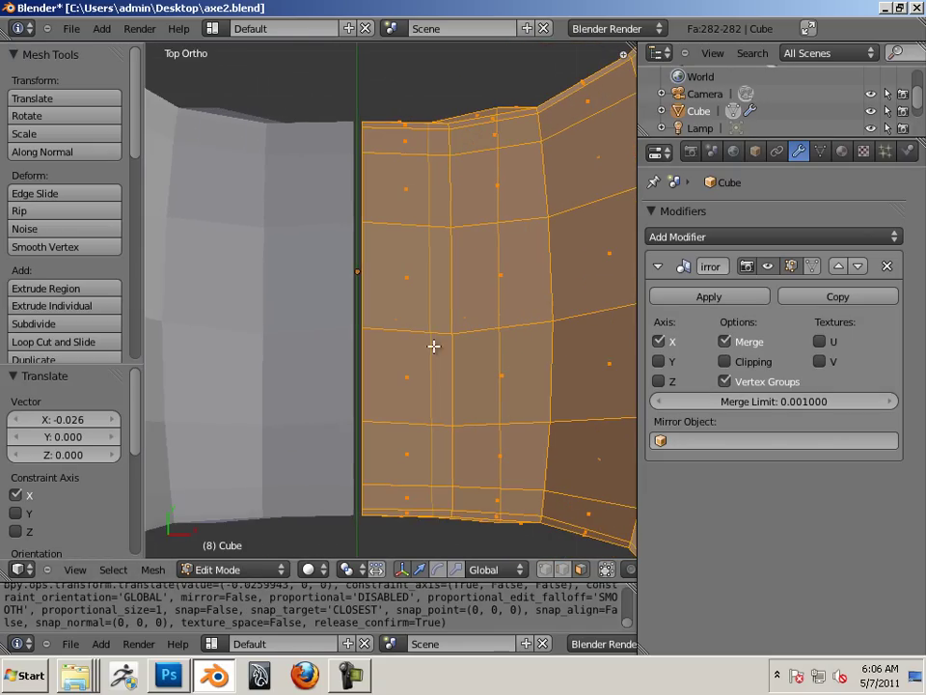
pyautogui.moveTo(767, 403); pyautogui.dragTo(782, 407)
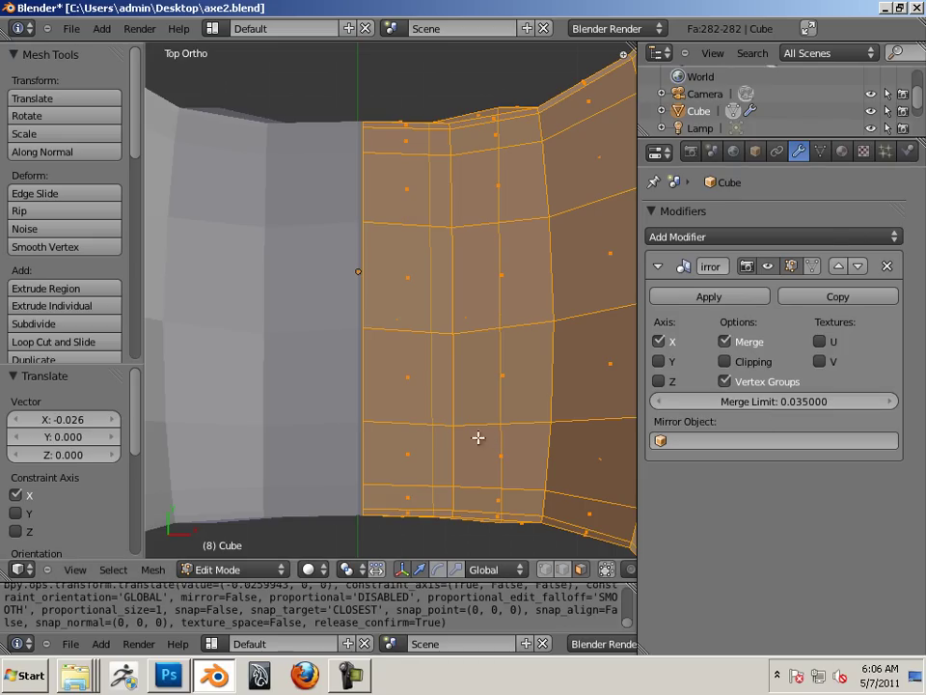
pyautogui.press('Tab')
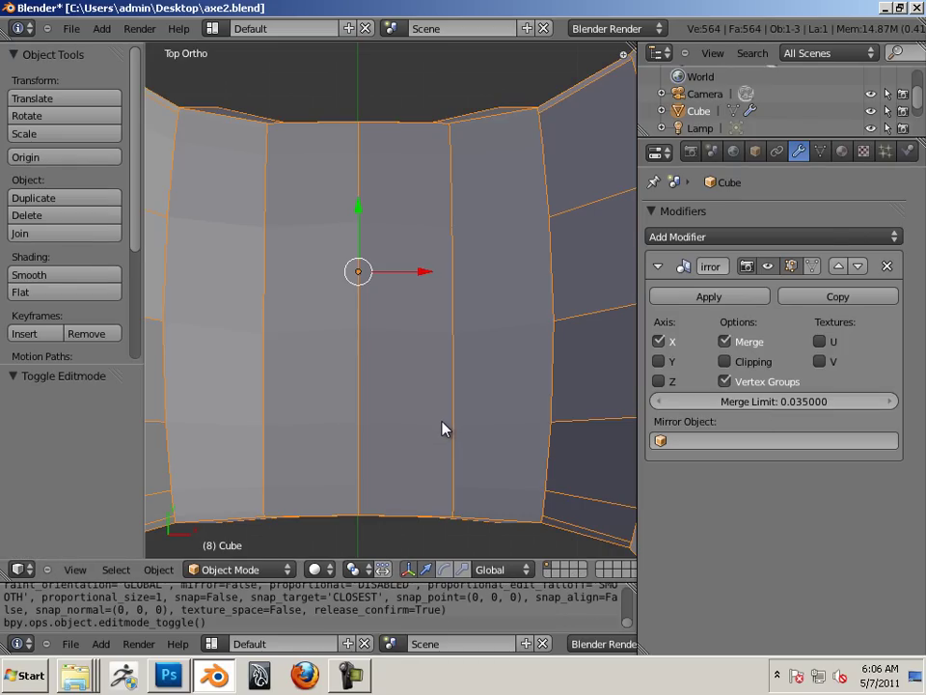
# Move the whole axe head by -0.085 in X, -0.330 in Y and -0.627 in Z, and apply its Mirror modifier
pyautogui.moveTo(434, 432); pyautogui.dragTo(378, 348, button='middle')
pyautogui.moveTo(377, 349); pyautogui.dragTo(373, 409)
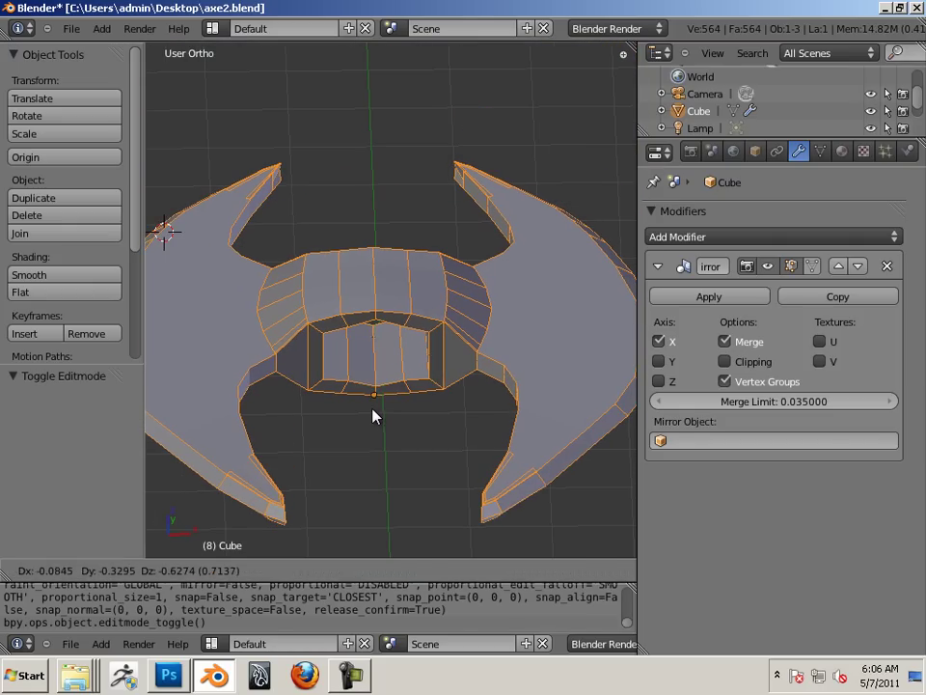
pyautogui.click(375, 415)
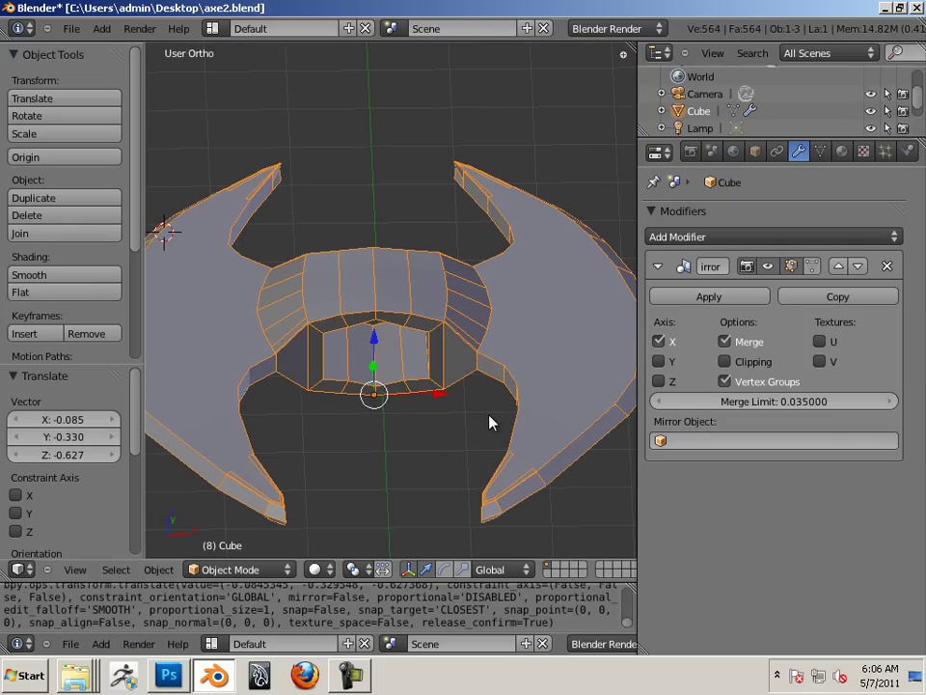
pyautogui.click(734, 297)
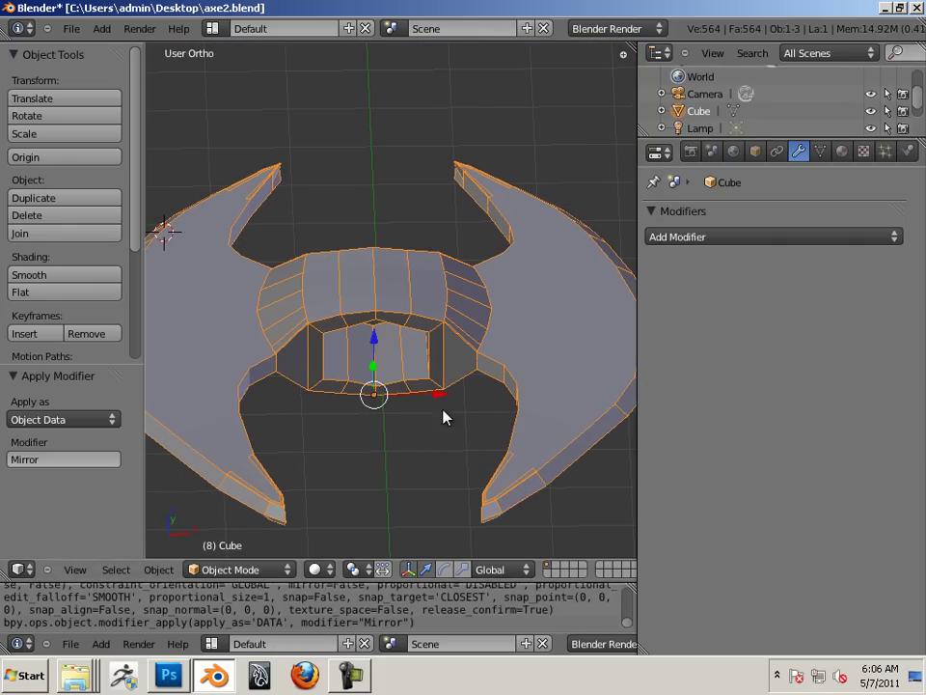
# Add a Multiresolution modifier to the axe head, subdivide it once with Catmull-Clark, and deselect the object
pyautogui.moveTo(443, 416); pyautogui.dragTo(434, 534, button='middle')
pyautogui.scroll(-3, 404, 441)
pyautogui.scroll(2, 404, 442)
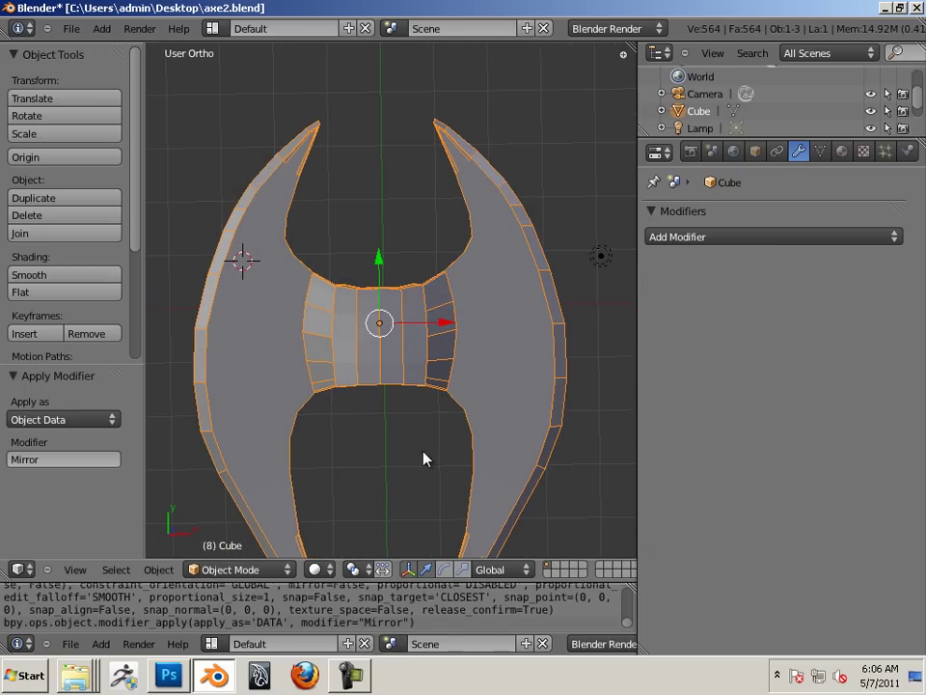
pyautogui.press('Tab')
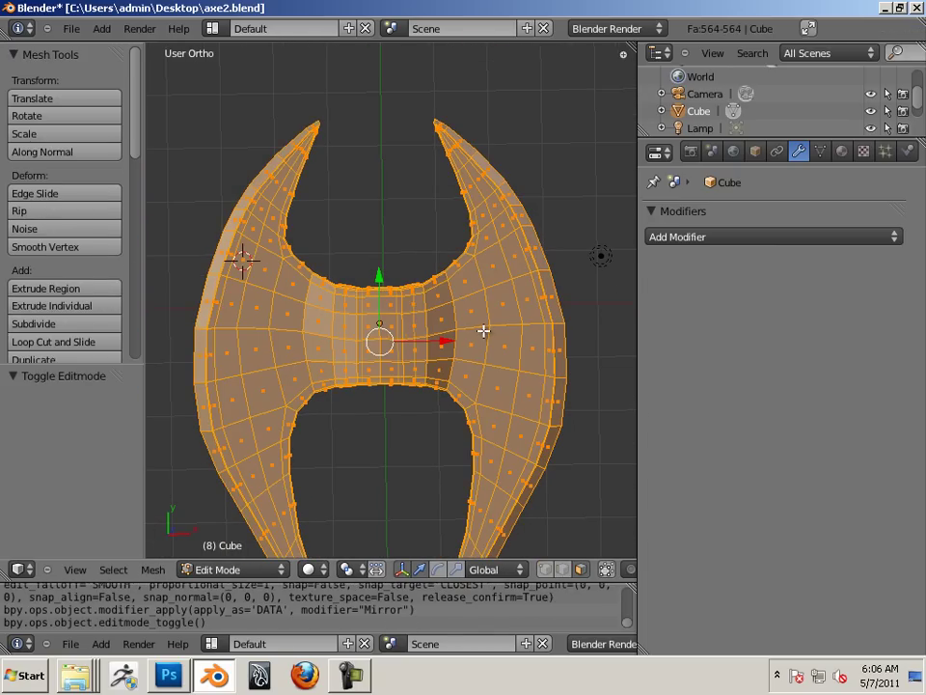
pyautogui.press('Tab')
pyautogui.click(665, 239)
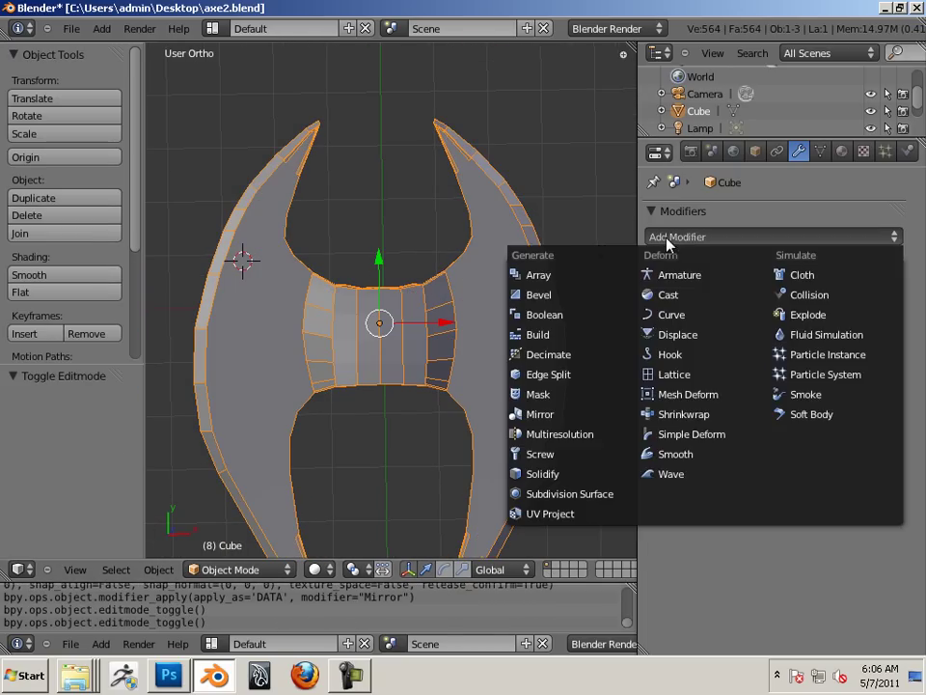
pyautogui.click(615, 436)
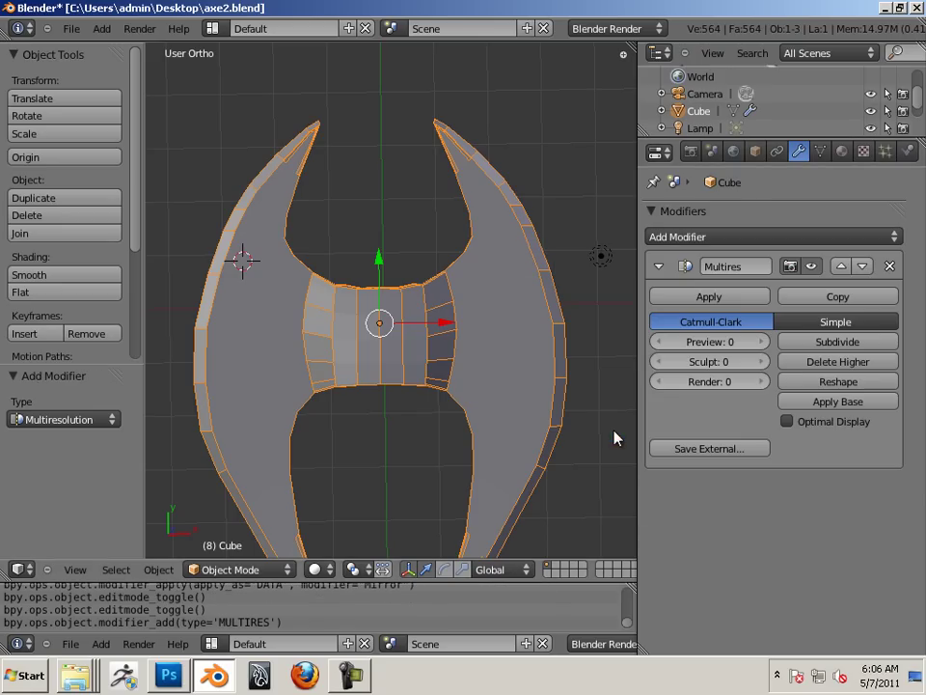
pyautogui.click(820, 343)
pyautogui.press('a')
# Examine the subdivided axe head from several angles, checking the blades, the centre seam and the handle hole
pyautogui.moveTo(590, 399); pyautogui.dragTo(347, 307, button='middle')
pyautogui.scroll(-3, 449, 373)
pyautogui.scroll(1, 359, 303)
pyautogui.moveTo(414, 331); pyautogui.dragTo(512, 405, button='middle')
pyautogui.scroll(-4, 404, 378)
pyautogui.moveTo(404, 378); pyautogui.dragTo(467, 416, button='middle')
pyautogui.scroll(3, 473, 447)
pyautogui.scroll(-5, 467, 417)
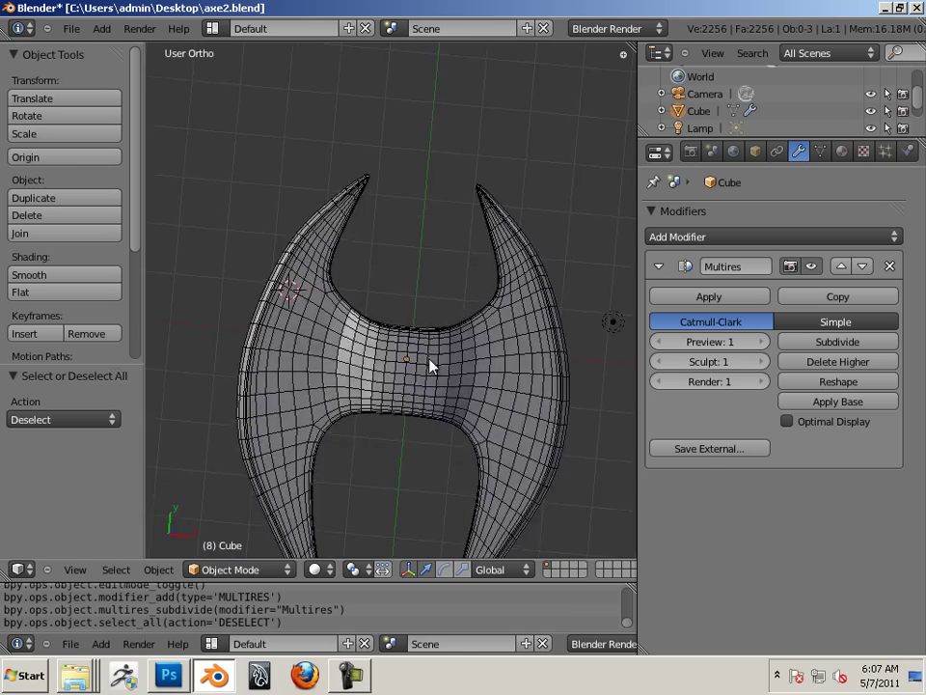
pyautogui.moveTo(433, 366); pyautogui.dragTo(429, 269, button='middle')
pyautogui.moveTo(445, 328); pyautogui.dragTo(382, 343, button='middle')
pyautogui.scroll(3, 596, 424)
pyautogui.moveTo(596, 424); pyautogui.dragTo(527, 347, button='middle')
pyautogui.scroll(-4, 483, 367)
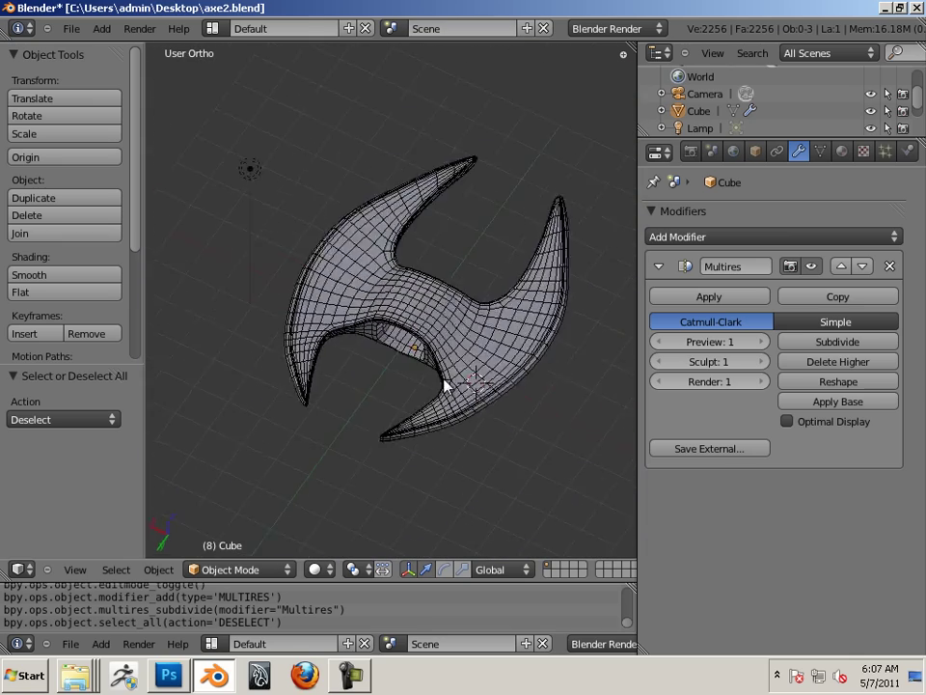
pyautogui.moveTo(444, 382); pyautogui.dragTo(457, 335, button='middle')
pyautogui.scroll(3, 458, 343)
pyautogui.scroll(-1, 463, 367)
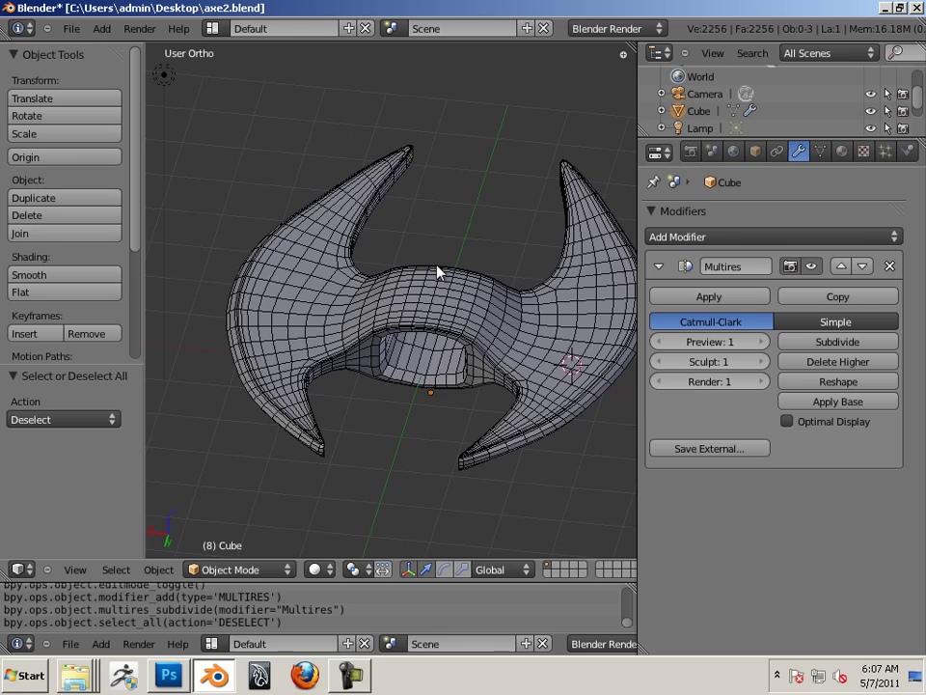
pyautogui.scroll(2, 447, 259)
pyautogui.moveTo(447, 259); pyautogui.dragTo(370, 364, button='middle')
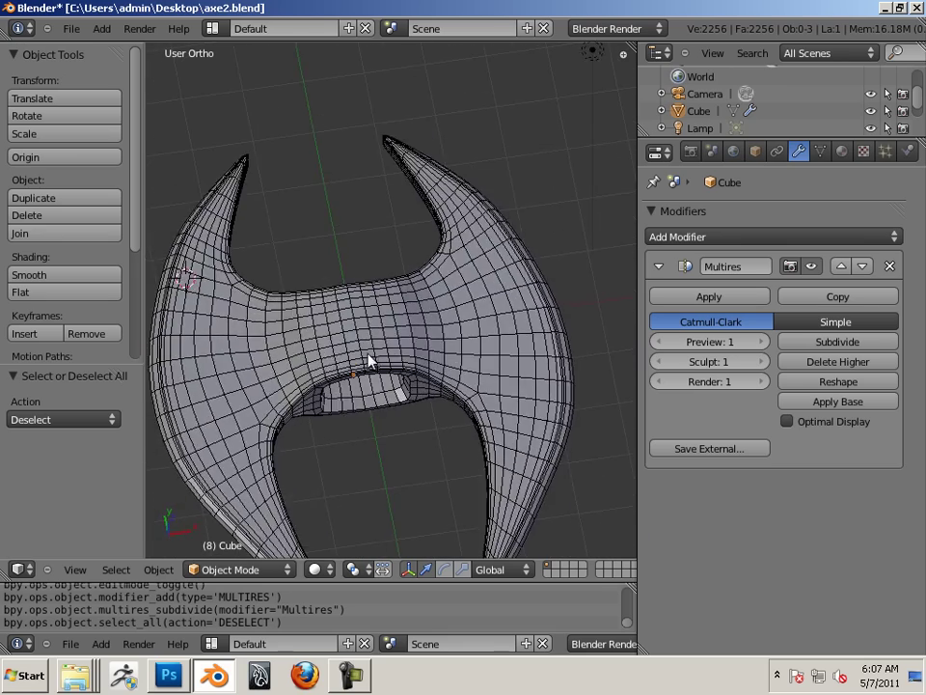
pyautogui.scroll(-2, 296, 349)
pyautogui.moveTo(294, 349); pyautogui.dragTo(386, 424, button='middle')
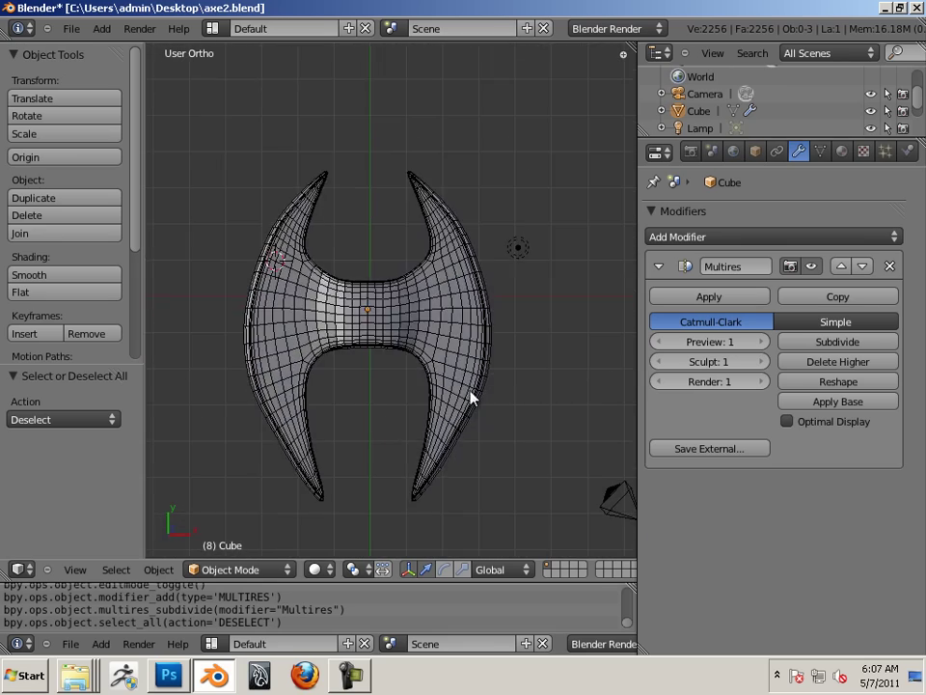